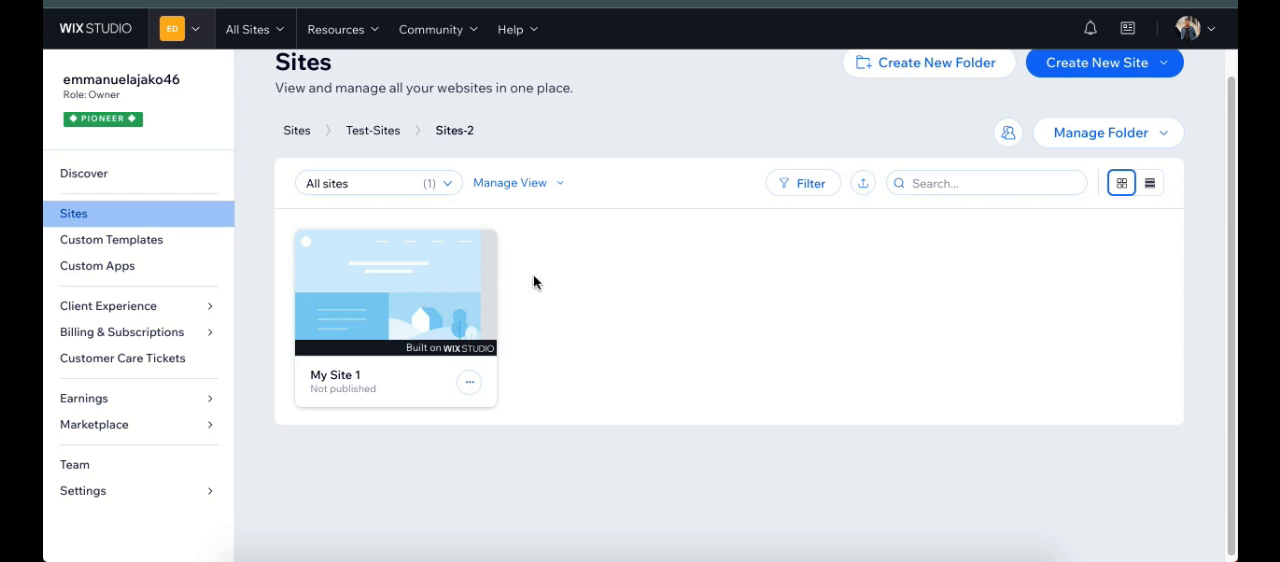
# Step: Open My Site 1, go to its Forms & Submissions page and start creating a form
pyautogui.moveTo(360, 294)
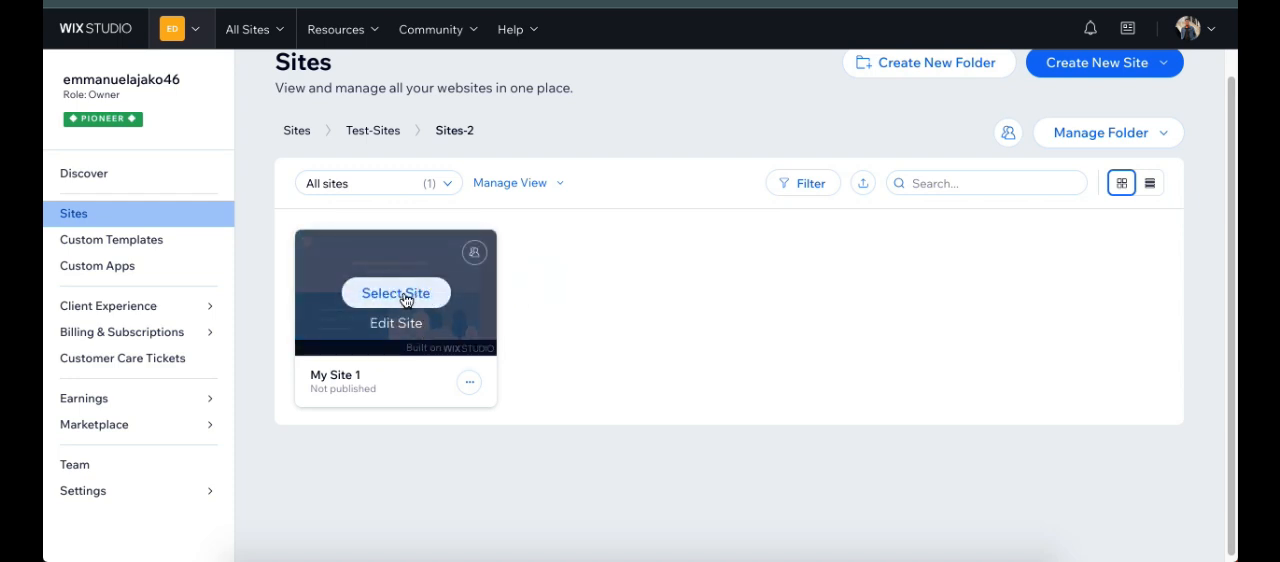
pyautogui.click(410, 297)
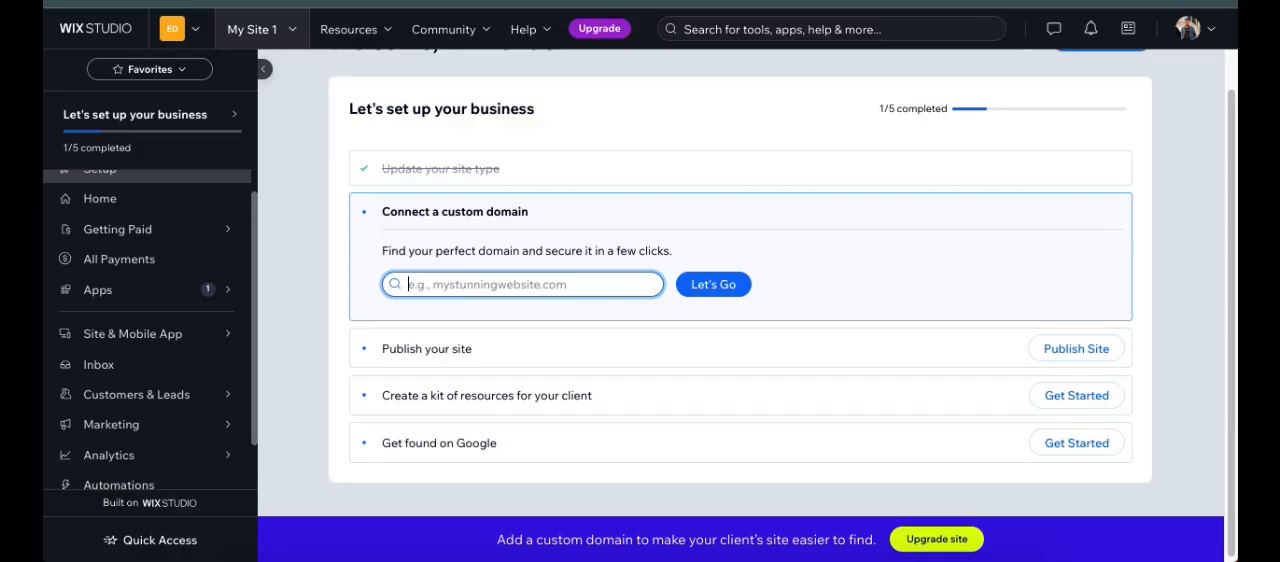
pyautogui.moveTo(145, 398)
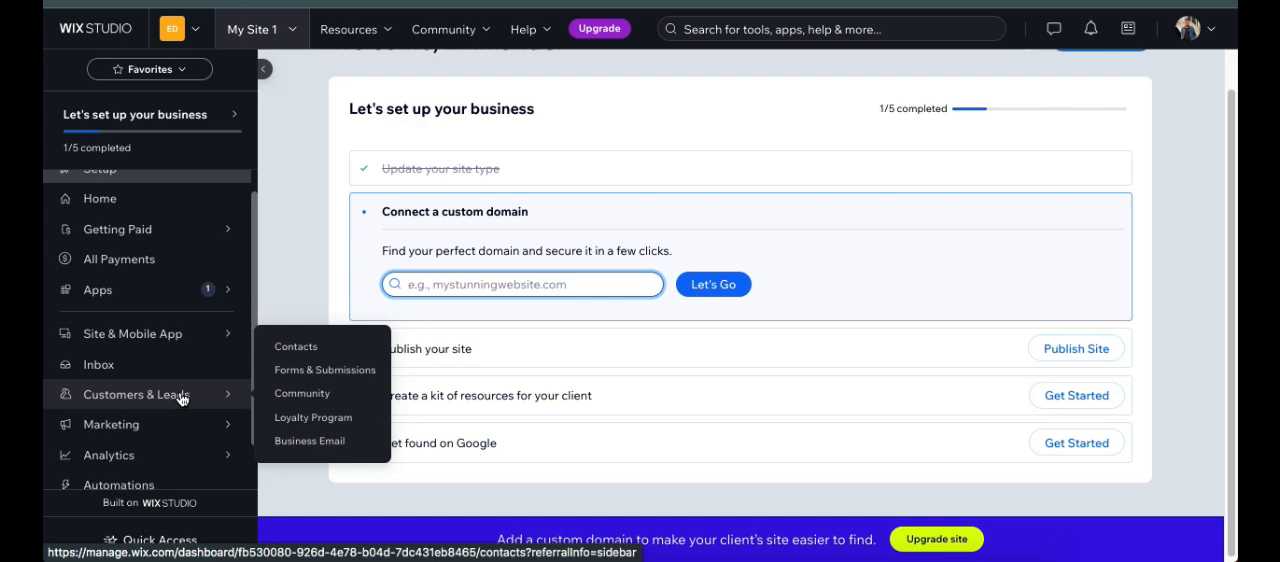
pyautogui.click(345, 371)
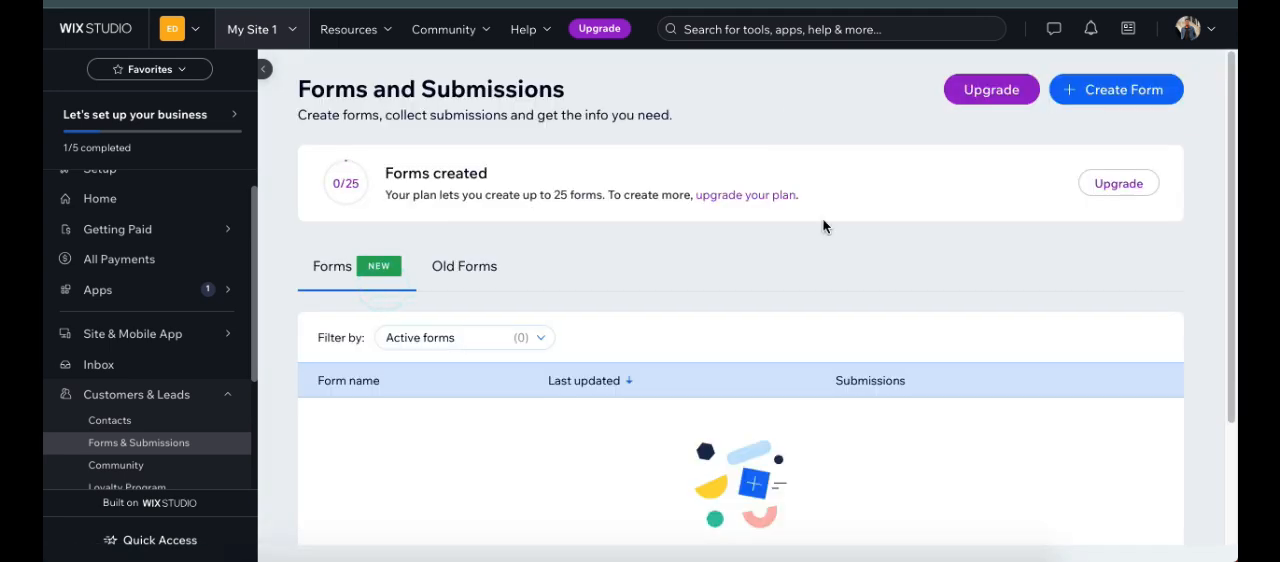
pyautogui.click(1104, 90)
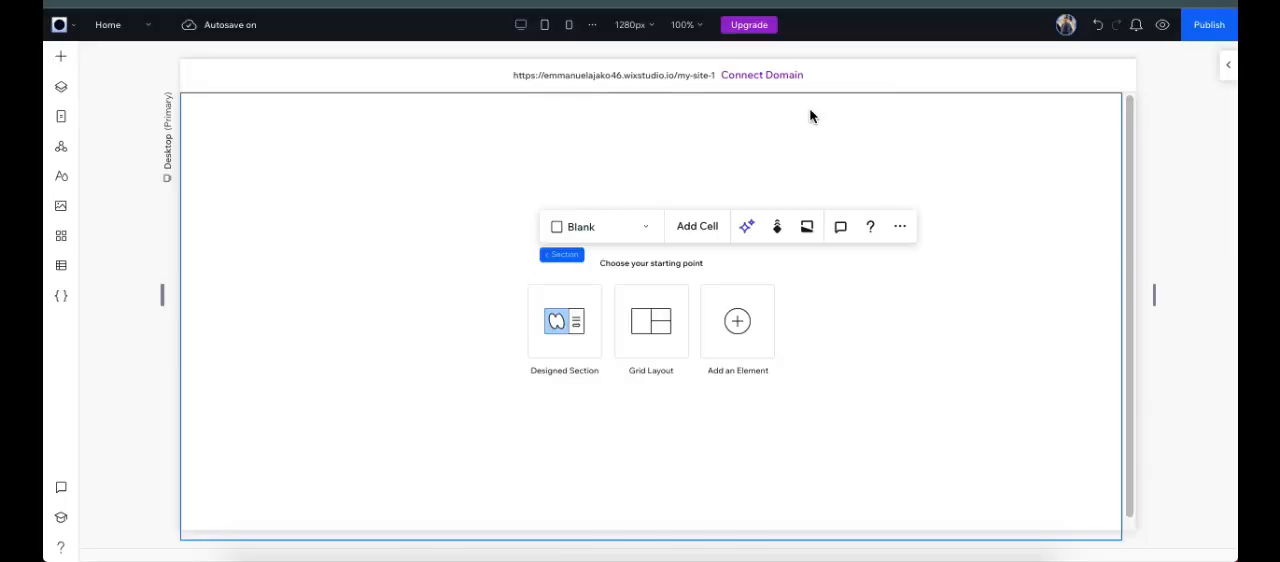
# Step: Add a new blank form from the Contact & Forms elements to the Home page's section
pyautogui.click(61, 60)
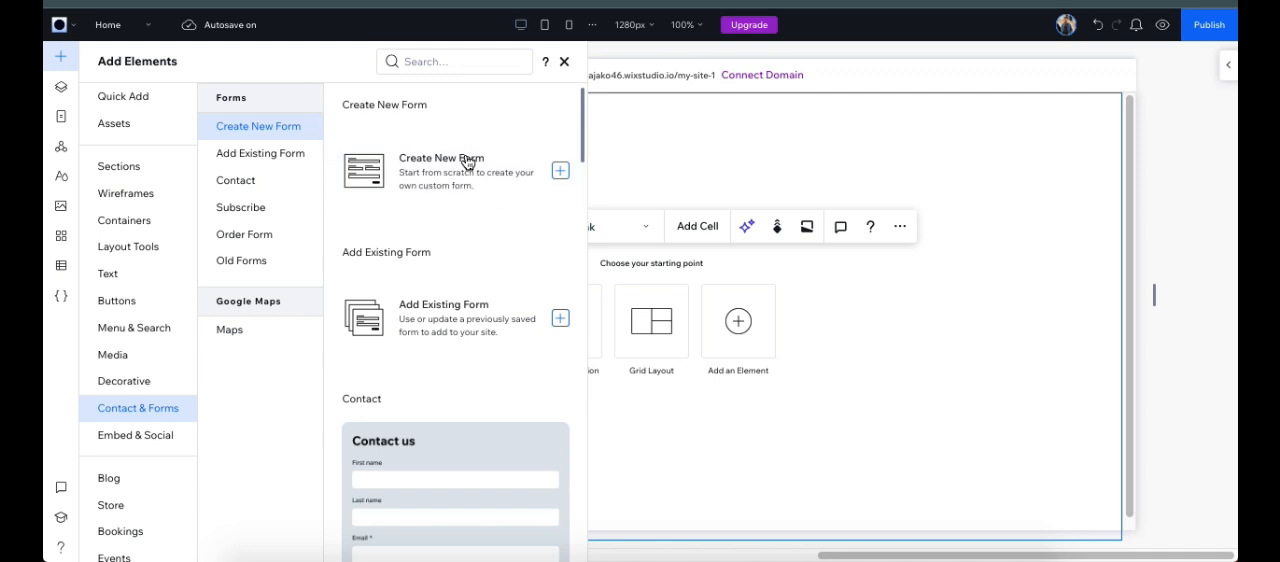
pyautogui.scroll(-2, 455, 335)
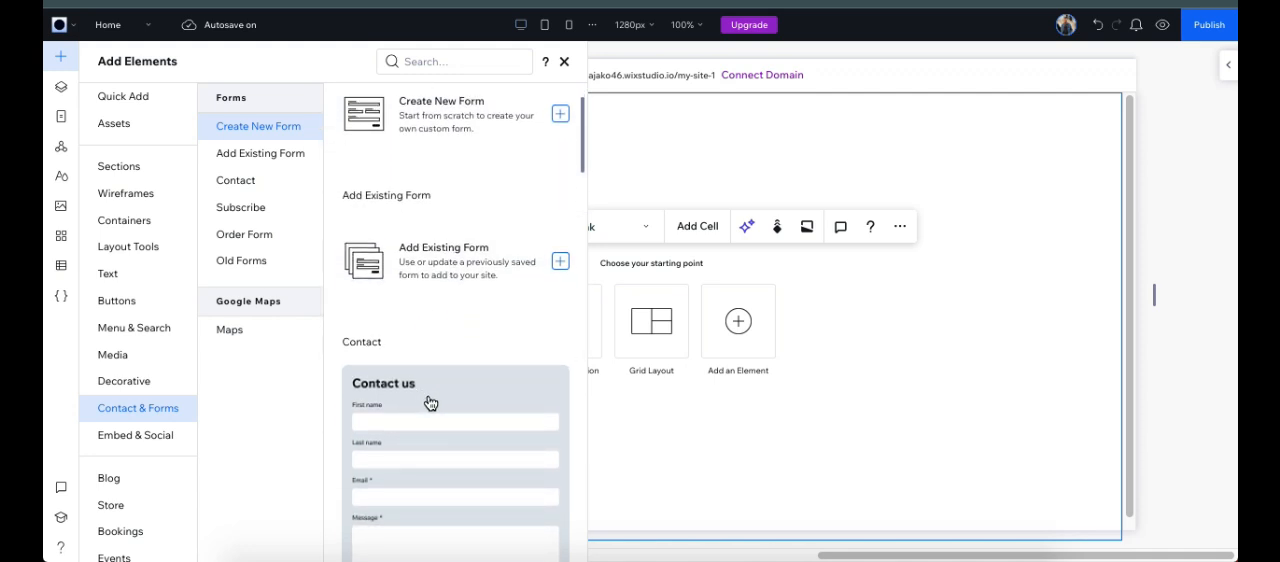
pyautogui.scroll(-10, 450, 397)
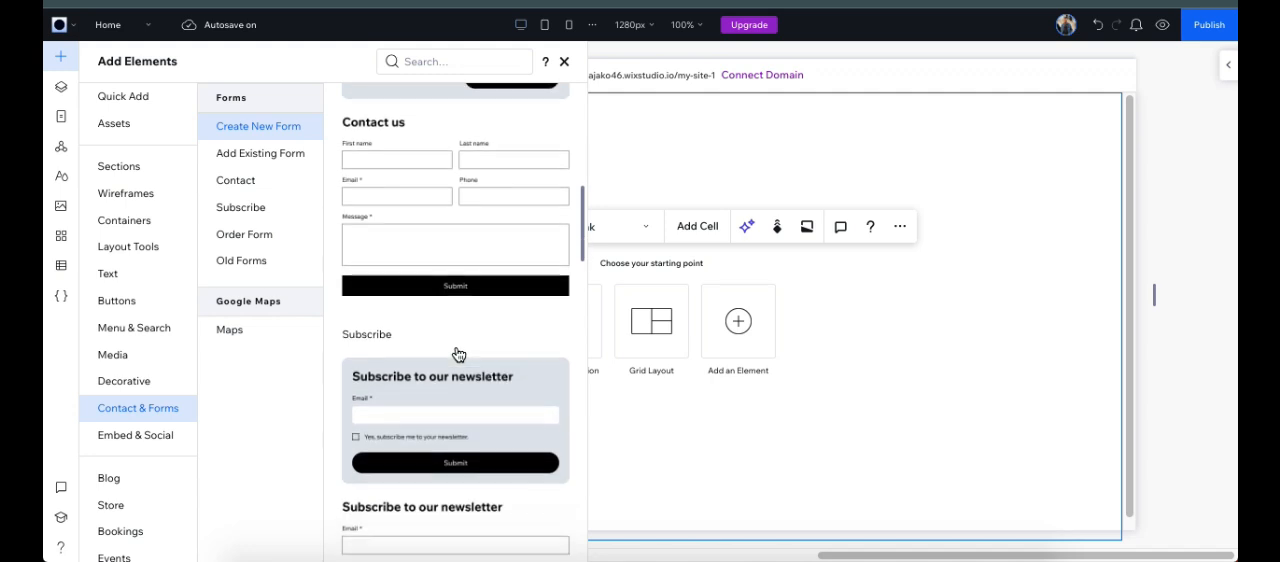
pyautogui.scroll(-5, 450, 360)
pyautogui.scroll(15, 437, 363)
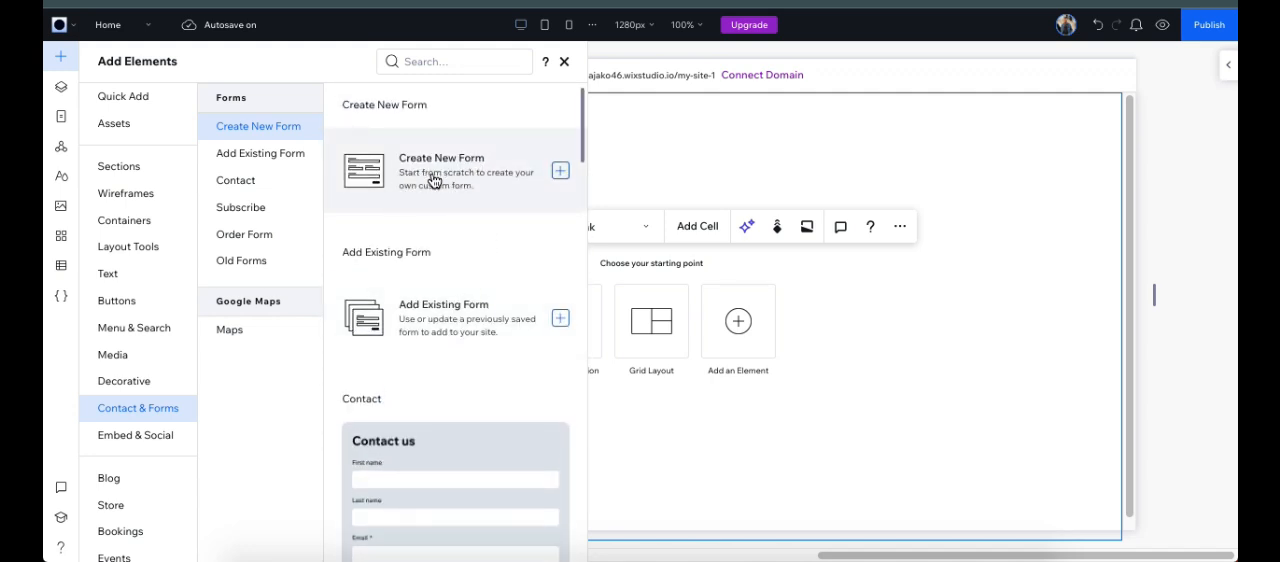
pyautogui.moveTo(433, 181); pyautogui.dragTo(702, 165)
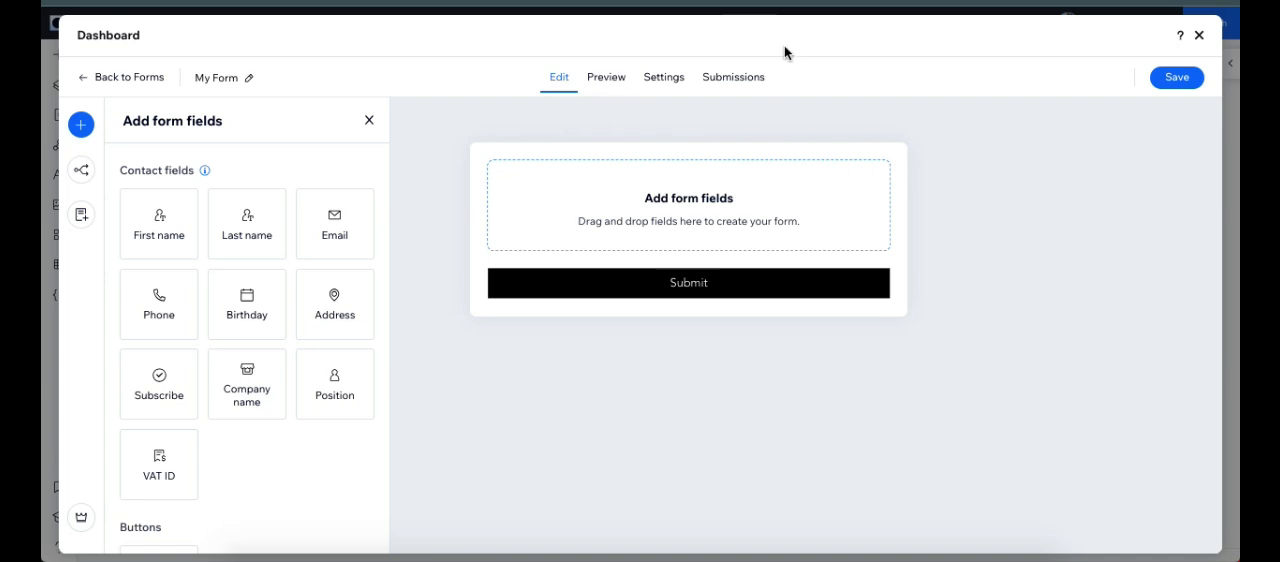
# Step: Preview the empty form and rename it "Form -1" in its general settings
pyautogui.click(603, 86)
pyautogui.click(603, 86)
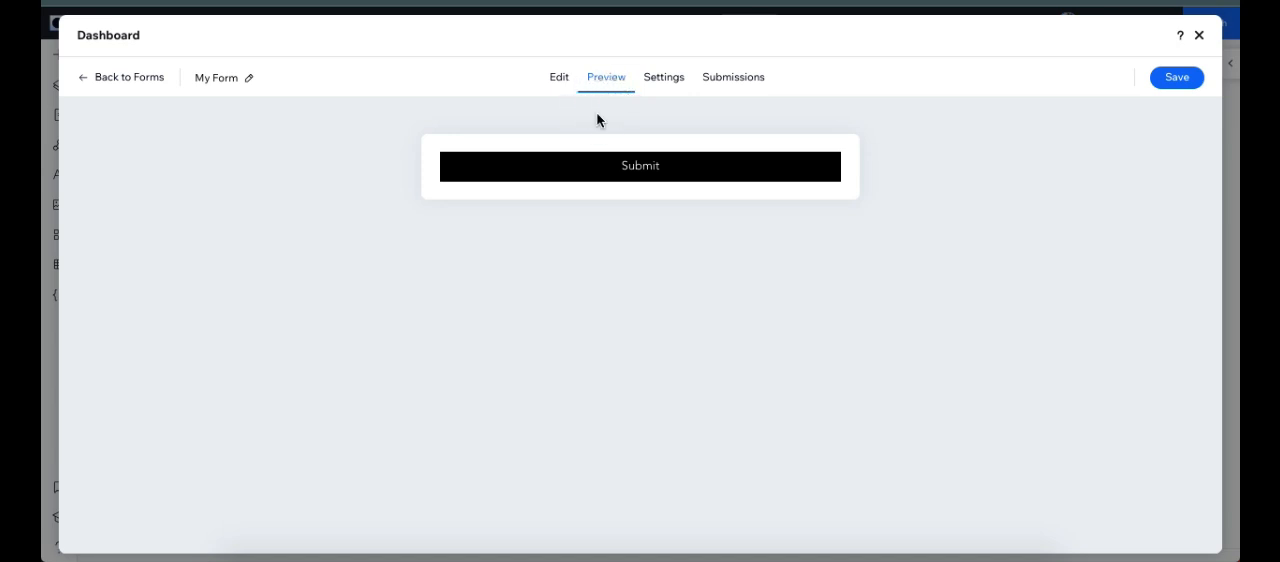
pyautogui.click(657, 80)
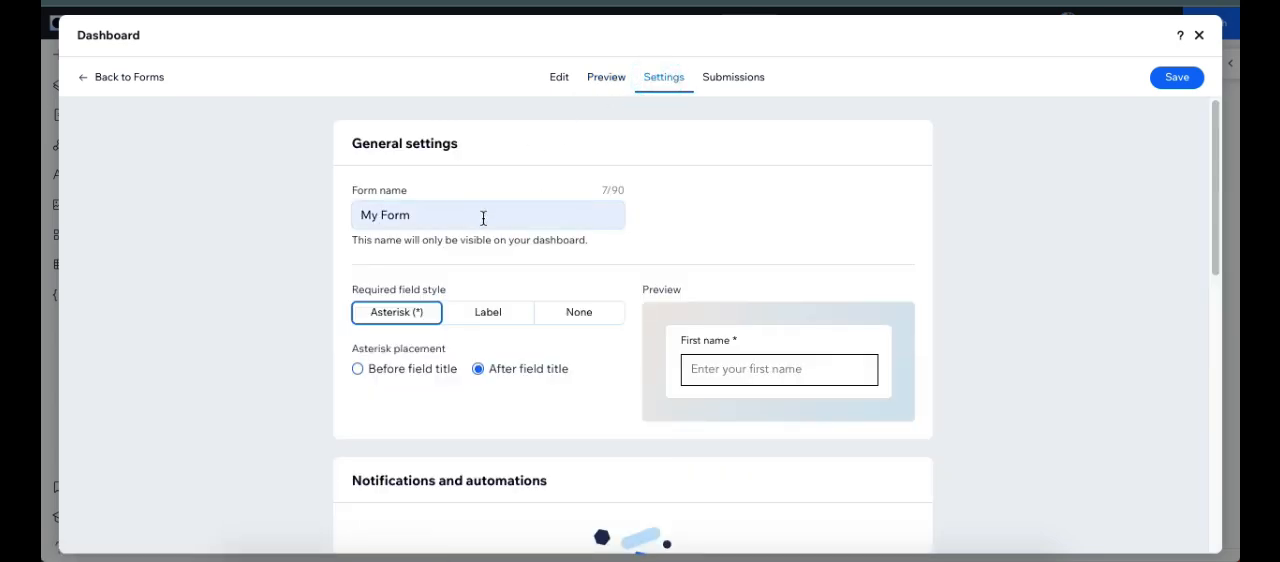
pyautogui.click(483, 218)
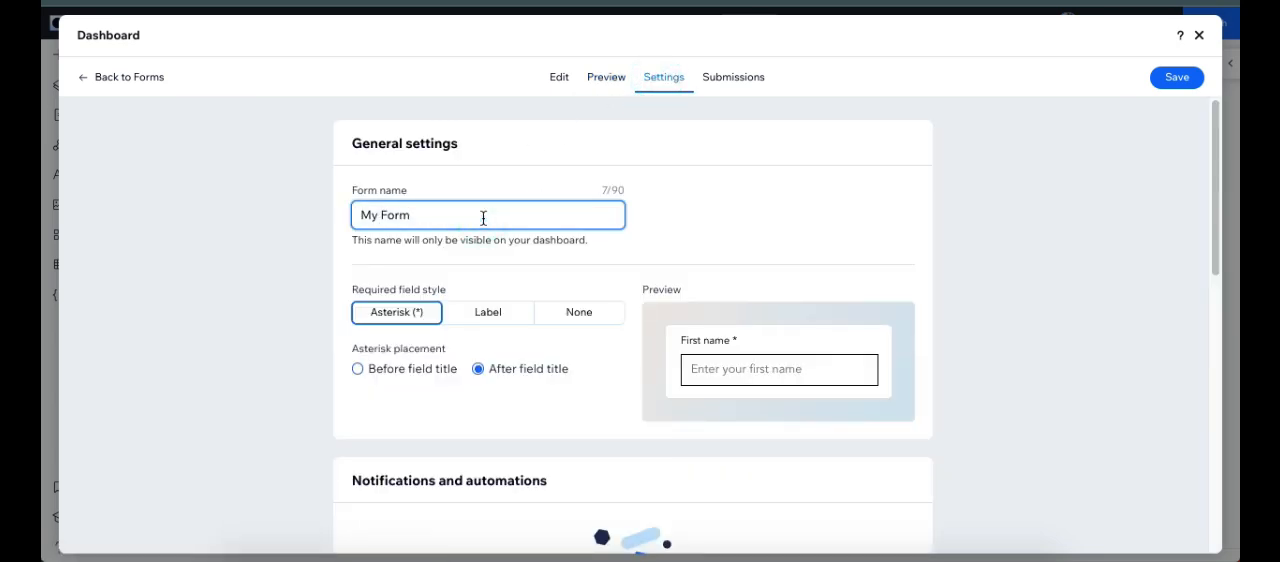
pyautogui.hotkey('ctrl', 'a')
pyautogui.write('For')
# Step: Examine the form's remaining settings, including the spam filter options, and its submissions page
pyautogui.scroll(-1, 414, 292)
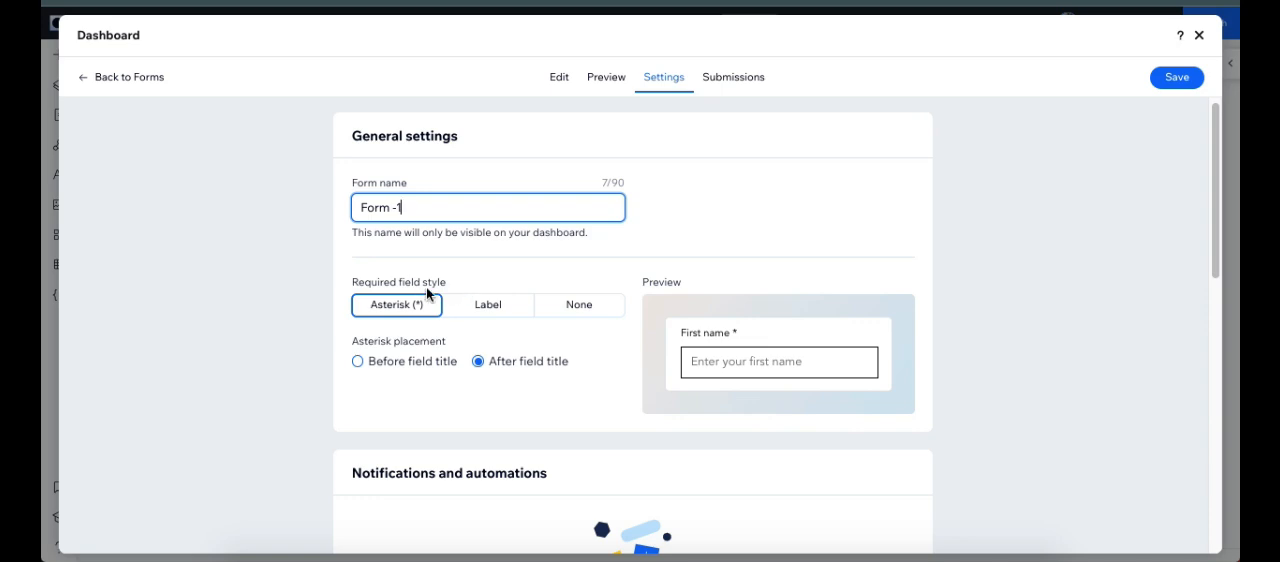
pyautogui.scroll(-5, 458, 290)
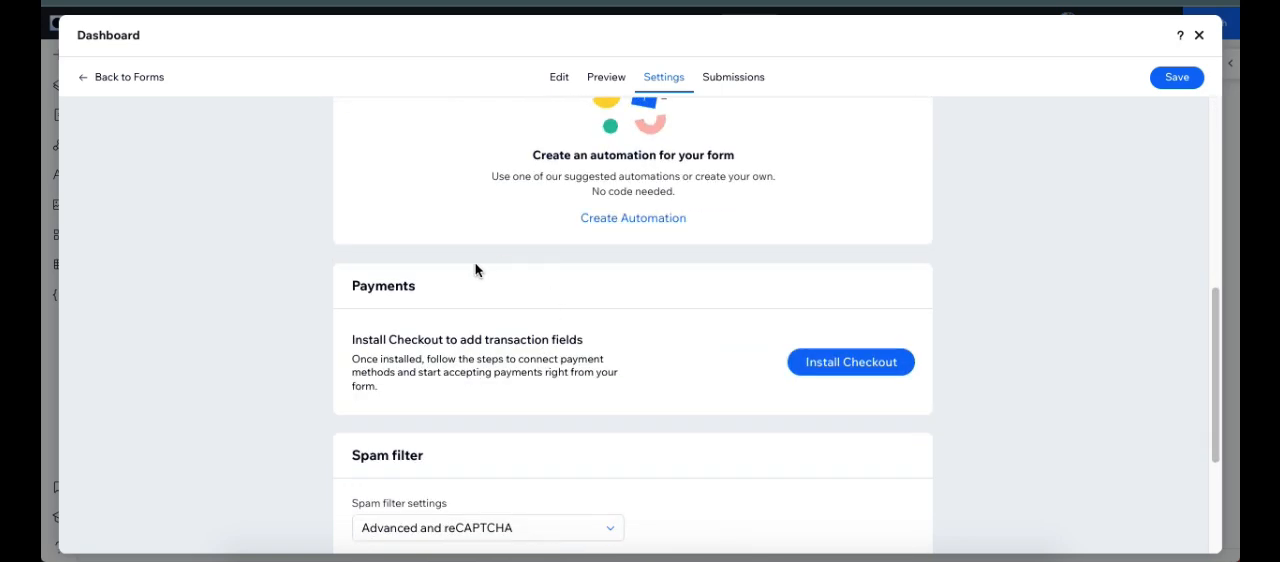
pyautogui.scroll(4, 500, 270)
pyautogui.scroll(-6, 566, 383)
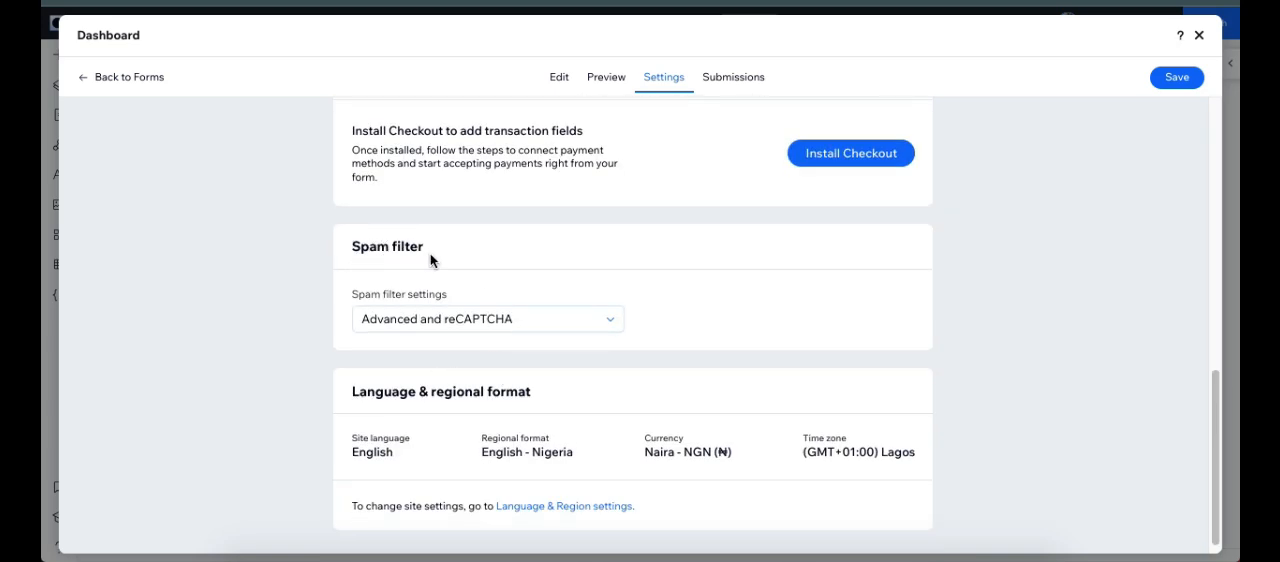
pyautogui.click(514, 322)
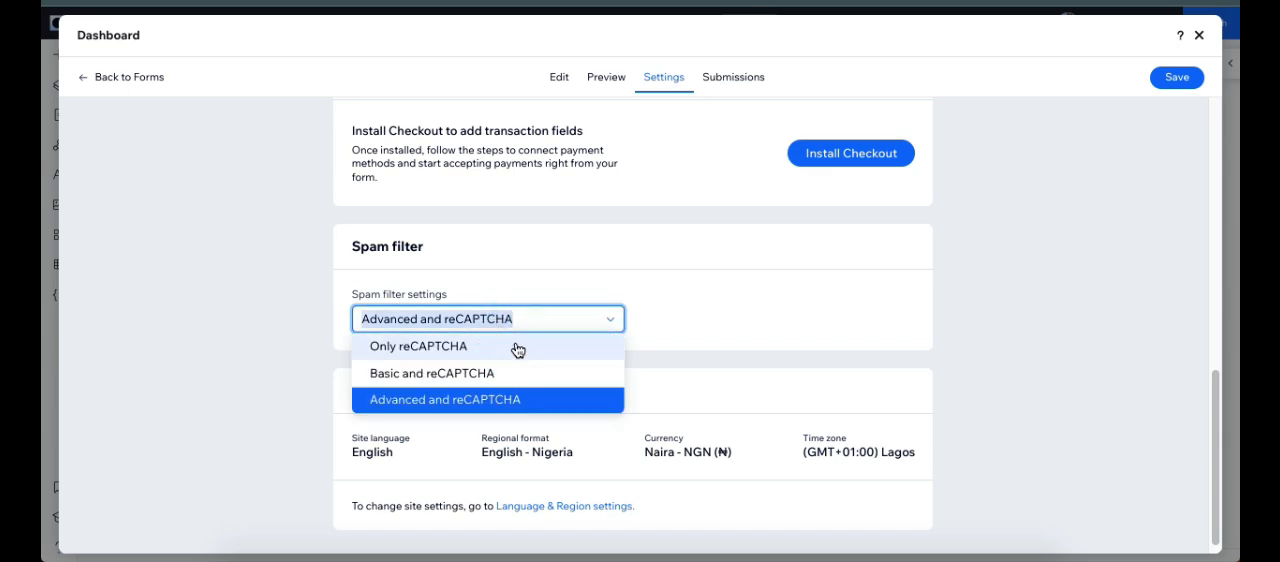
pyautogui.click(664, 284)
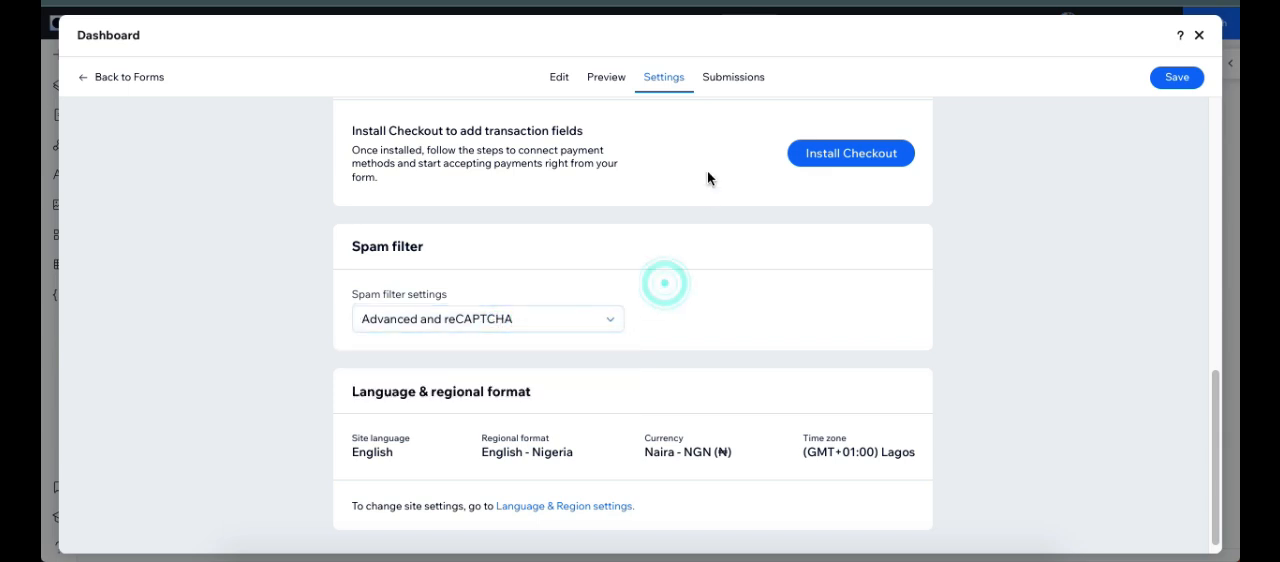
pyautogui.click(730, 86)
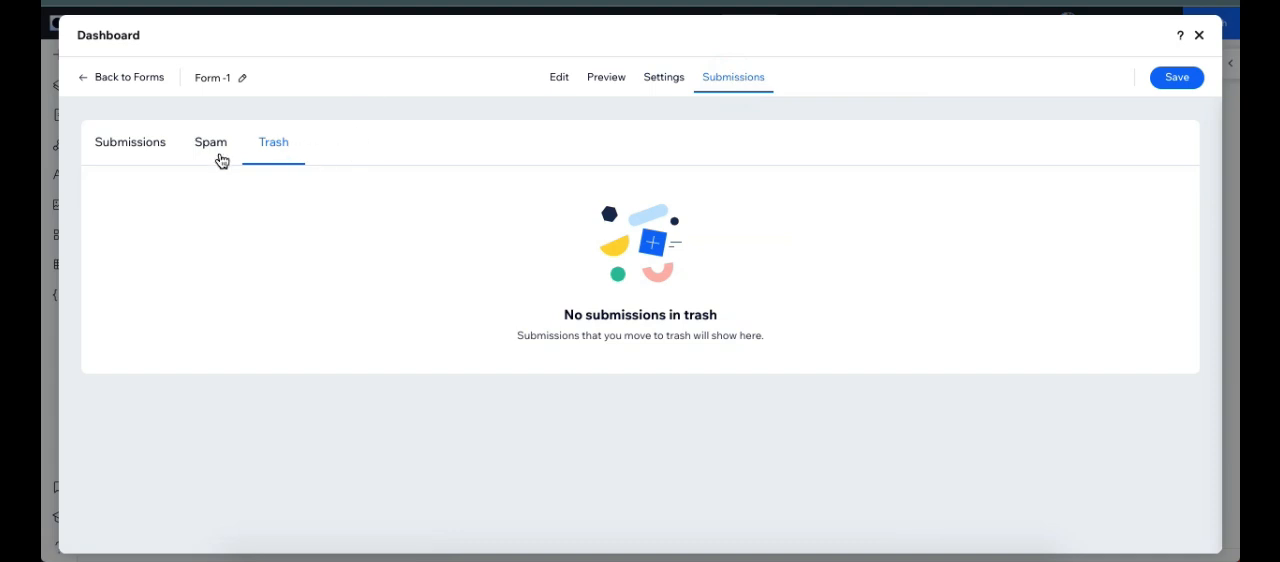
pyautogui.click(124, 146)
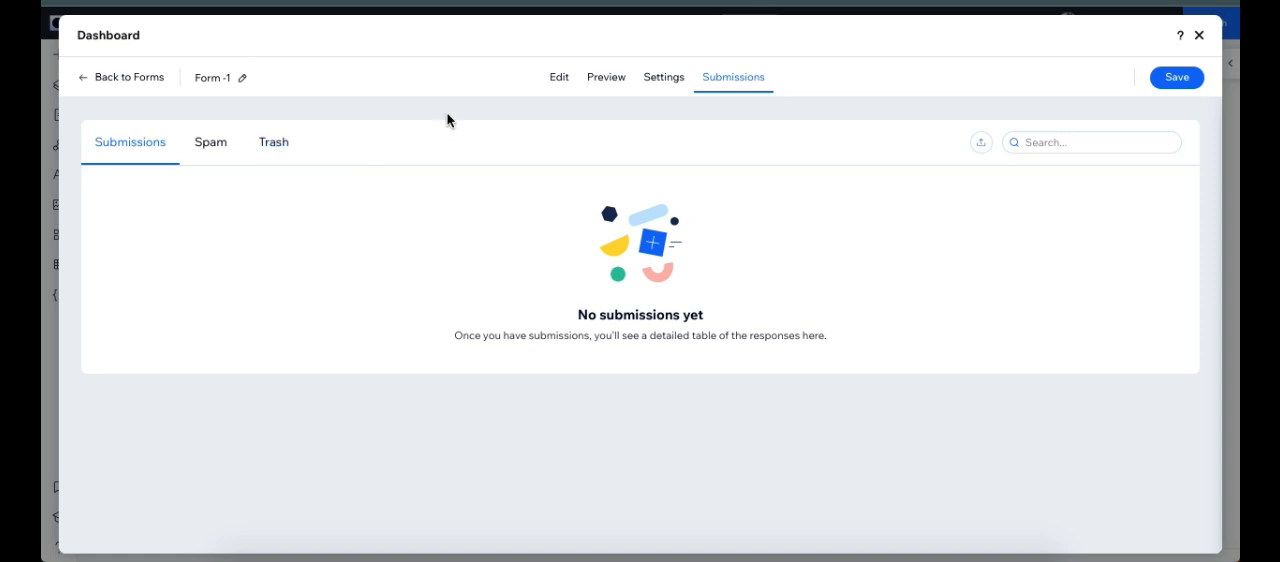
# Step: Return to editing the form and place an Email contact field above the Submit button
pyautogui.click(560, 86)
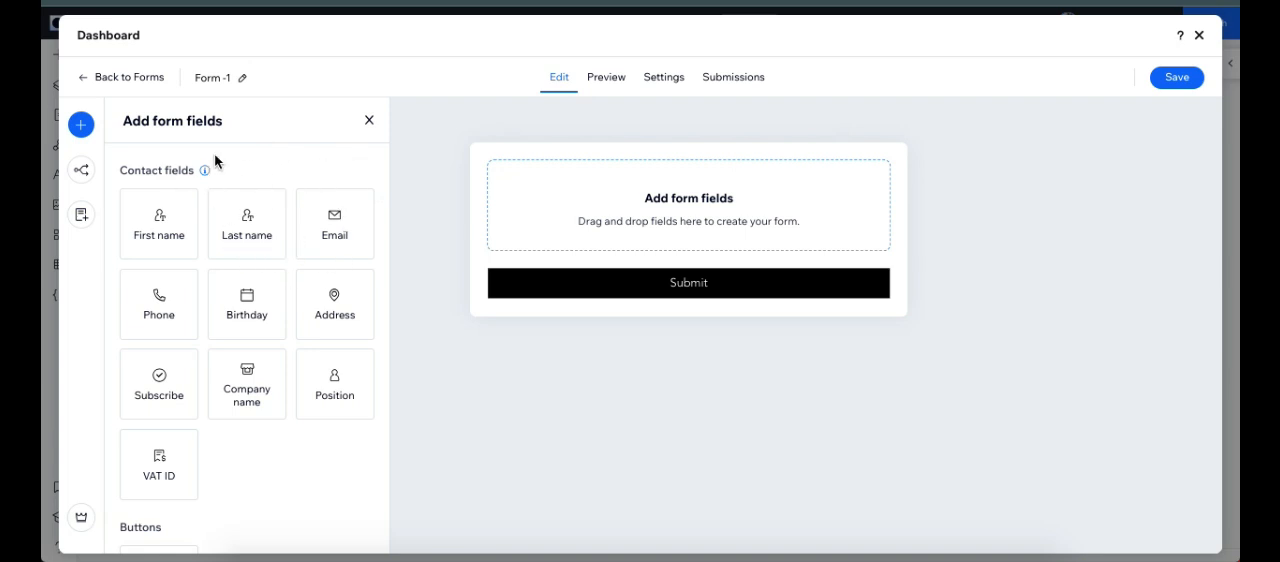
pyautogui.scroll(-3, 286, 292)
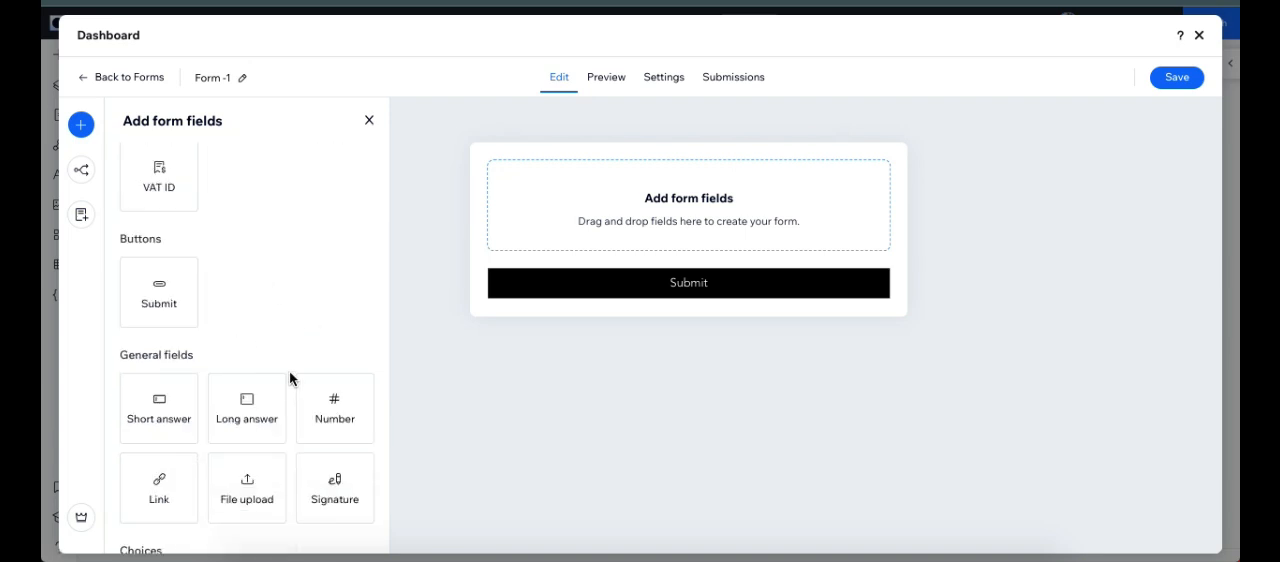
pyautogui.scroll(-3, 262, 345)
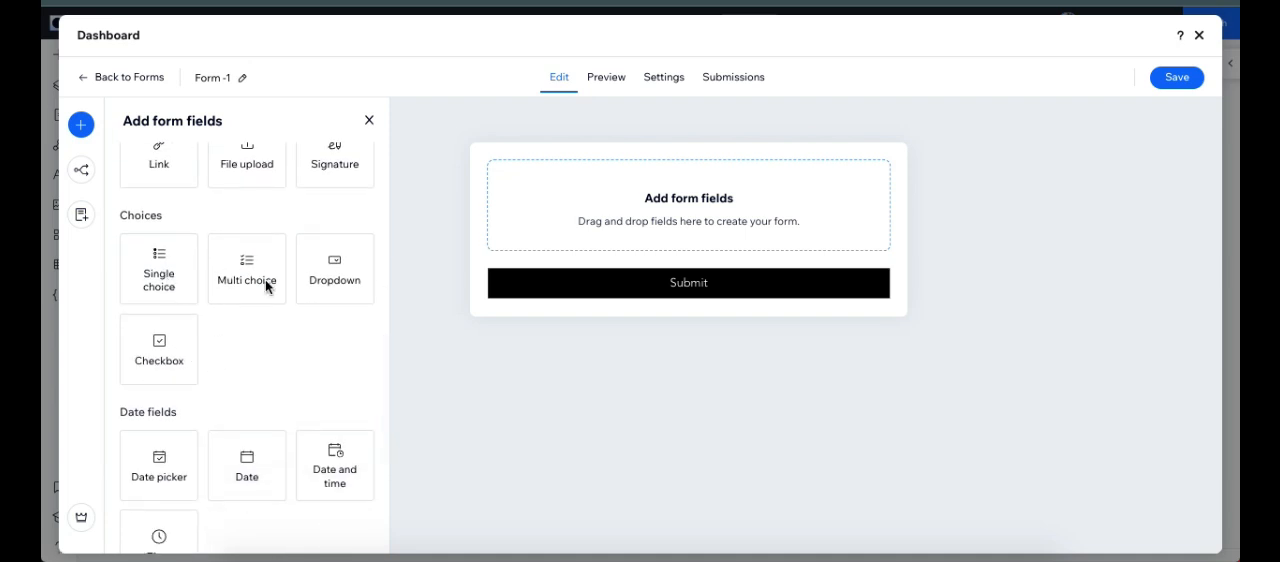
pyautogui.scroll(6, 266, 287)
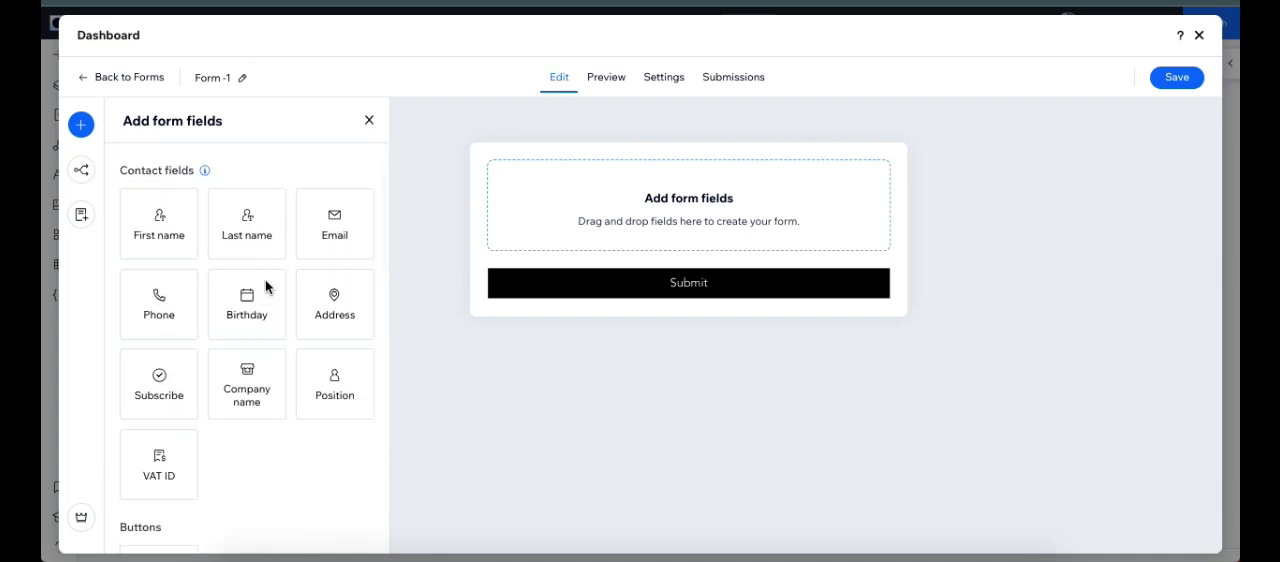
pyautogui.click(319, 216)
pyautogui.moveTo(322, 222); pyautogui.dragTo(677, 222)
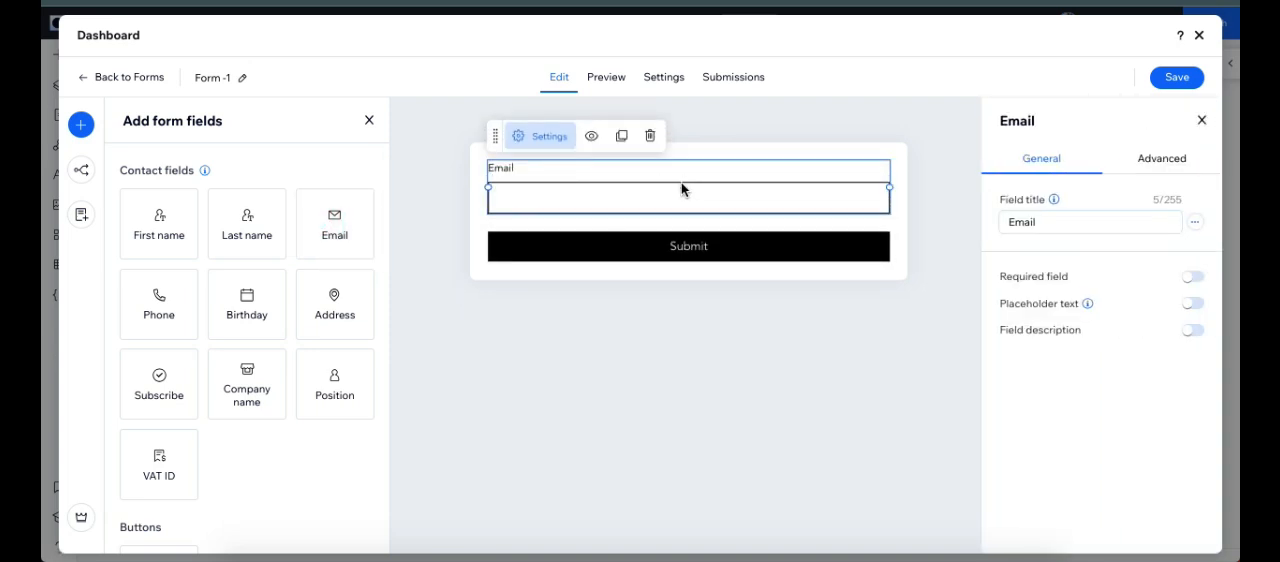
# Step: Set the email field's title to "Email address for user" and make the field required
pyautogui.press('Delete')
pyautogui.hotkey('ctrl', 'z')
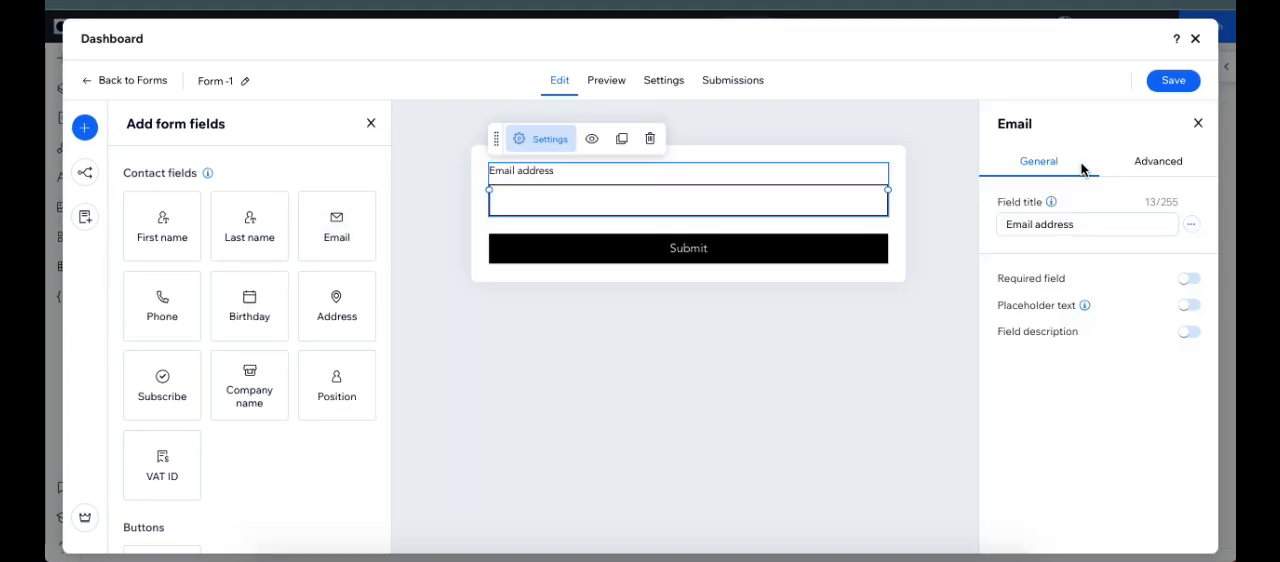
pyautogui.click(1081, 227)
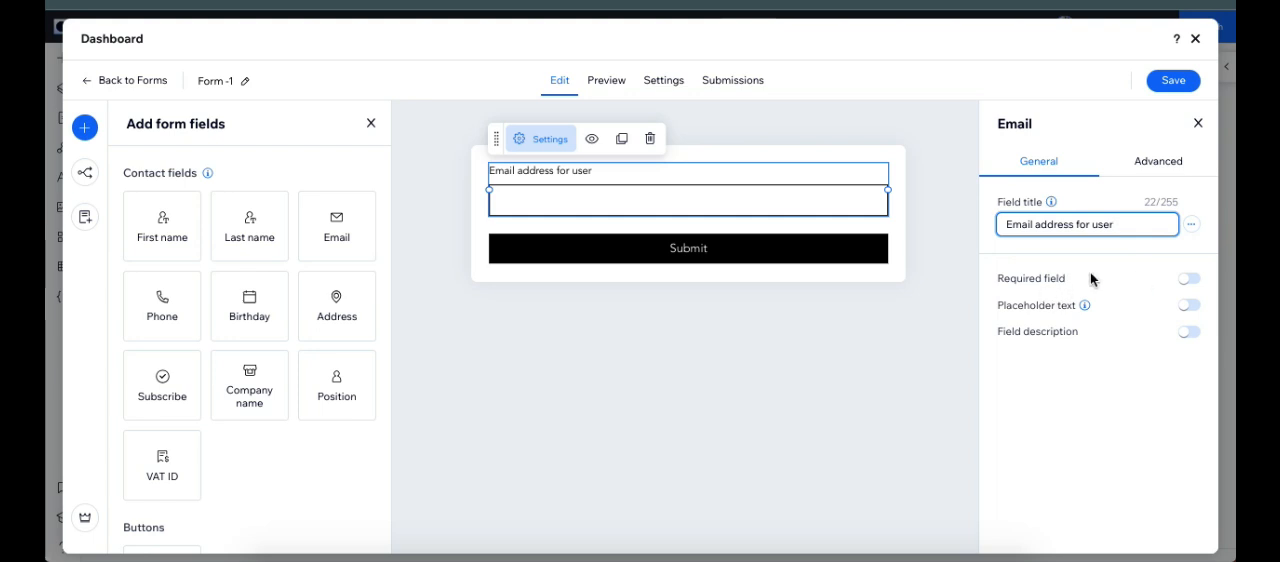
pyautogui.click(1191, 279)
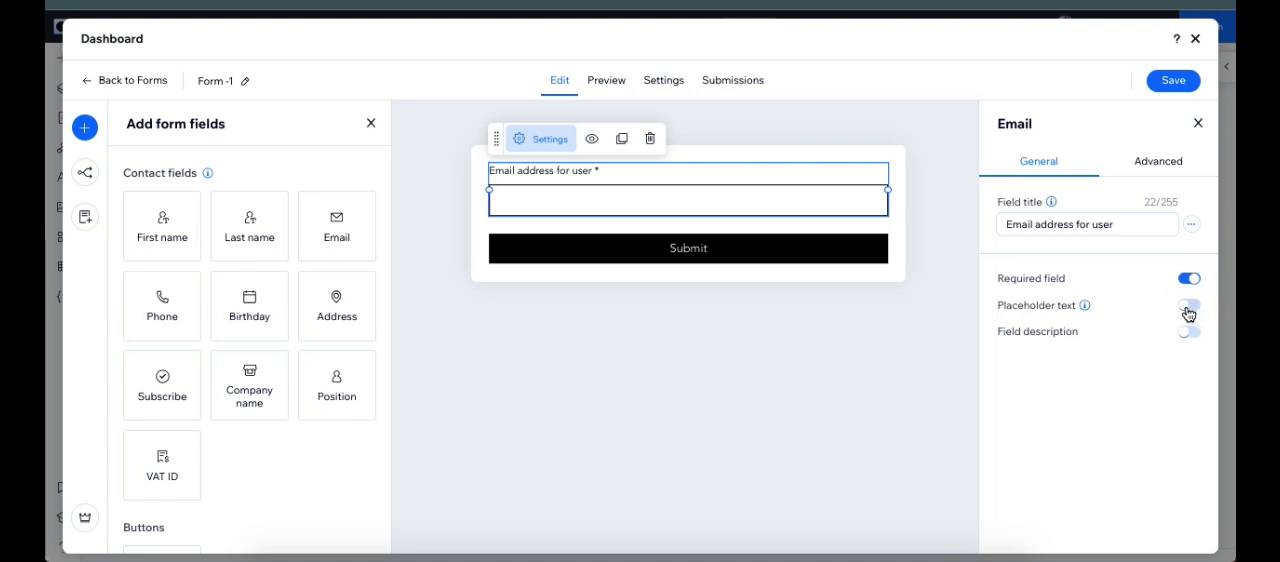
# Step: Enable placeholder text for the email field and set it to "Enter your email"
pyautogui.click(1190, 306)
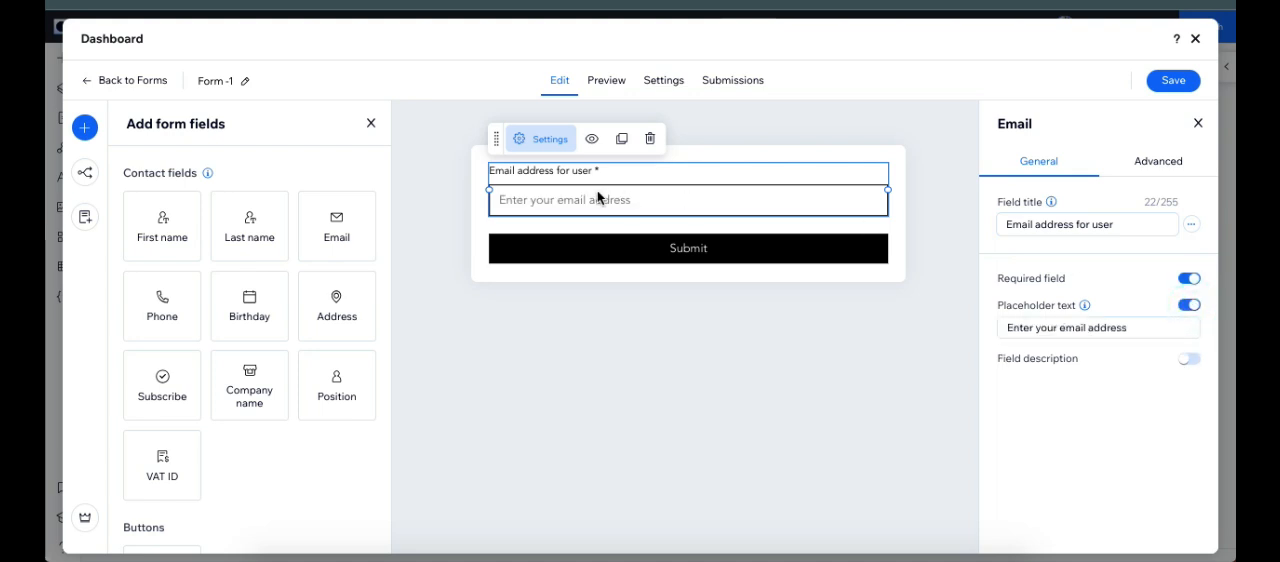
pyautogui.click(1128, 328)
pyautogui.click(1134, 328)
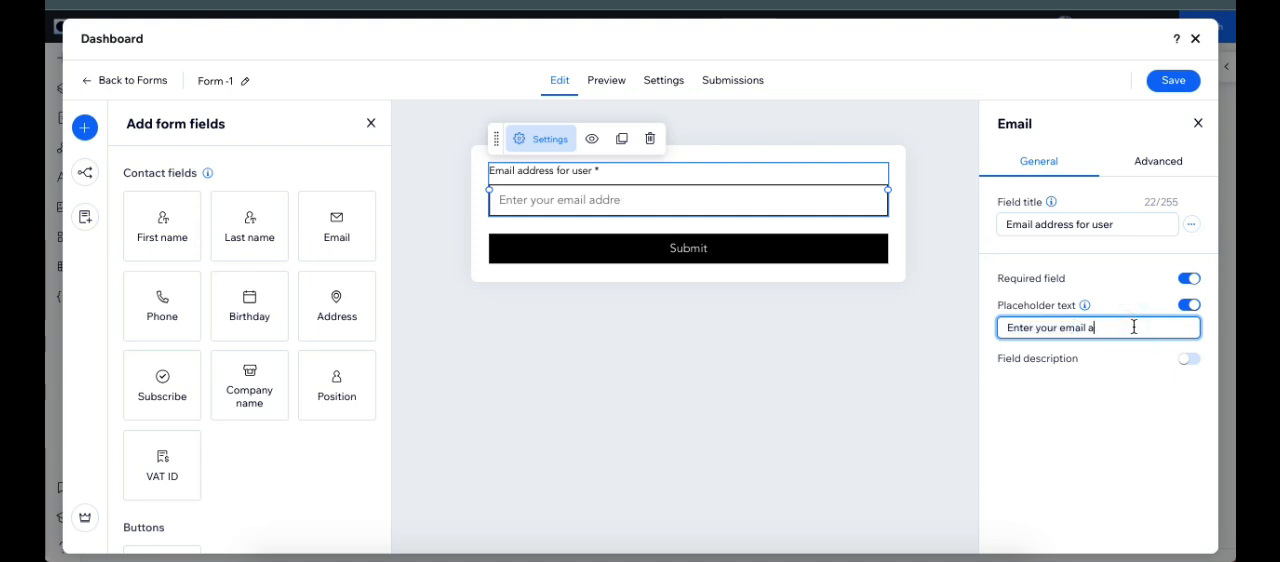
# Step: Add the field description "Note" to the email field and preview the form
pyautogui.click(1188, 362)
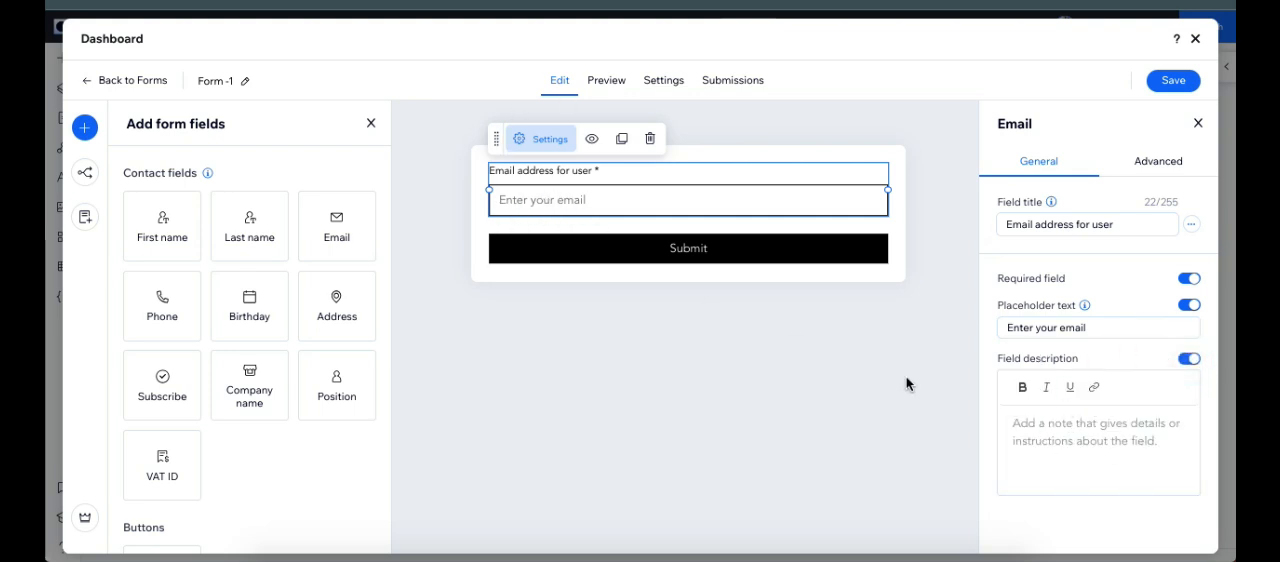
pyautogui.click(1035, 427)
pyautogui.write('Not')
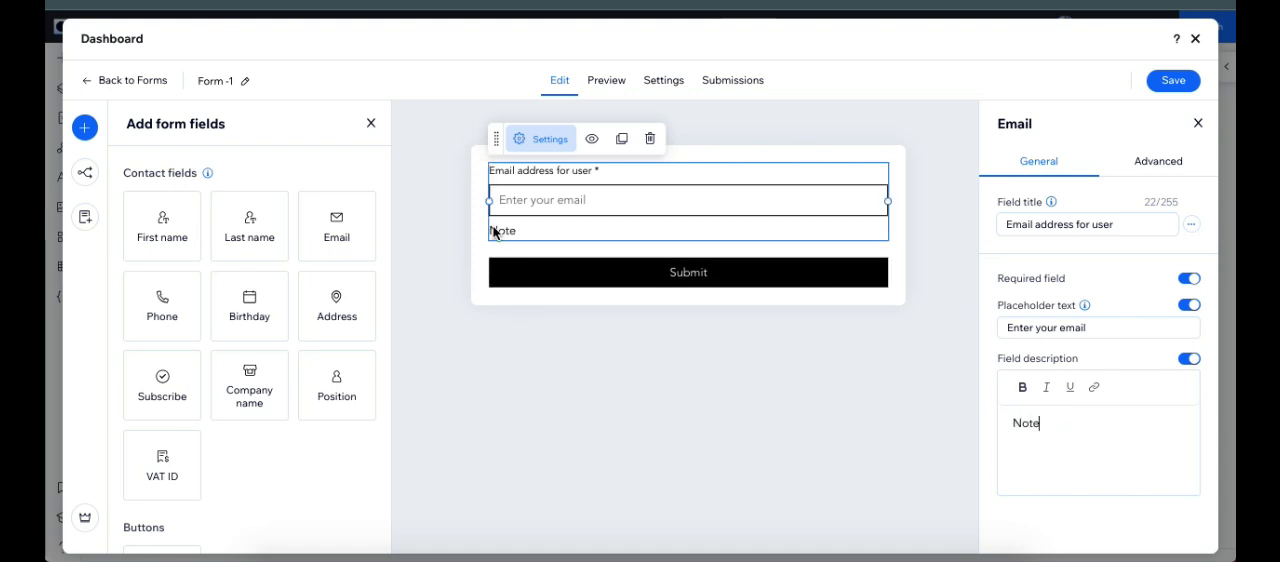
pyautogui.write('e')
pyautogui.click(607, 84)
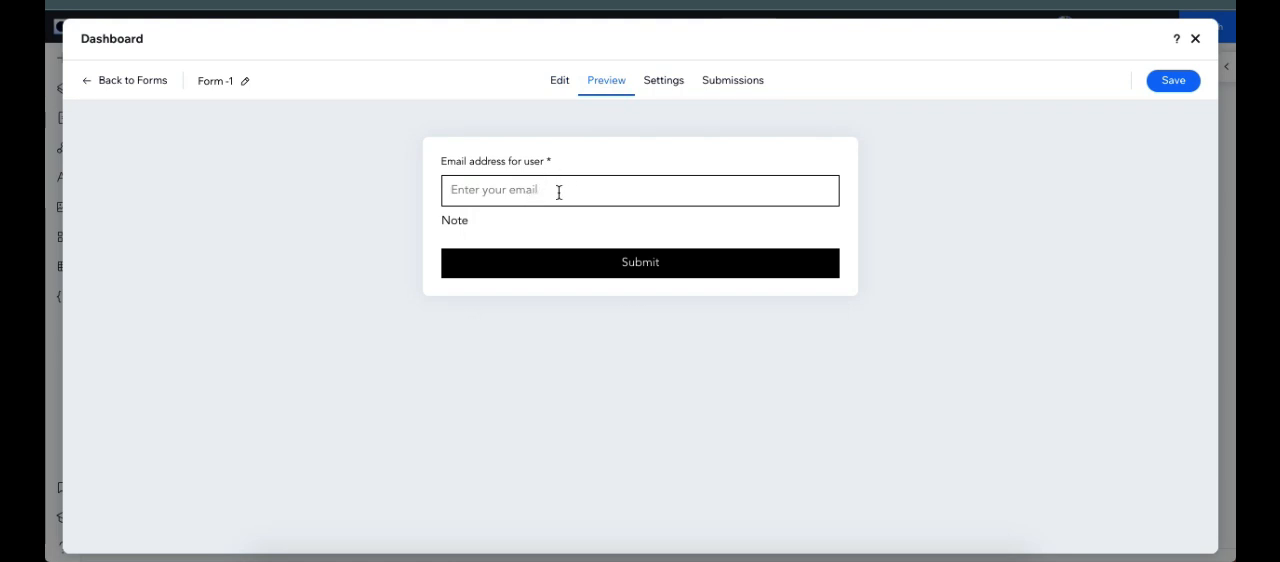
pyautogui.click(552, 80)
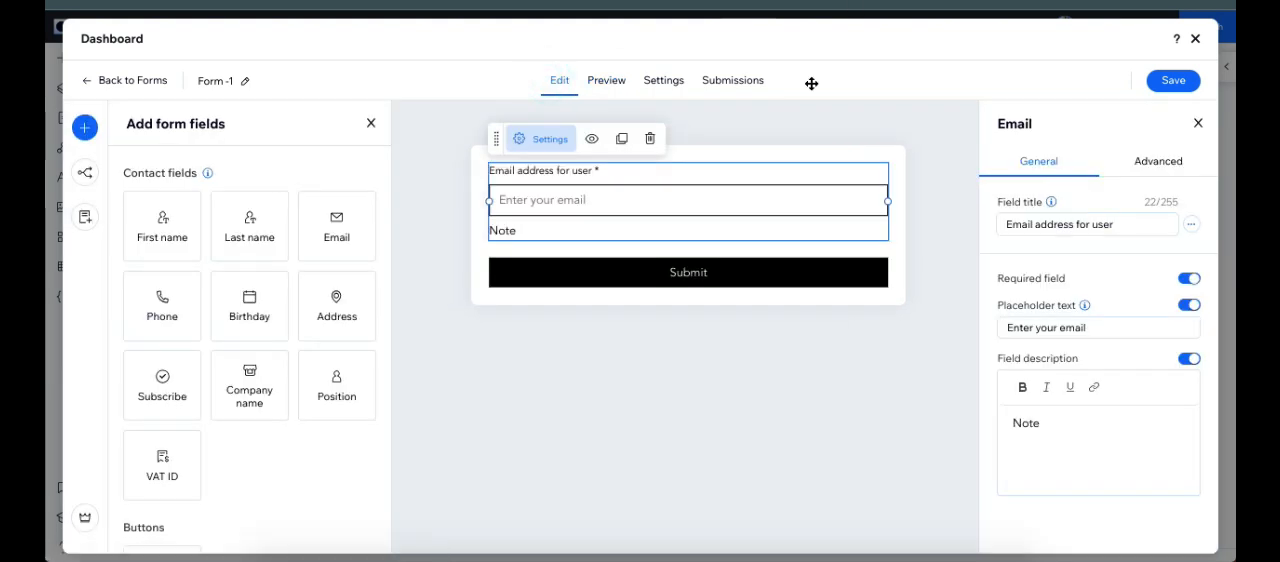
# Step: Place a Phone contact field between the email field and the Submit button, and shrink the email field to under half the form's width
pyautogui.click(155, 302)
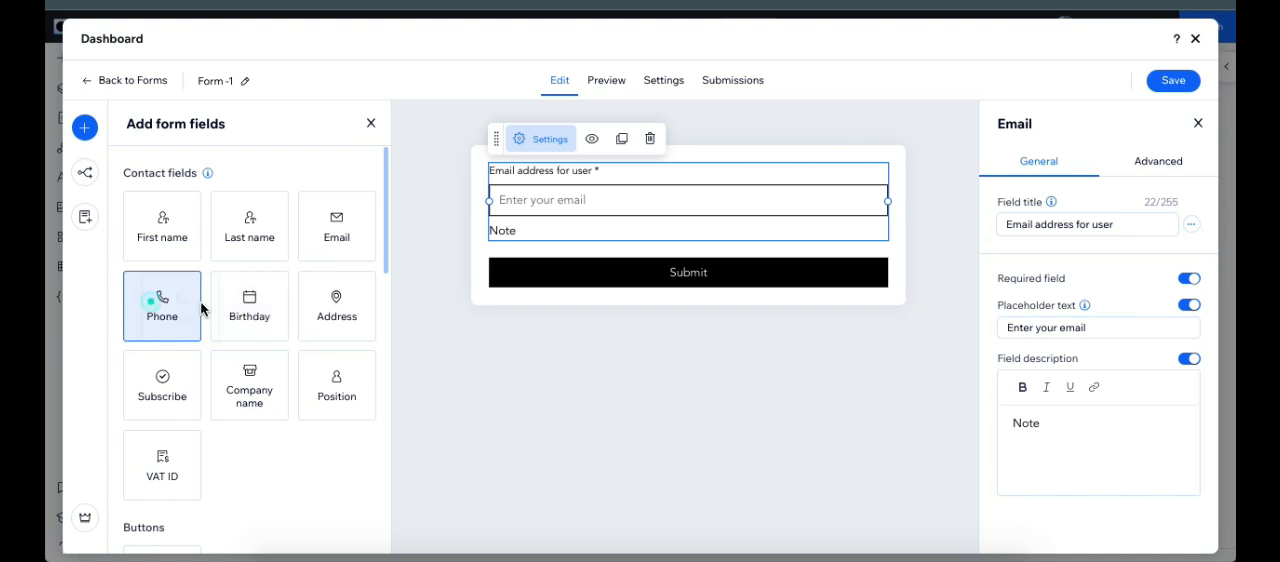
pyautogui.moveTo(200, 308); pyautogui.dragTo(582, 264)
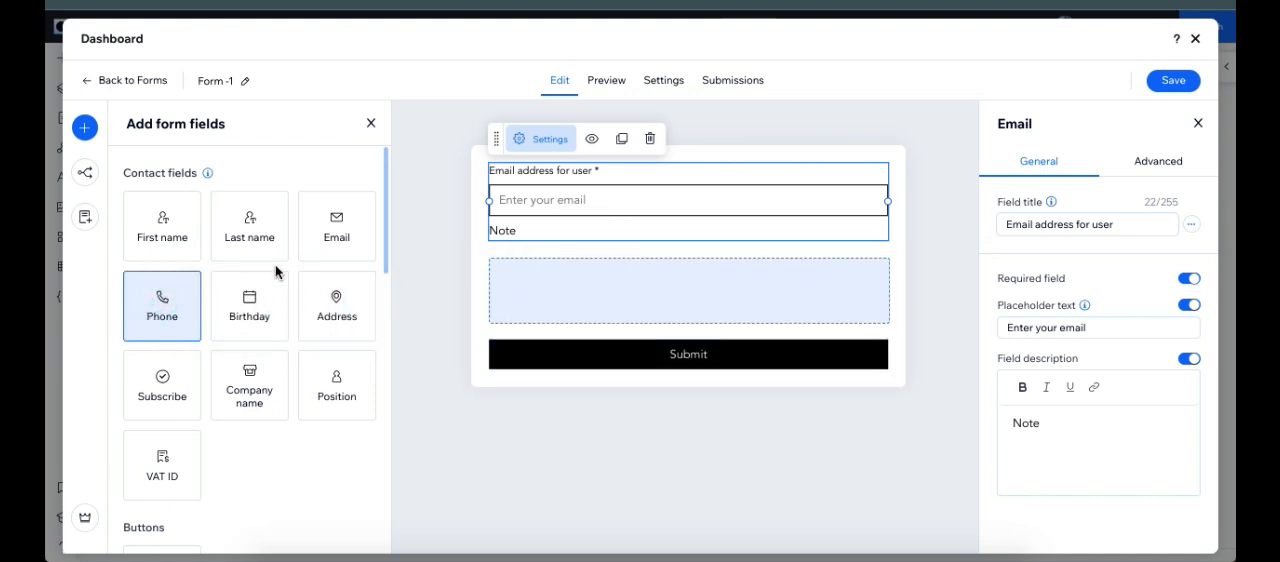
pyautogui.click(623, 195)
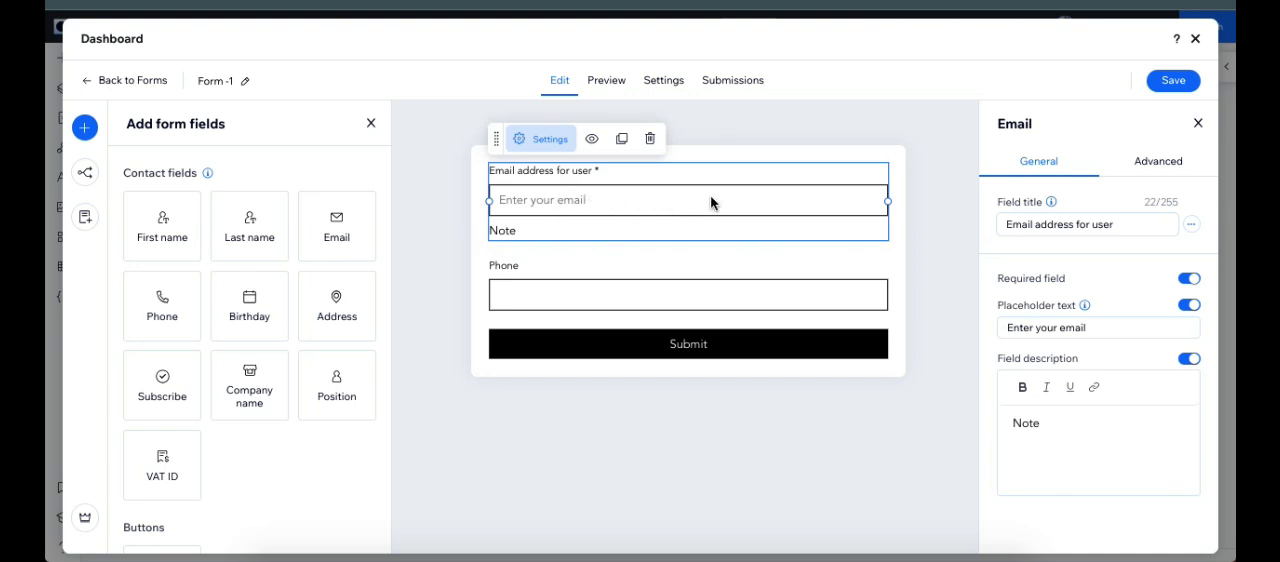
pyautogui.moveTo(887, 200); pyautogui.dragTo(645, 204)
# Step: Narrow the Phone field and move it up into the same row as the email field
pyautogui.click(578, 300)
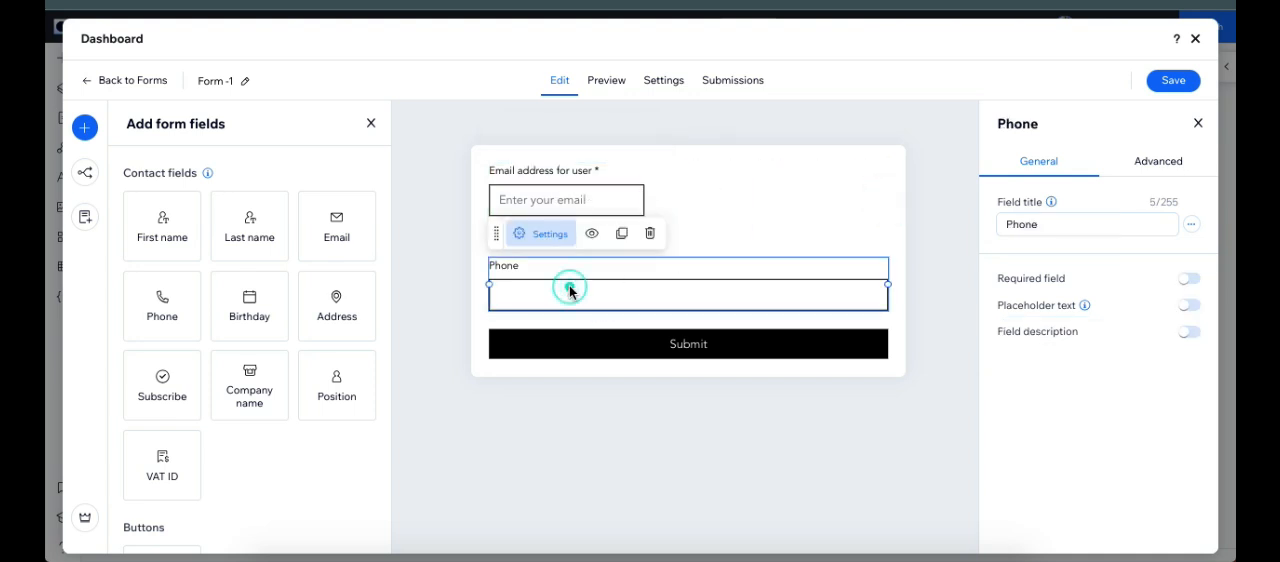
pyautogui.moveTo(759, 287); pyautogui.dragTo(608, 285)
pyautogui.click(545, 298)
pyautogui.moveTo(530, 291); pyautogui.dragTo(737, 206)
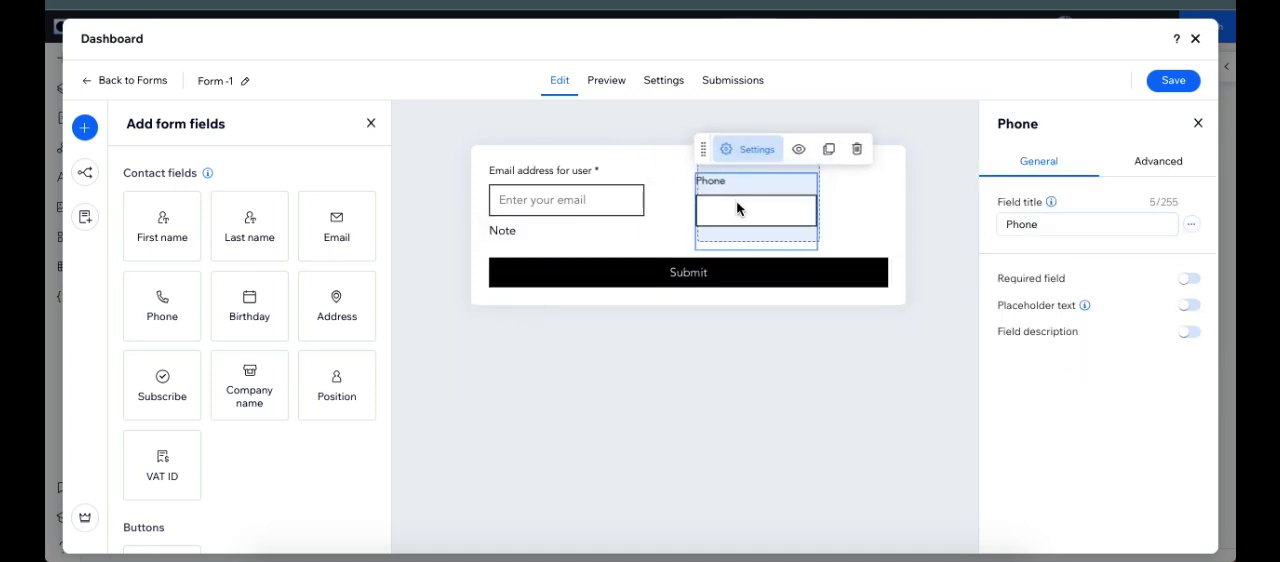
# Step: Shift the Phone field farther from the email field and widen it back toward the email field
pyautogui.moveTo(822, 200)
pyautogui.mouseDown()
pyautogui.moveTo(846, 203)
pyautogui.moveTo(834, 203)
pyautogui.mouseUp()
pyautogui.click(726, 198)
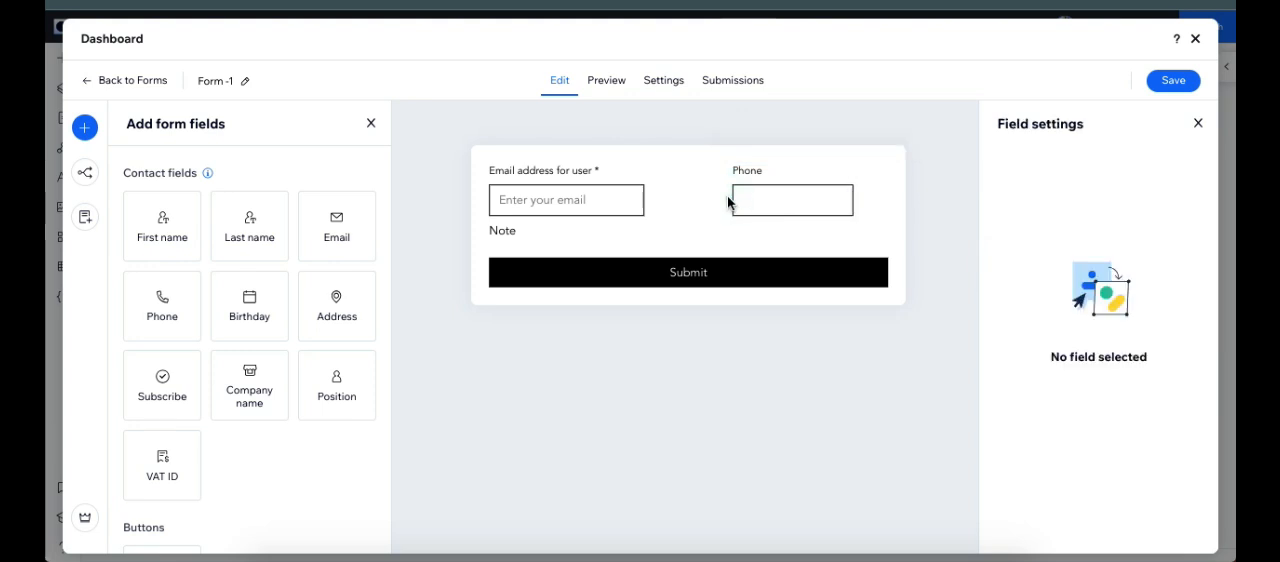
pyautogui.click(766, 195)
pyautogui.moveTo(731, 201); pyautogui.dragTo(674, 206)
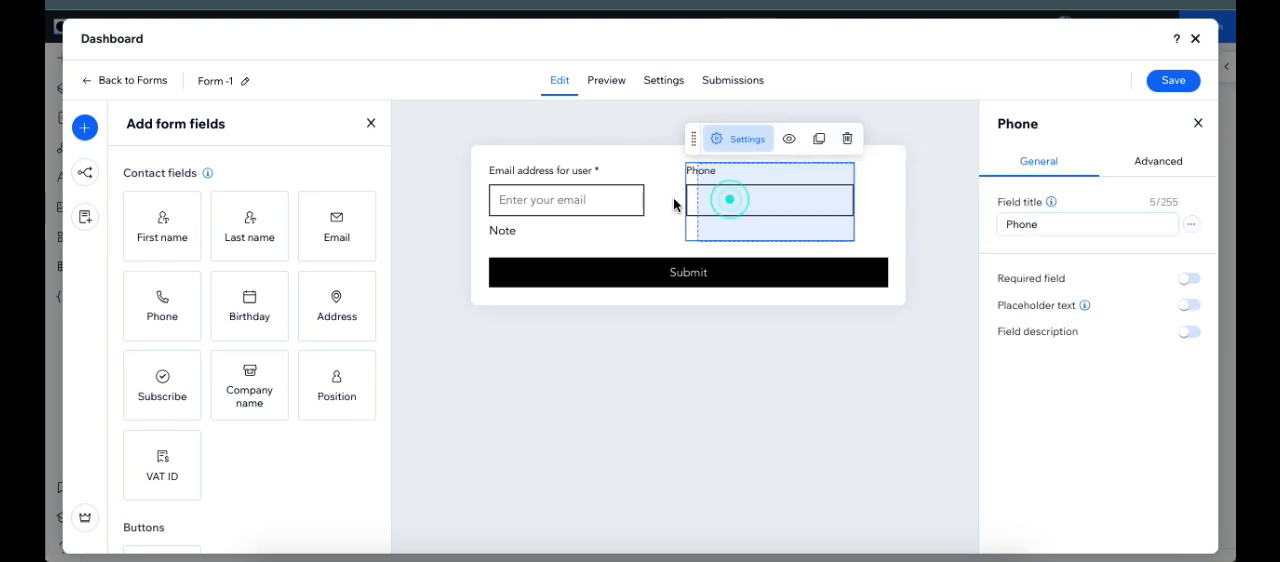
pyautogui.click(901, 198)
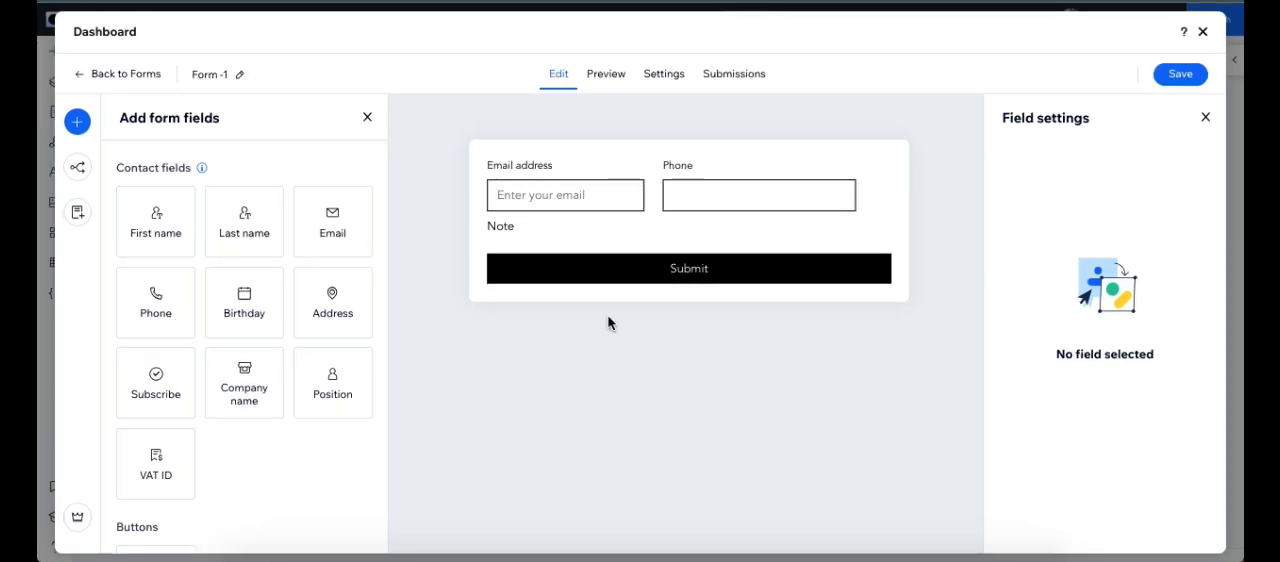
# Step: Start a new conditional rule with the condition that Email address "Does not contain" the value "@"
pyautogui.click(80, 168)
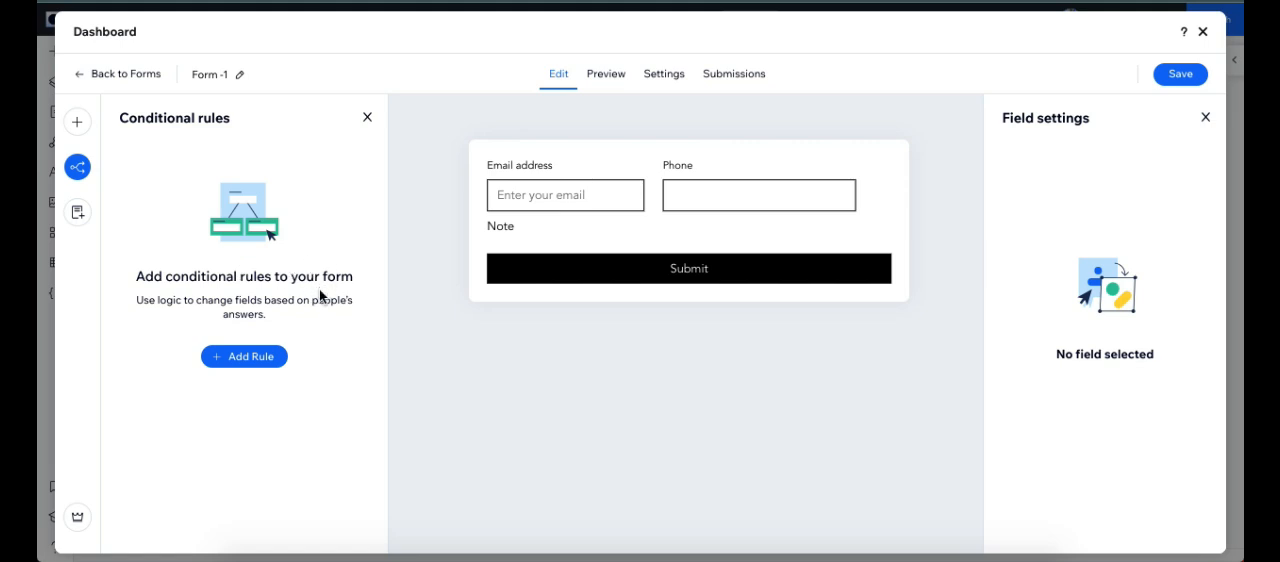
pyautogui.click(256, 357)
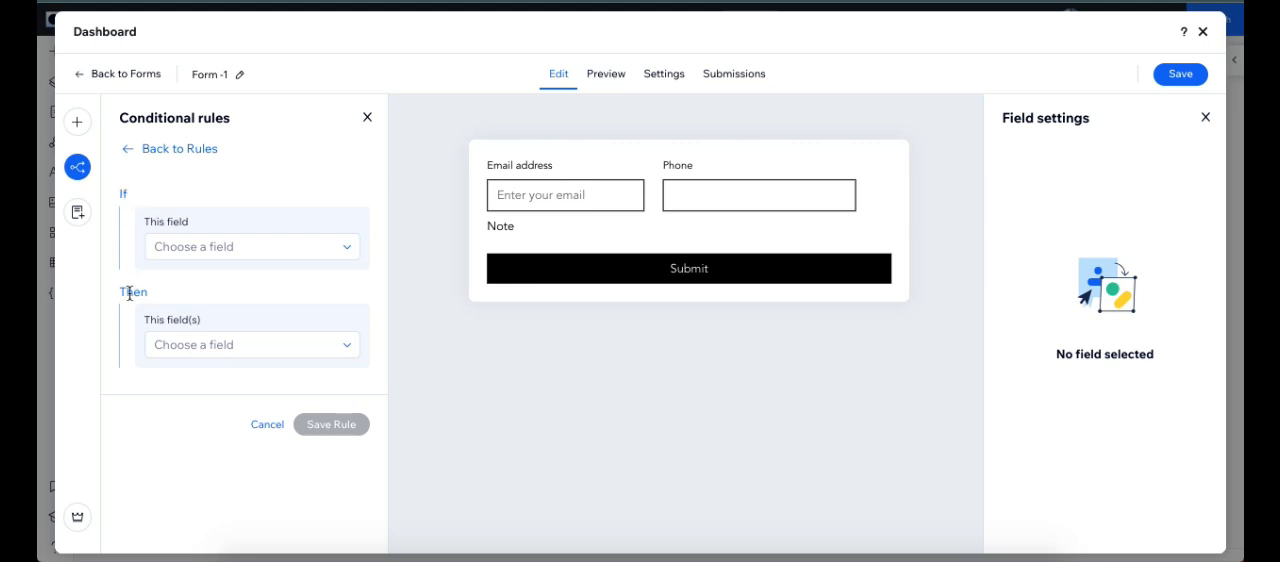
pyautogui.moveTo(118, 293); pyautogui.dragTo(133, 294)
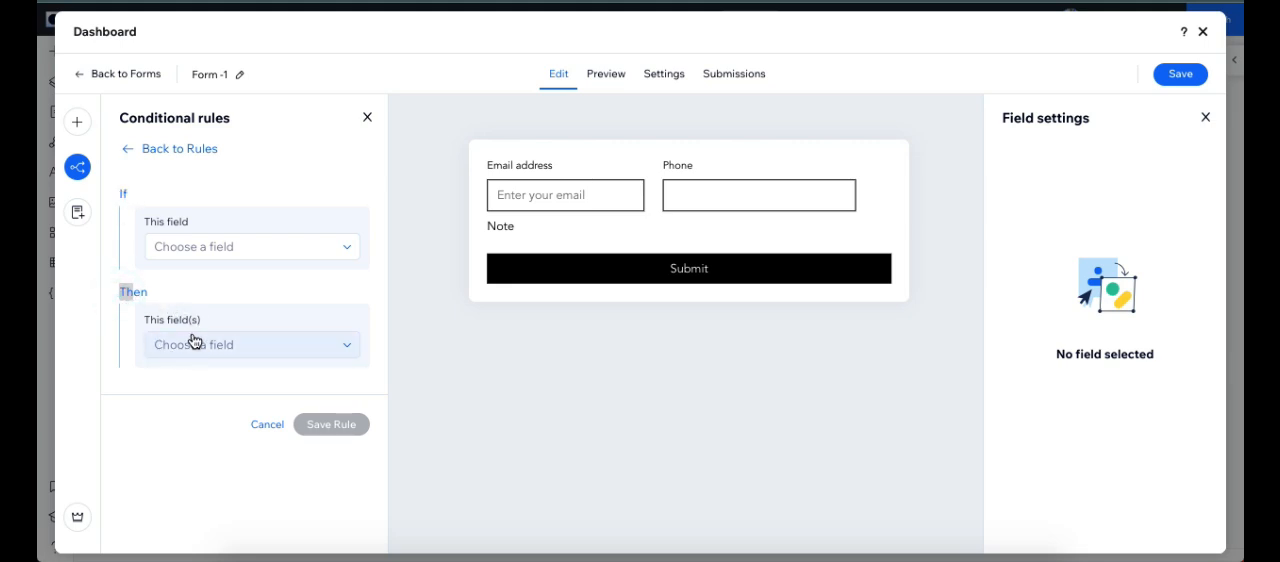
pyautogui.click(207, 246)
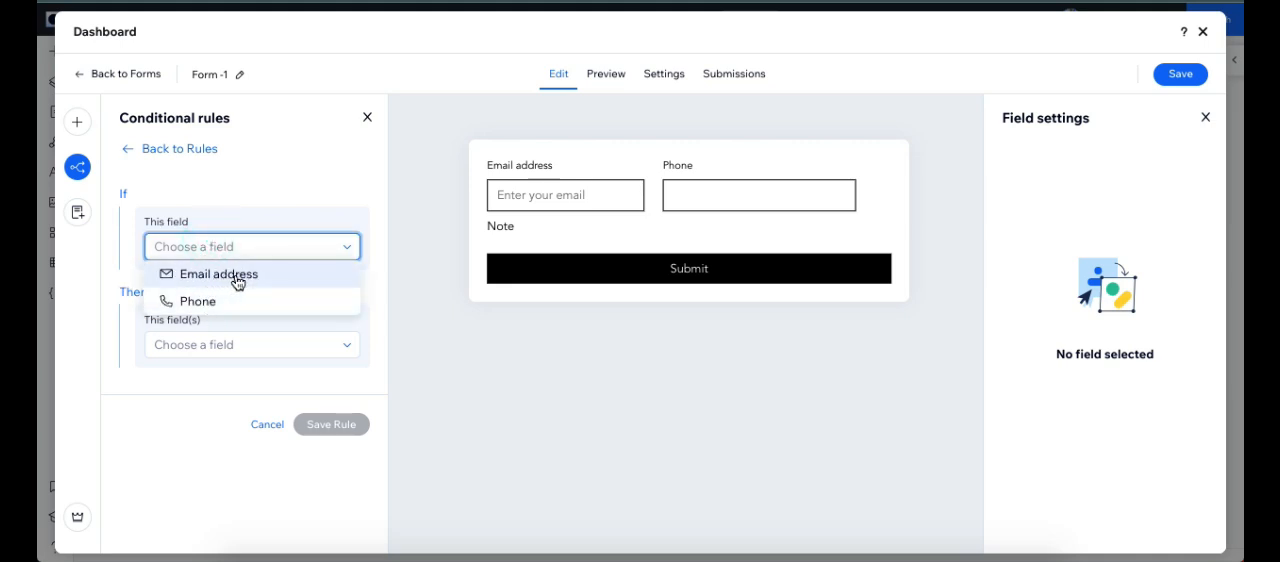
pyautogui.click(237, 282)
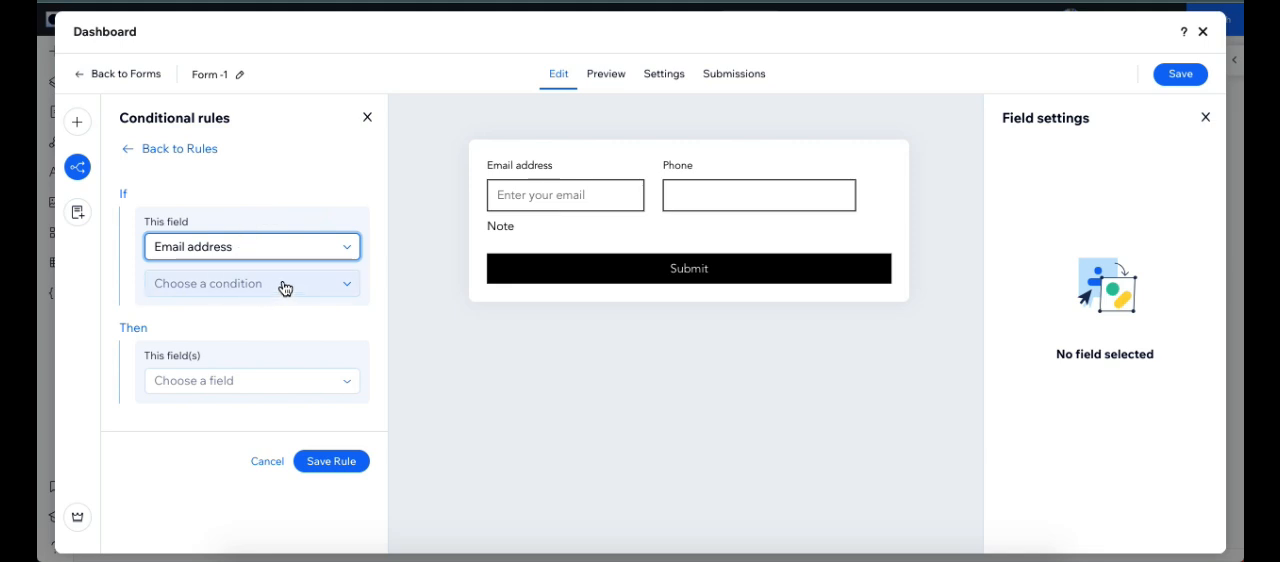
pyautogui.click(264, 287)
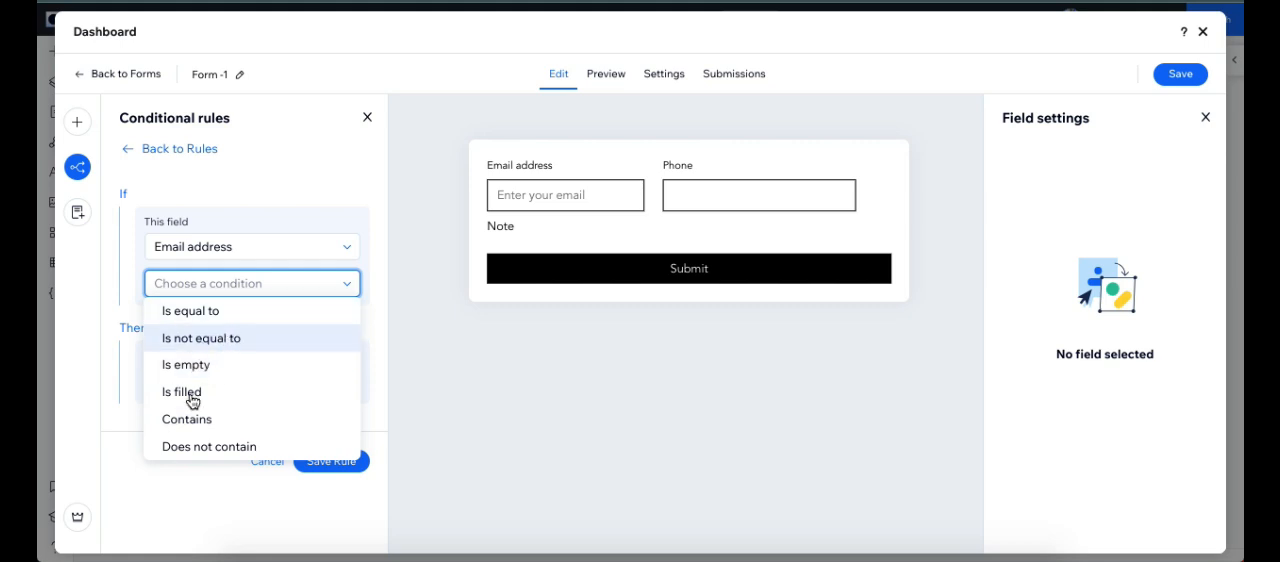
pyautogui.click(212, 452)
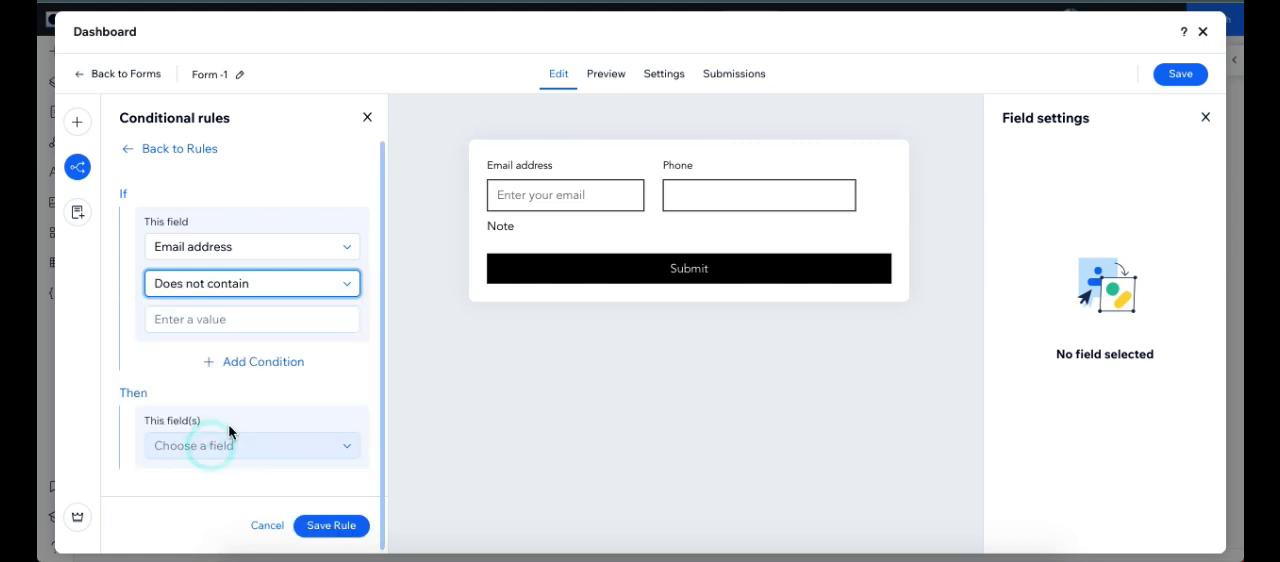
pyautogui.click(241, 319)
pyautogui.write('@')
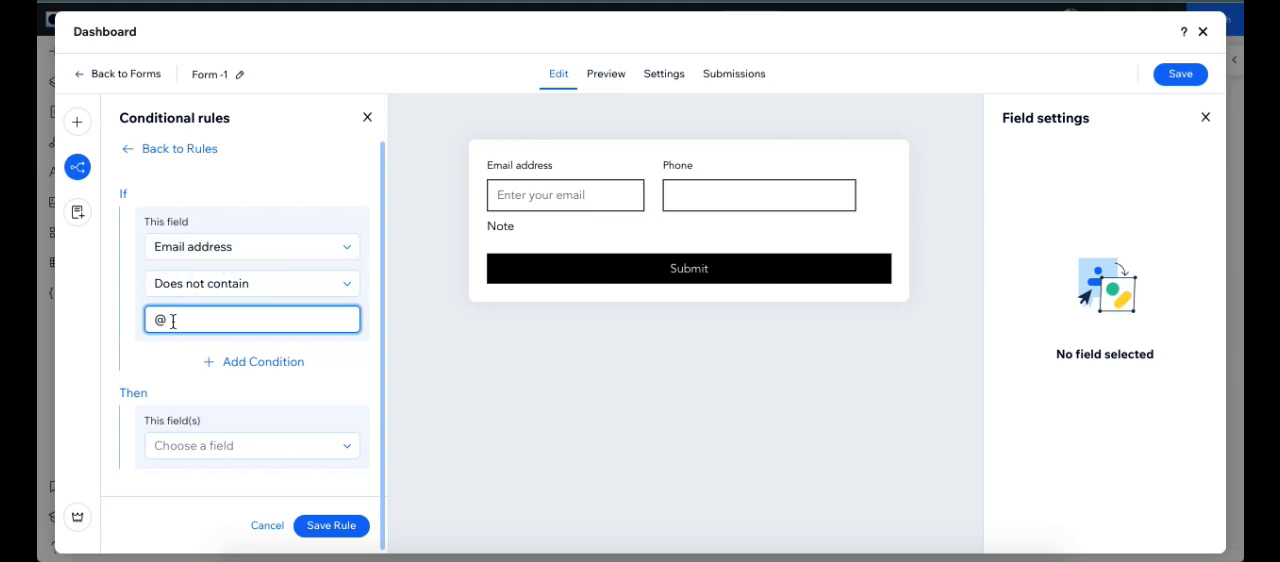
# Step: Set the rule's result so that the Submit button is Hidden, and save the rule
pyautogui.click(258, 450)
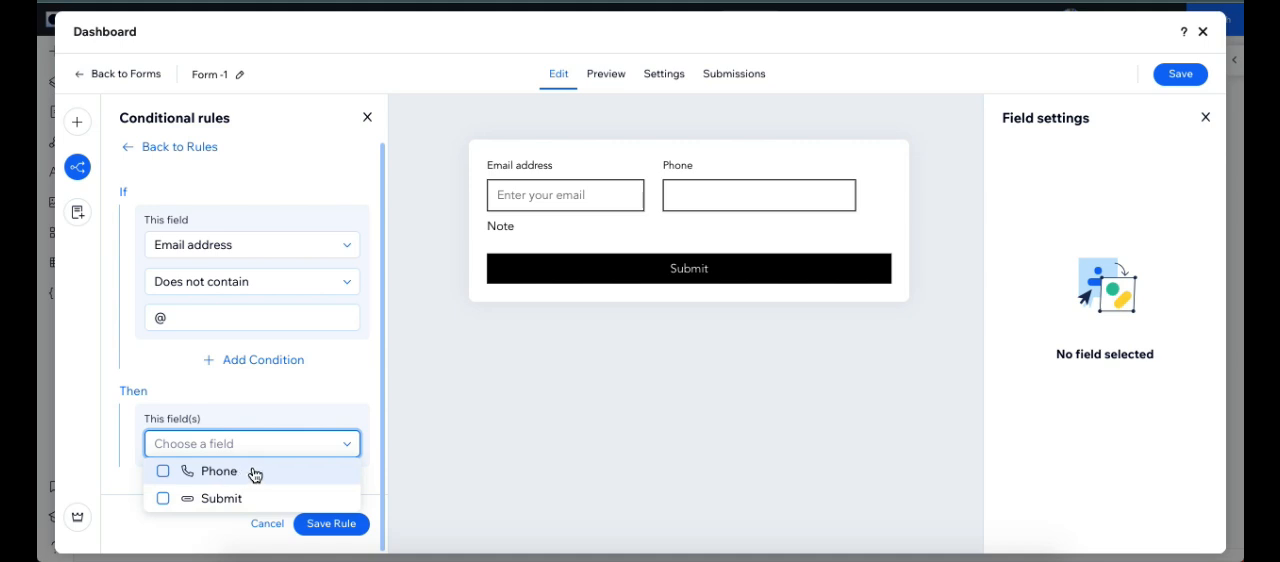
pyautogui.click(215, 501)
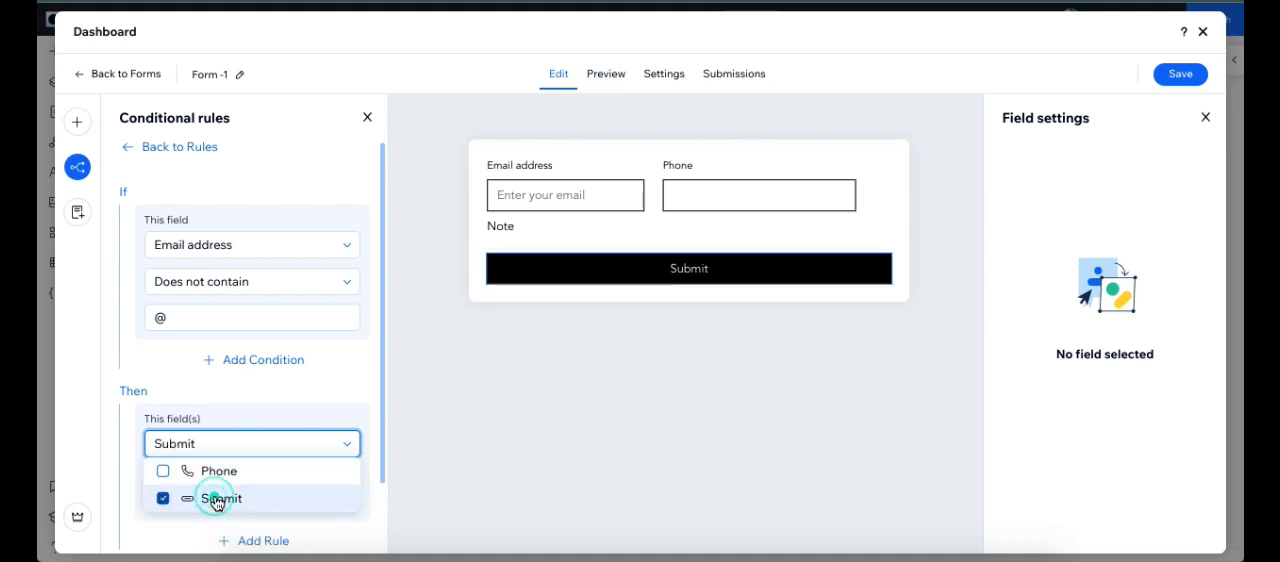
pyautogui.click(277, 385)
pyautogui.scroll(-1, 277, 391)
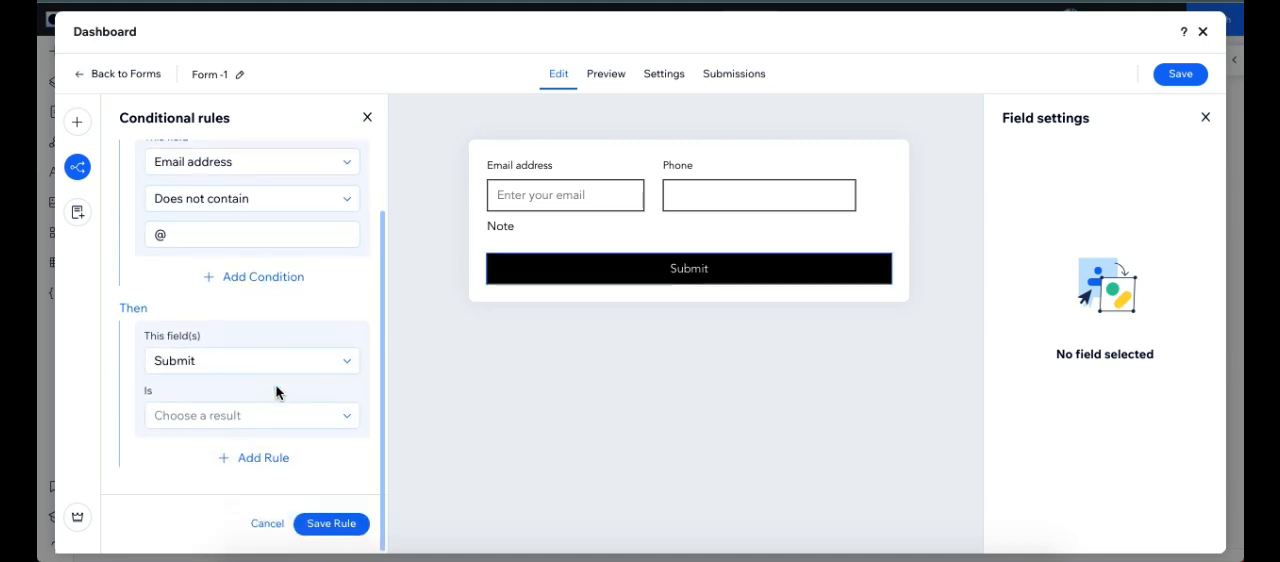
pyautogui.click(214, 424)
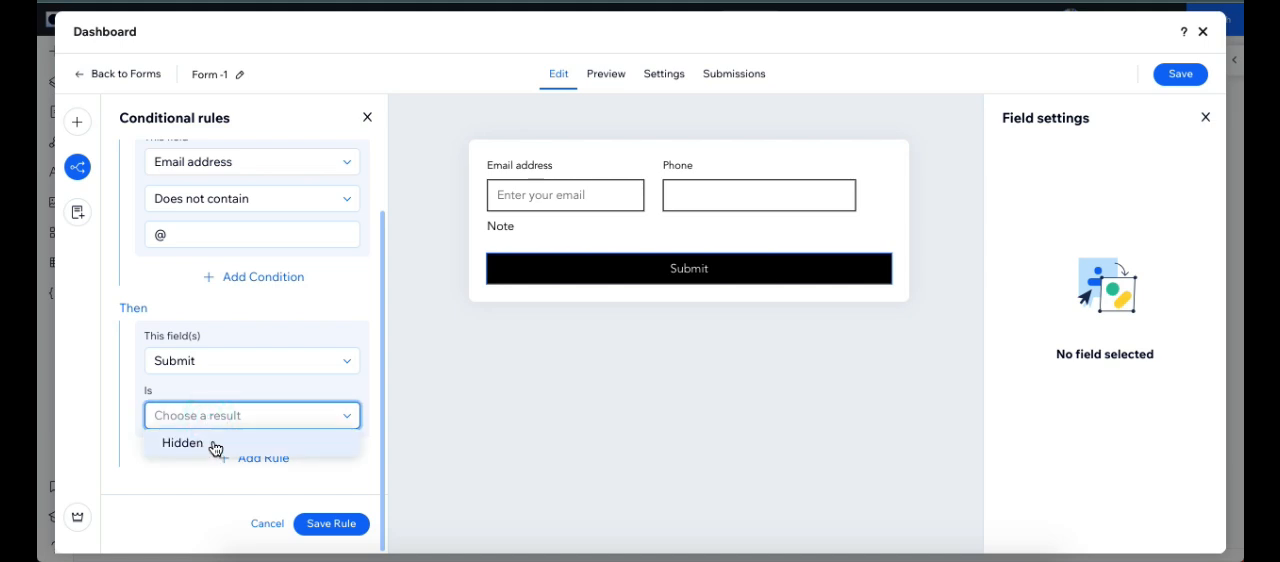
pyautogui.click(211, 448)
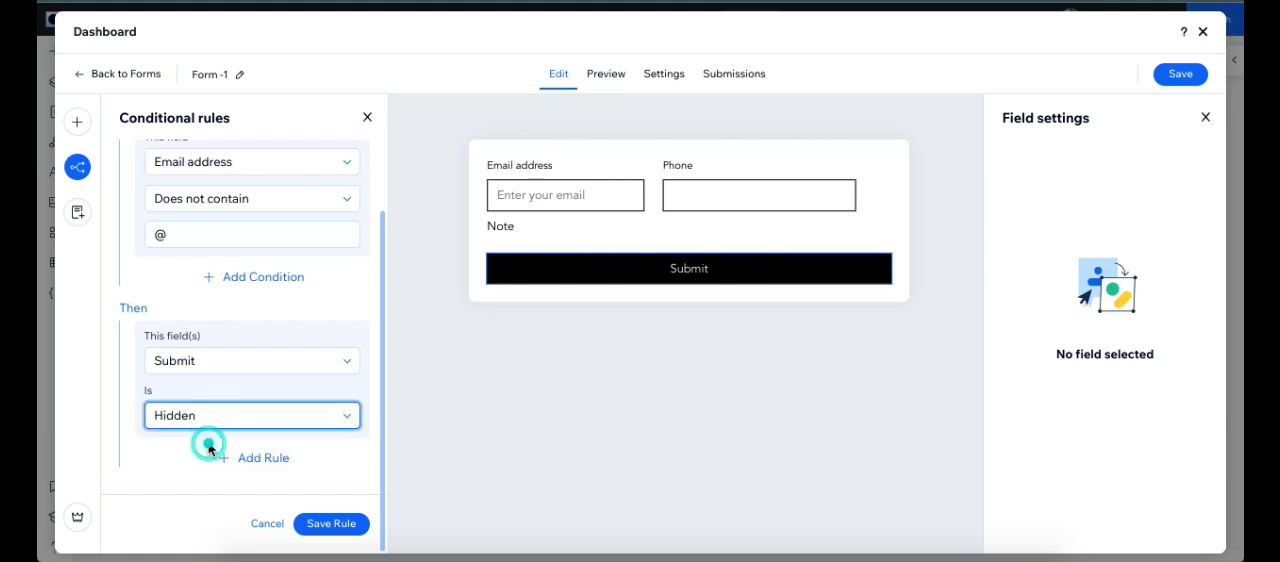
pyautogui.click(333, 525)
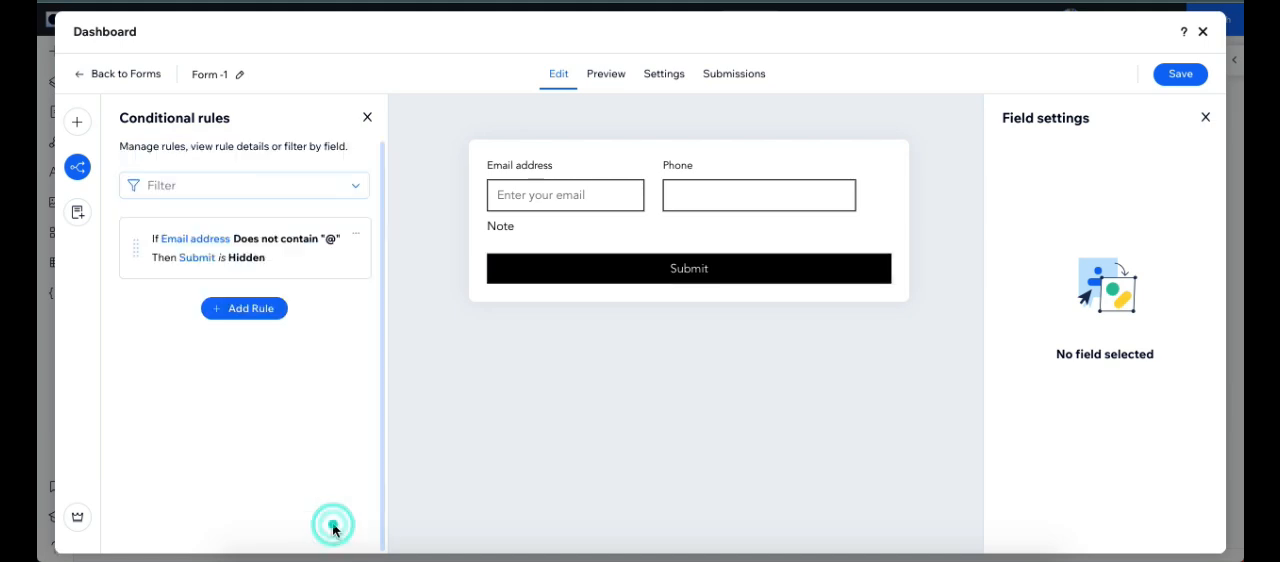
# Step: Preview the form and test the rule by entering "@" in the email field
pyautogui.click(604, 80)
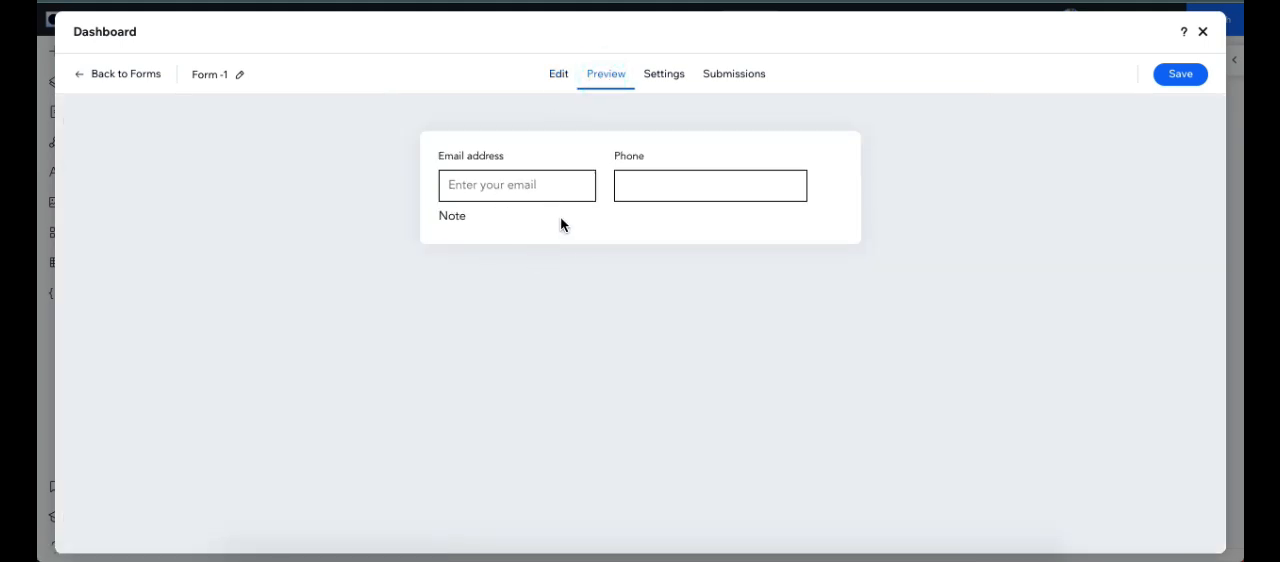
pyautogui.click(495, 186)
pyautogui.write('@')
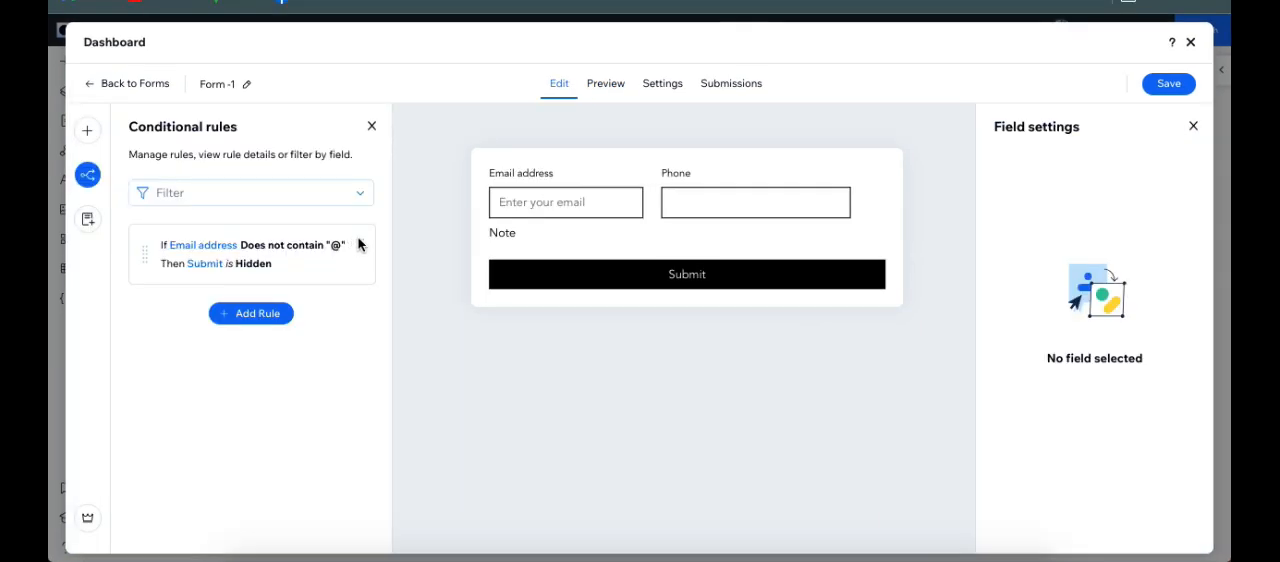
# Step: Edit the existing rule to add an Or condition that Phone "Is not equal to" 10
pyautogui.click(358, 243)
pyautogui.click(360, 240)
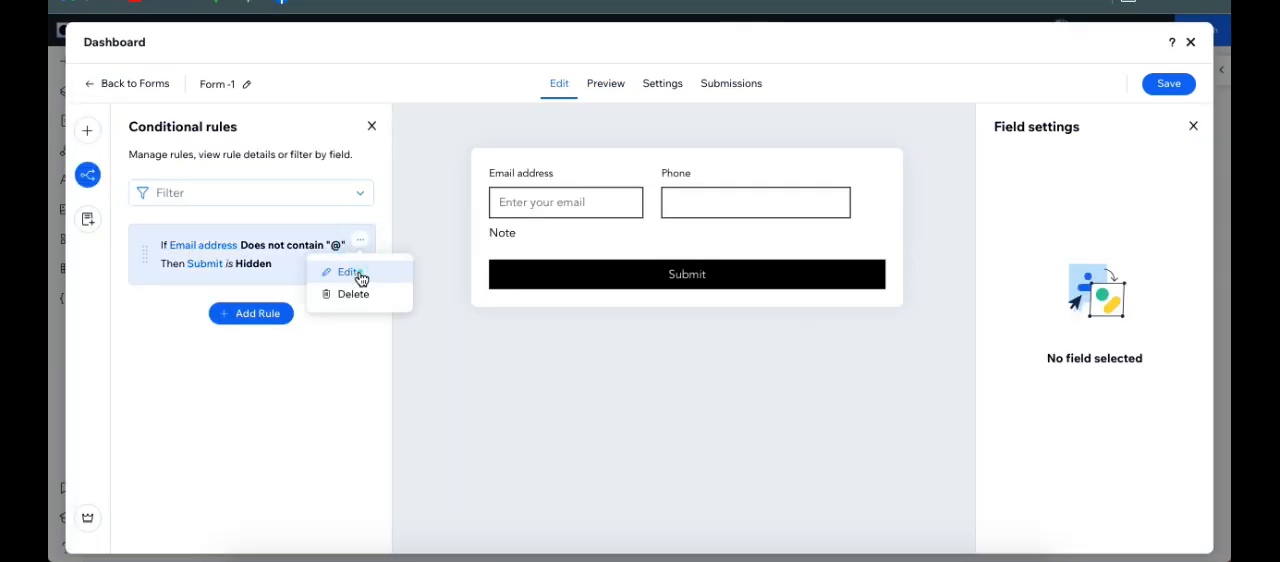
pyautogui.click(350, 273)
pyautogui.scroll(-2, 295, 340)
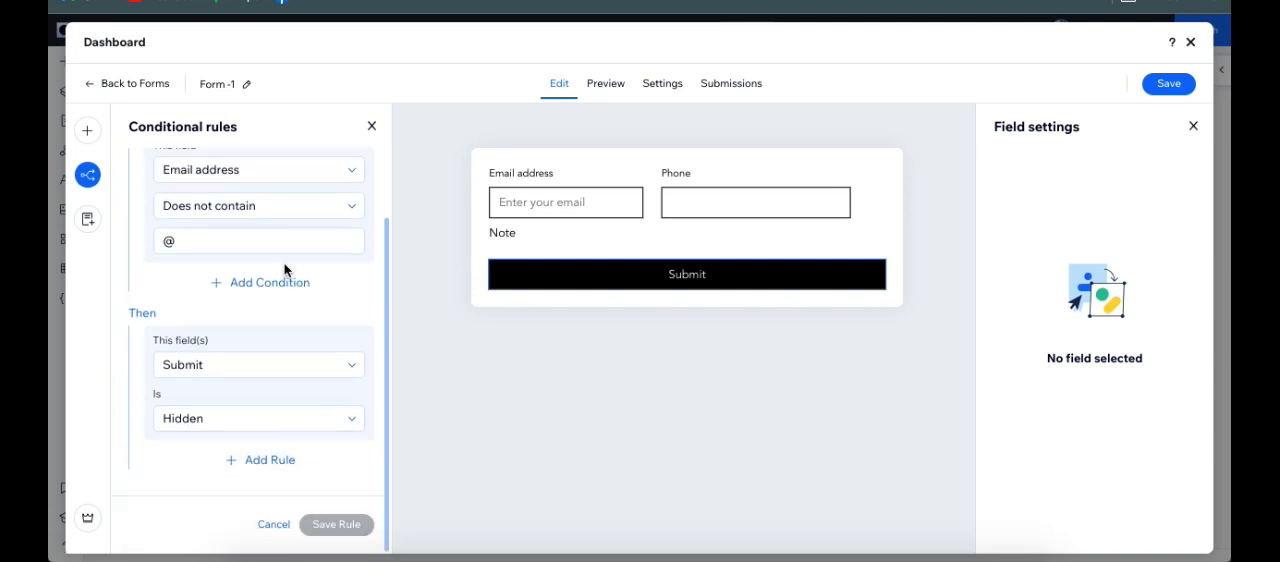
pyautogui.click(271, 287)
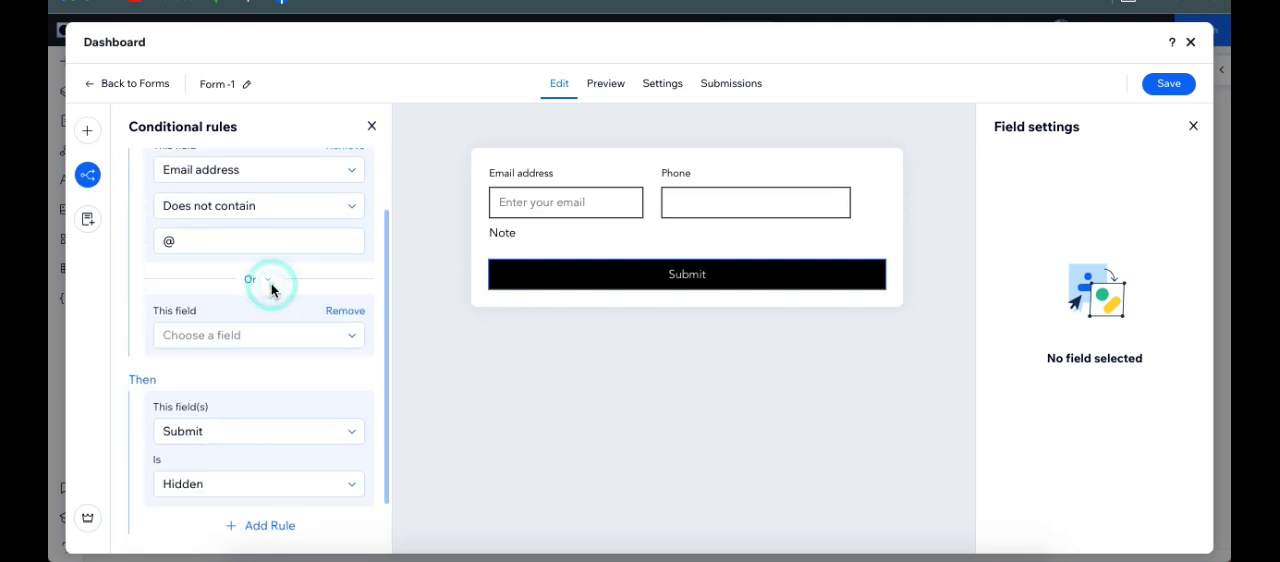
pyautogui.click(228, 338)
pyautogui.click(220, 389)
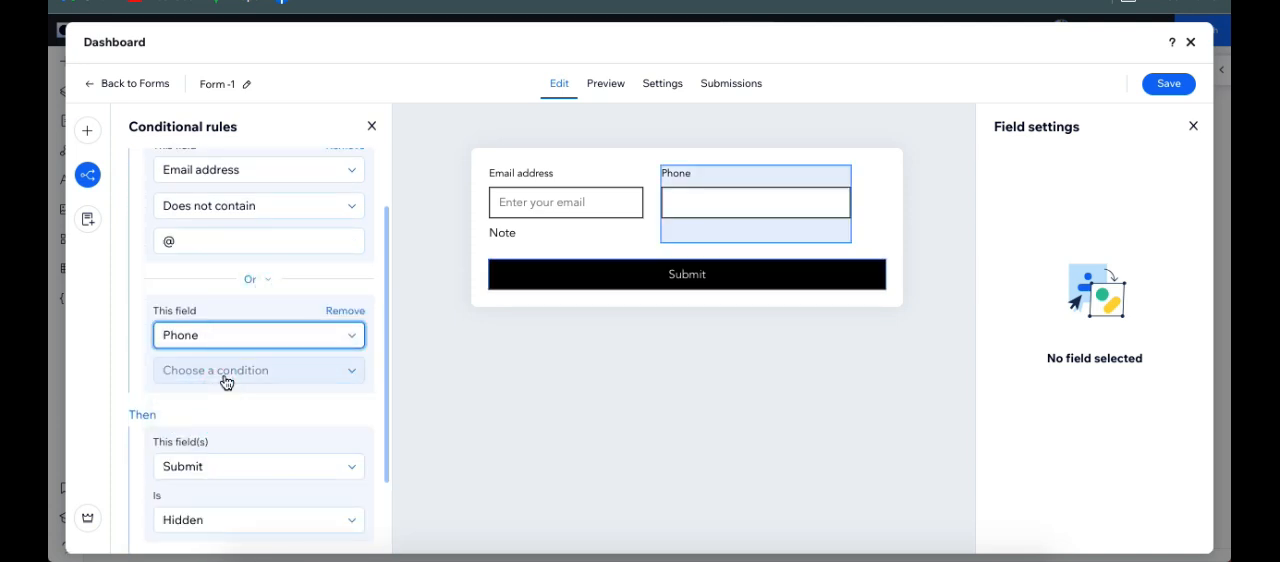
pyautogui.click(224, 374)
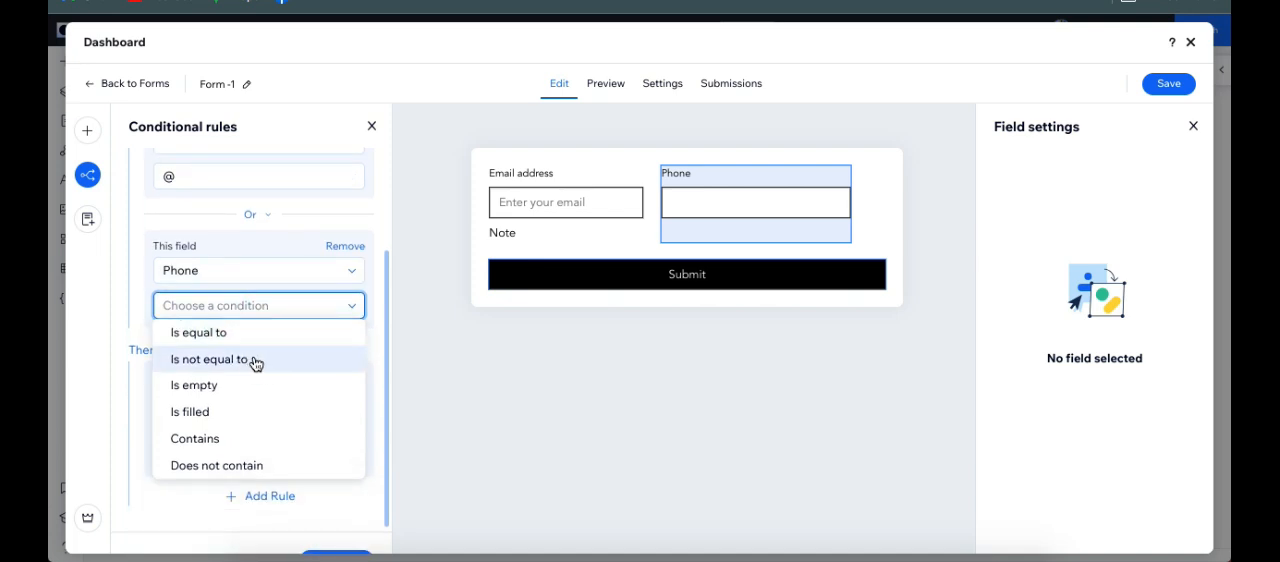
pyautogui.click(255, 366)
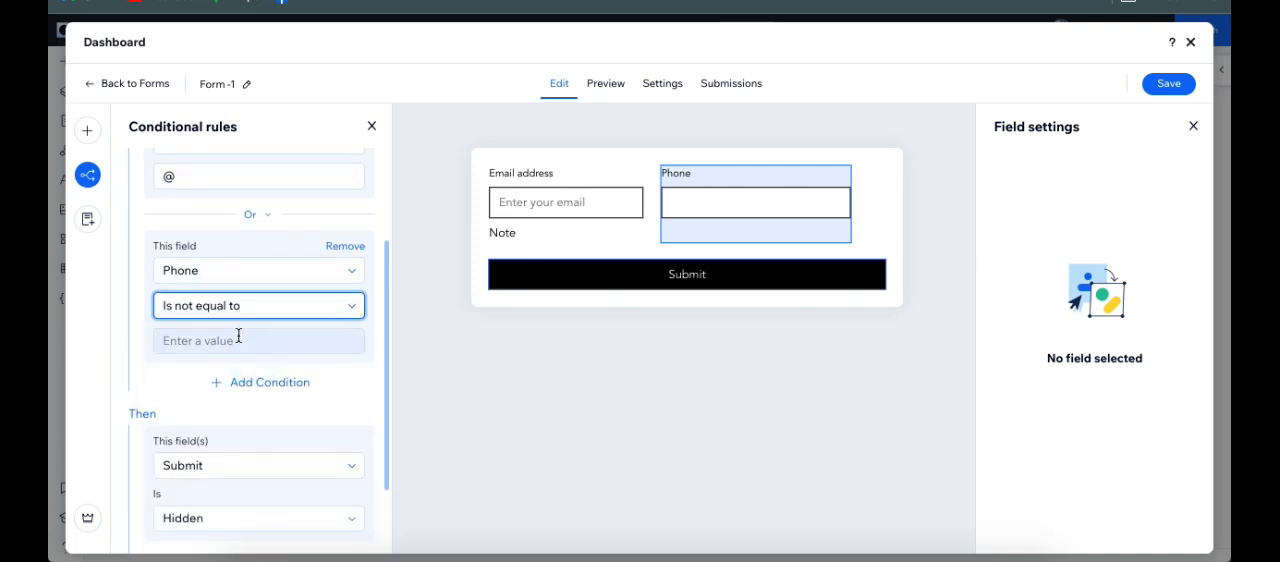
pyautogui.click(238, 340)
pyautogui.write('10')
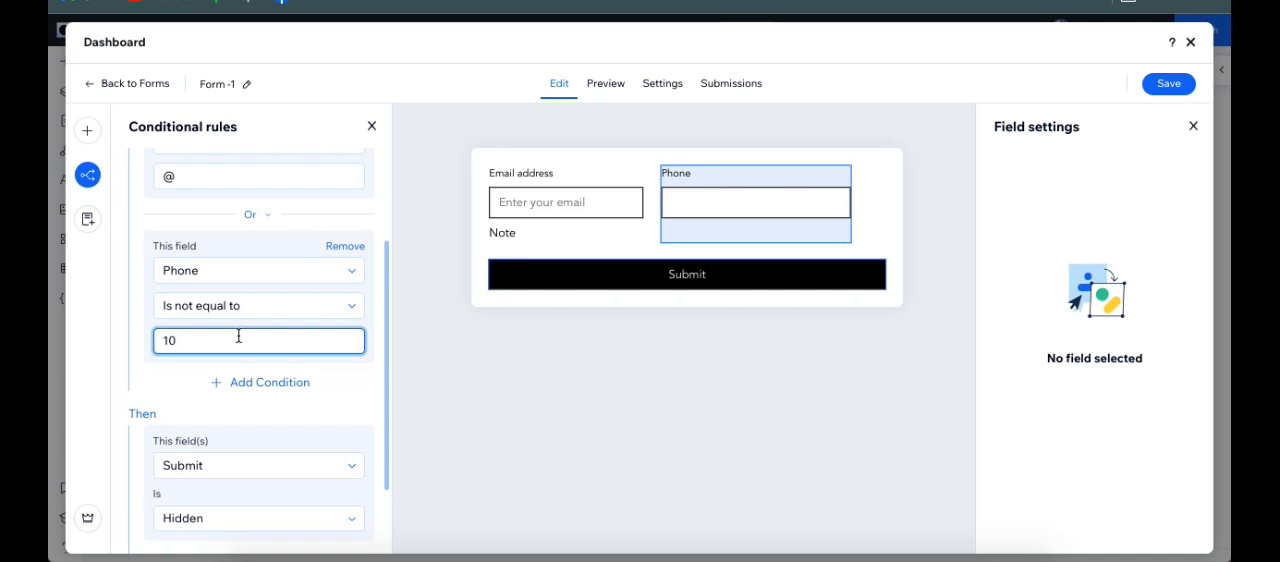
pyautogui.click(363, 400)
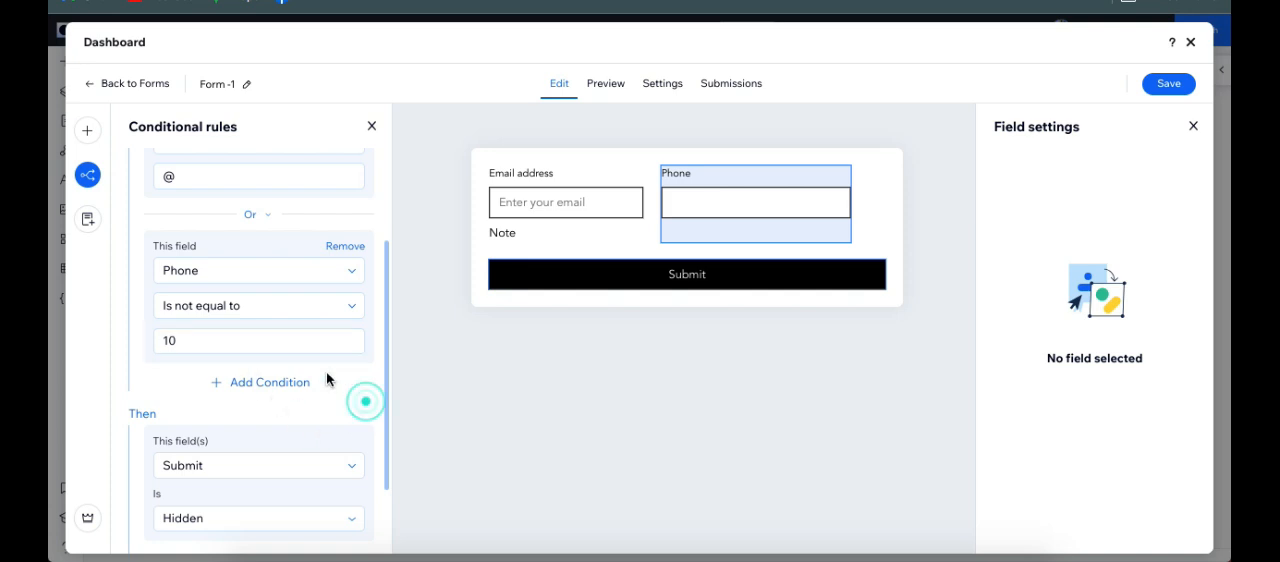
# Step: Save the edited conditional rule and preview the form
pyautogui.scroll(-1, 329, 377)
pyautogui.scroll(-1, 340, 428)
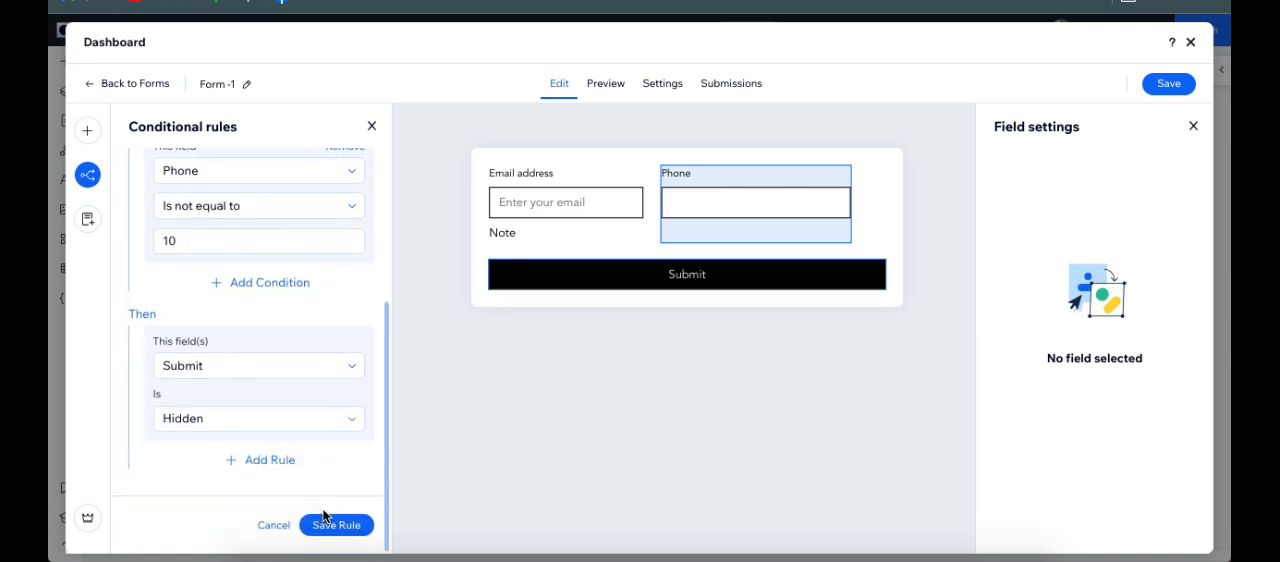
pyautogui.click(343, 530)
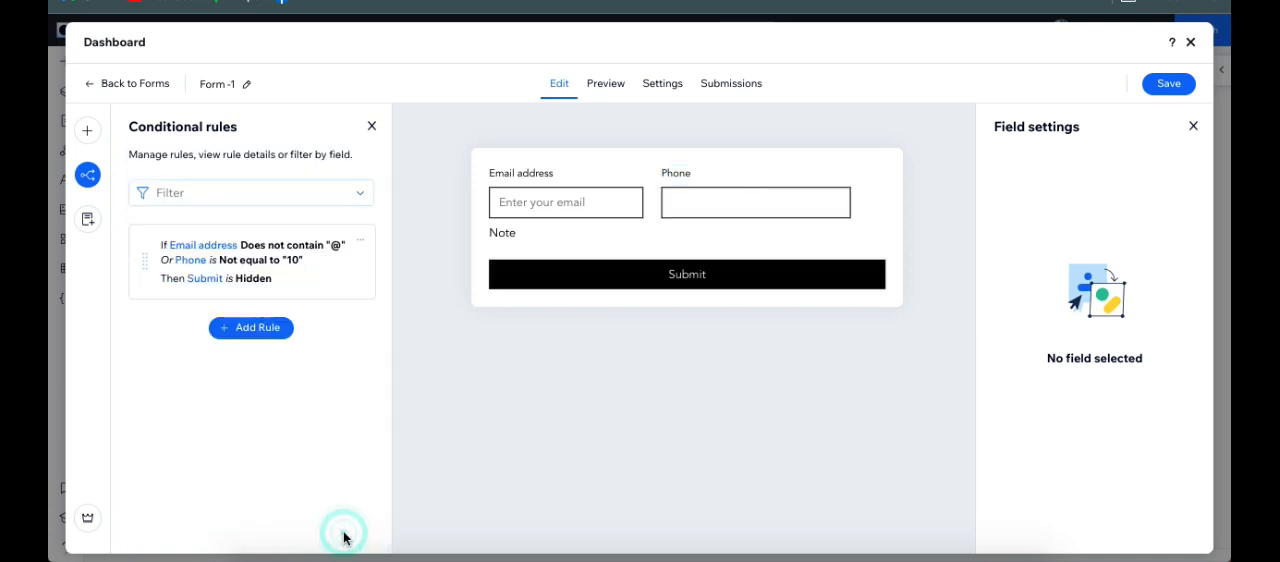
pyautogui.click(606, 84)
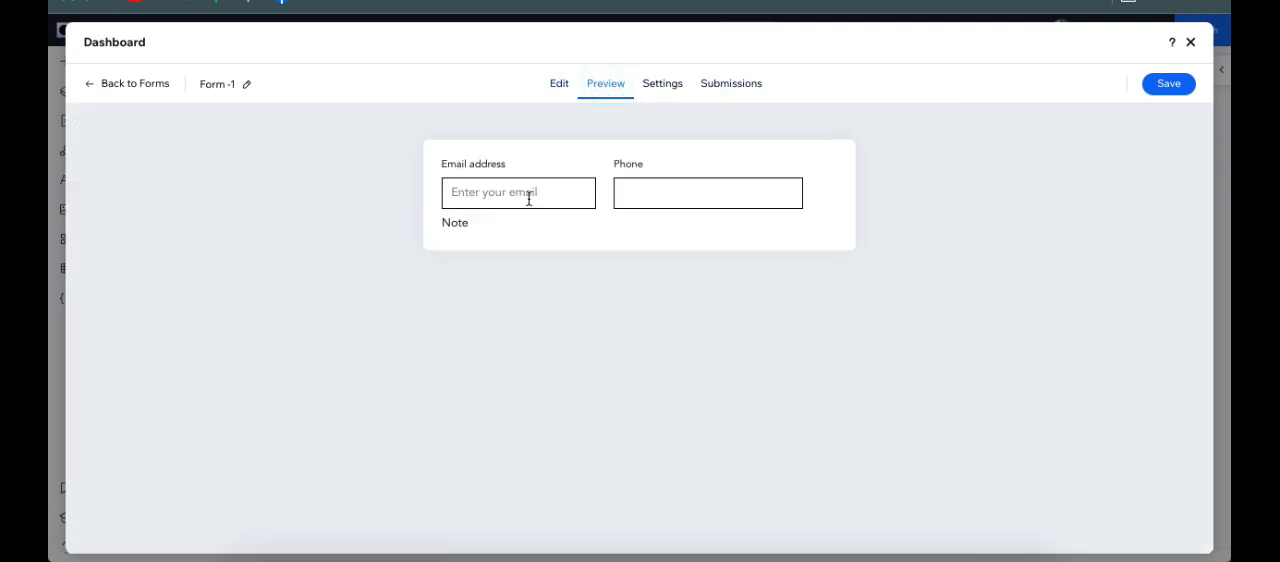
# Step: Test the conditional rule in the form preview with "@" as email address and 10 as phone, and return to editing the form
pyautogui.click(529, 198)
pyautogui.write('@')
pyautogui.click(643, 192)
pyautogui.write('10')
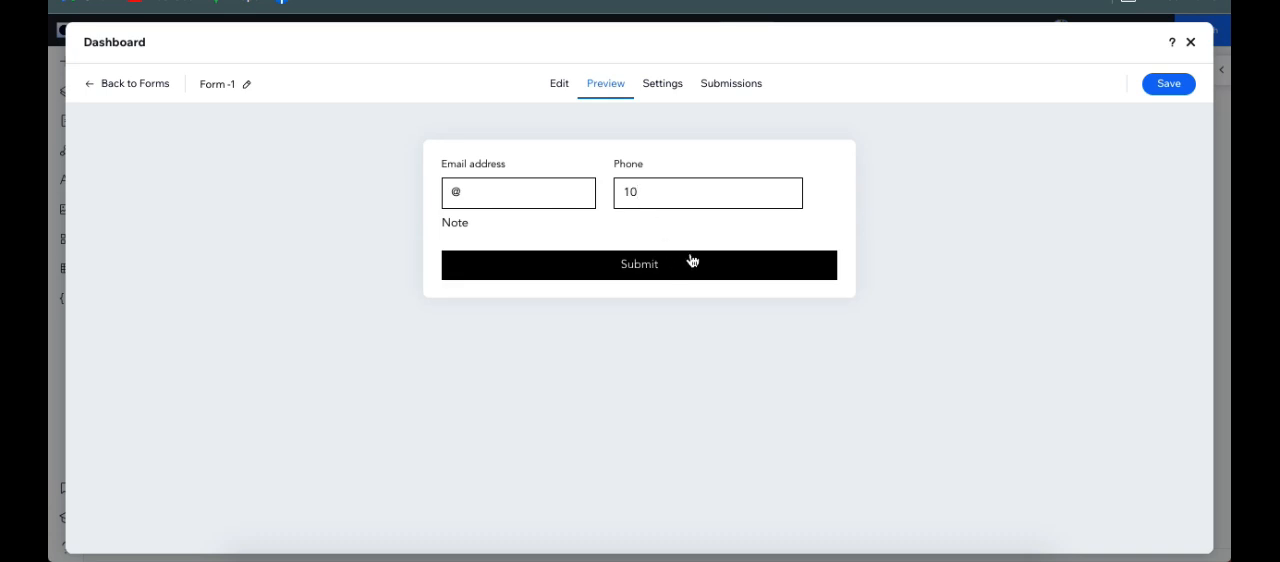
pyautogui.click(633, 265)
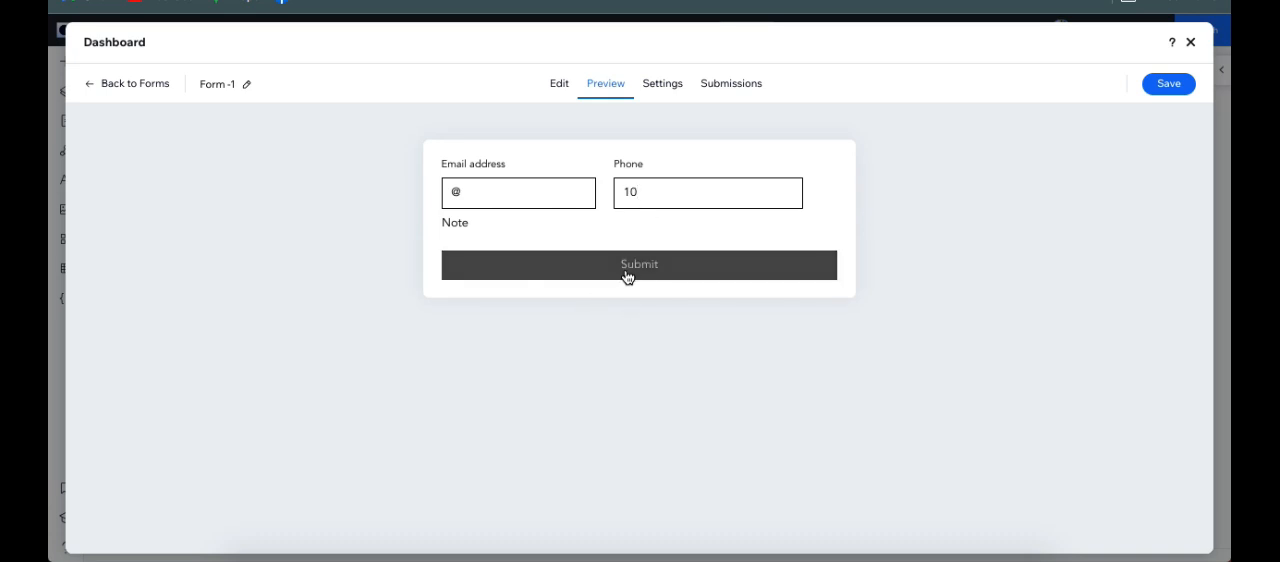
pyautogui.click(557, 83)
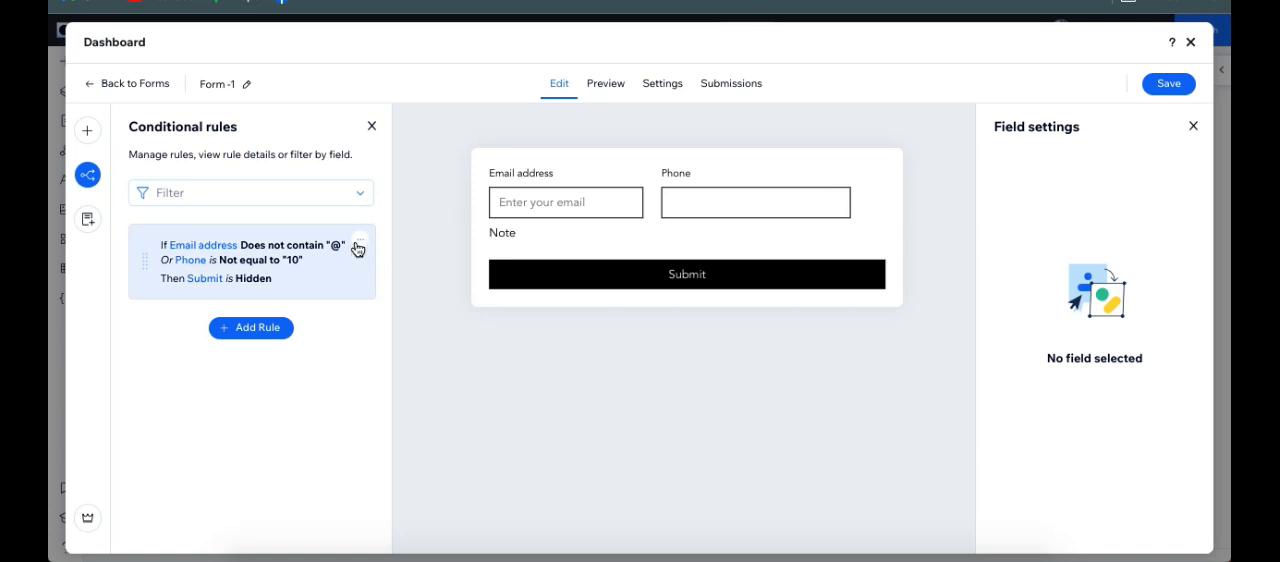
pyautogui.click(358, 243)
pyautogui.click(391, 229)
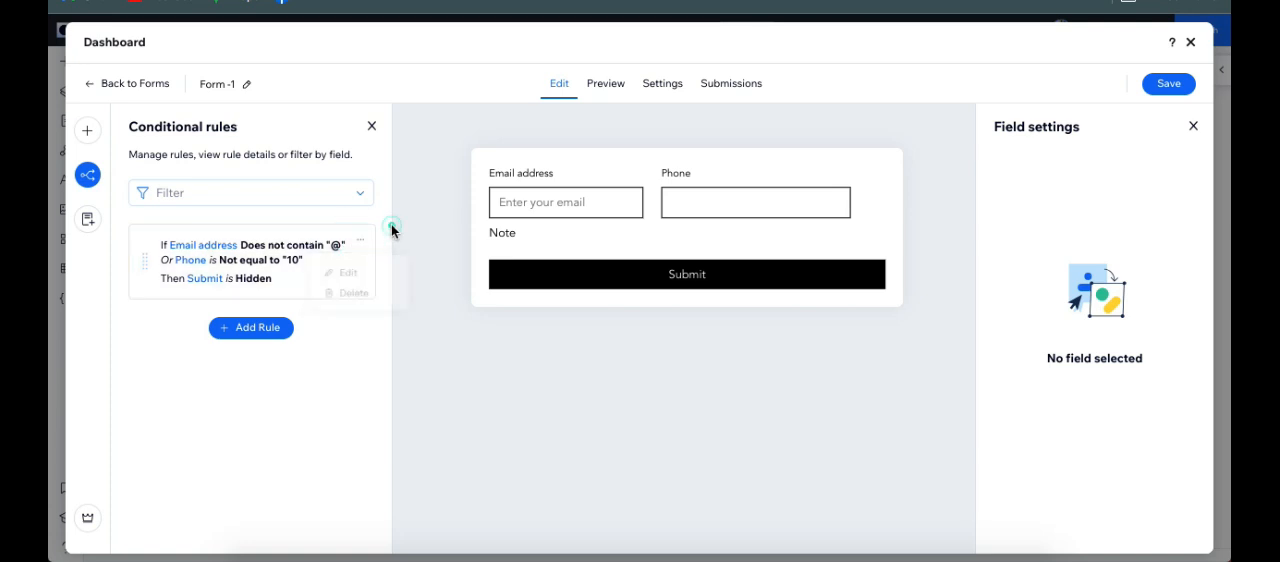
# Step: Add two more pages to the form so that it is split into three pages
pyautogui.click(88, 219)
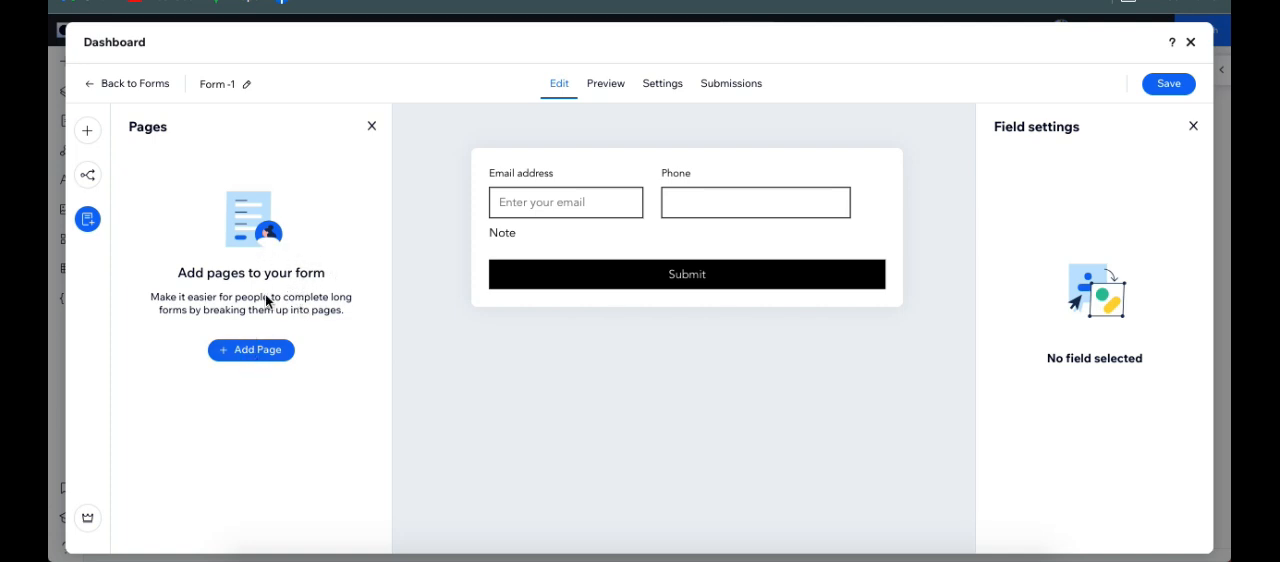
pyautogui.click(262, 352)
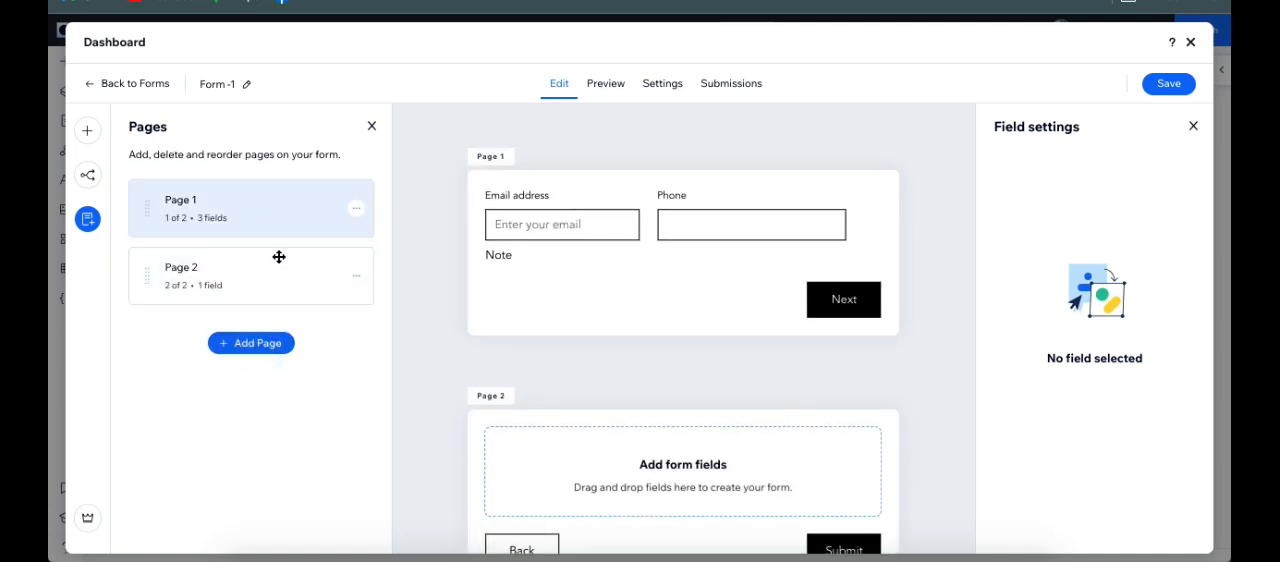
pyautogui.scroll(-1, 709, 349)
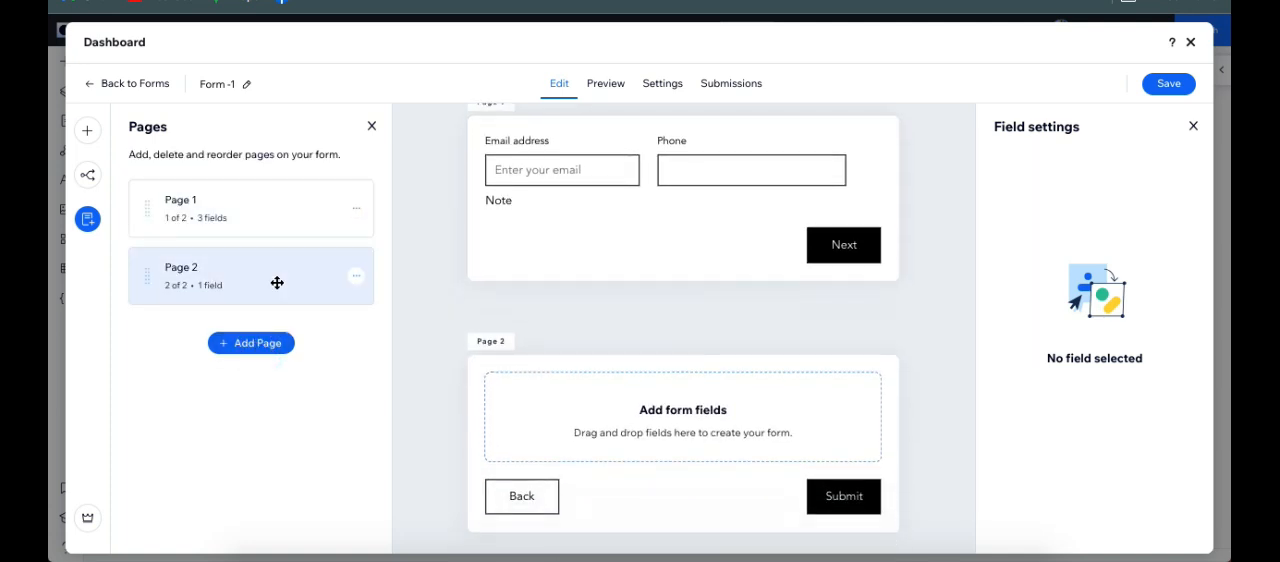
pyautogui.click(256, 355)
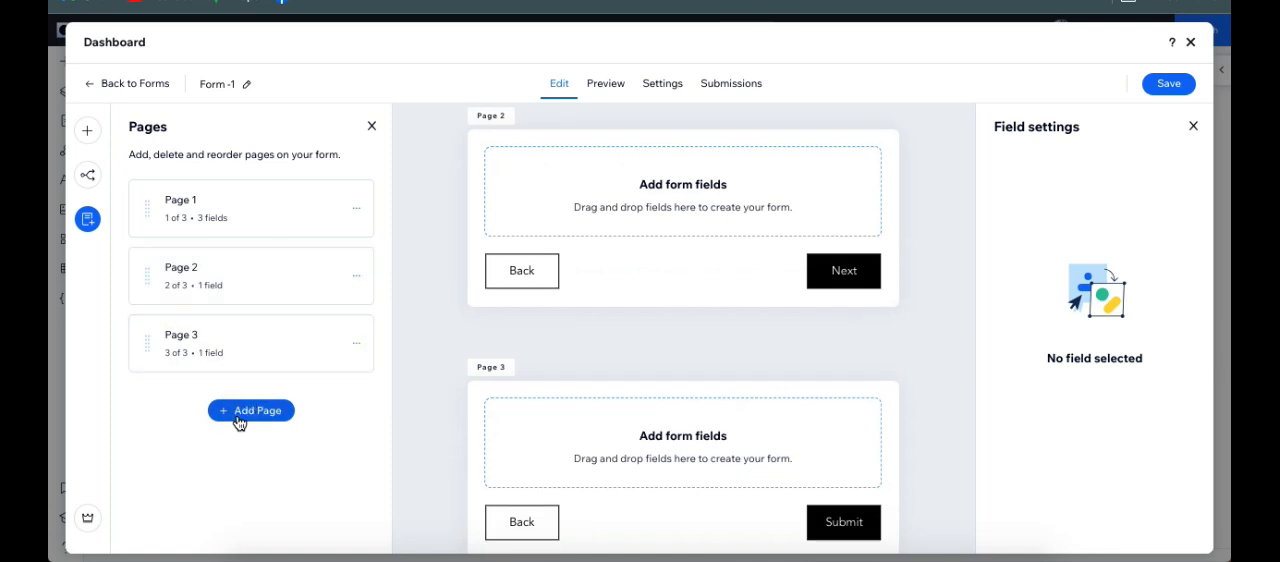
# Step: Preview the multi-page form, enter "@" as email and 10 as phone, go through its pages, and return to editing
pyautogui.click(601, 87)
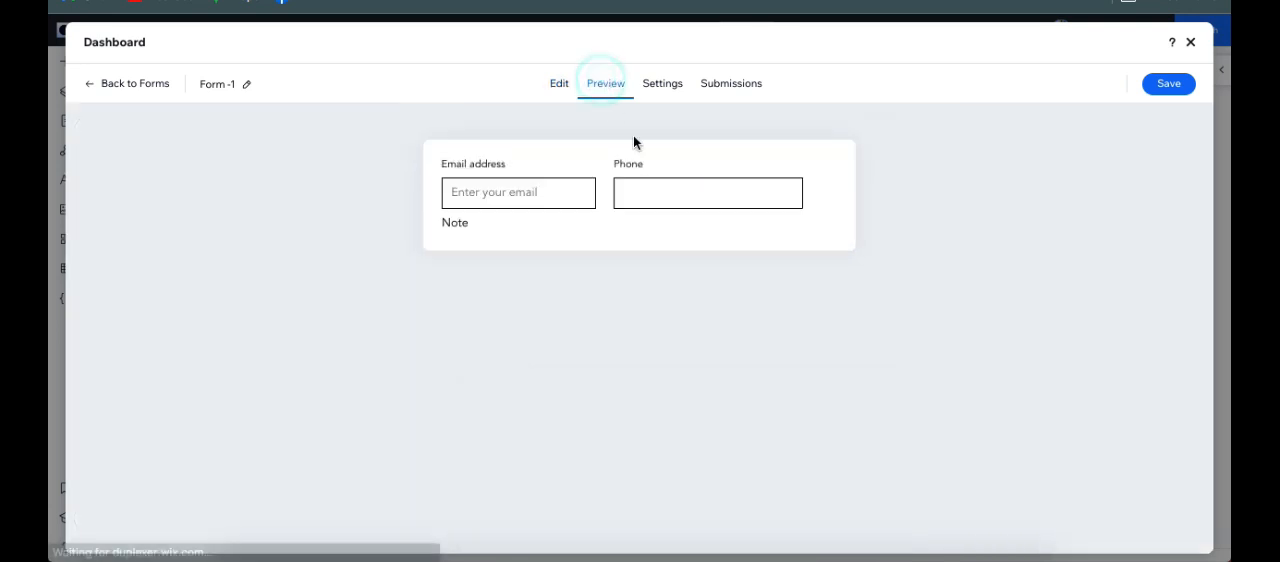
pyautogui.click(526, 191)
pyautogui.write('@')
pyautogui.click(678, 200)
pyautogui.write('10')
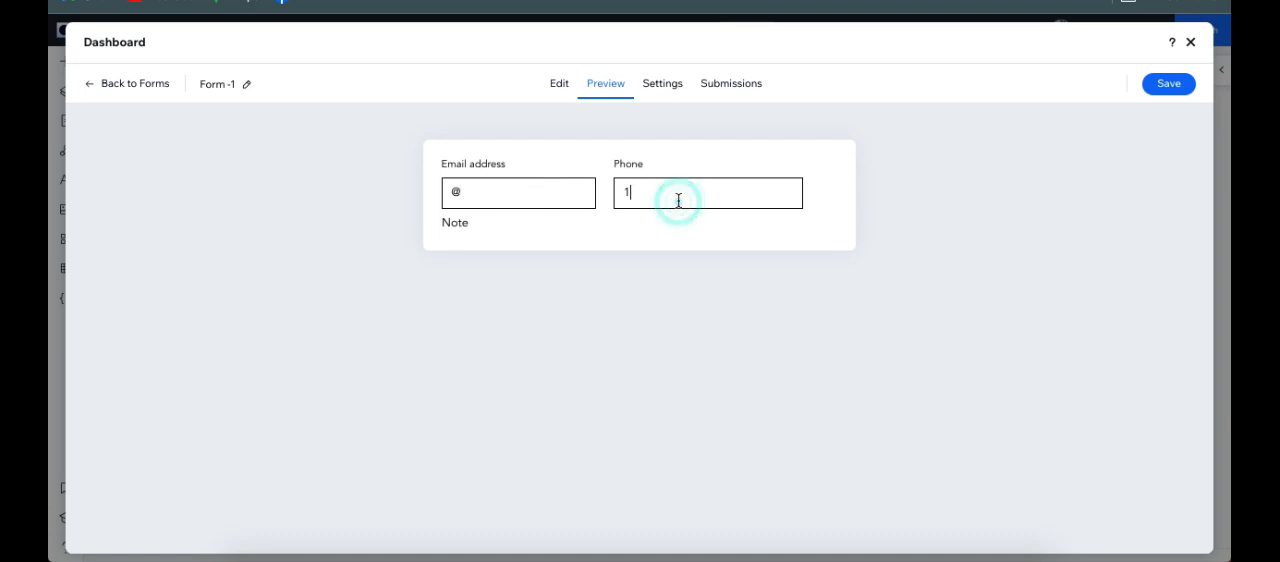
pyautogui.click(779, 266)
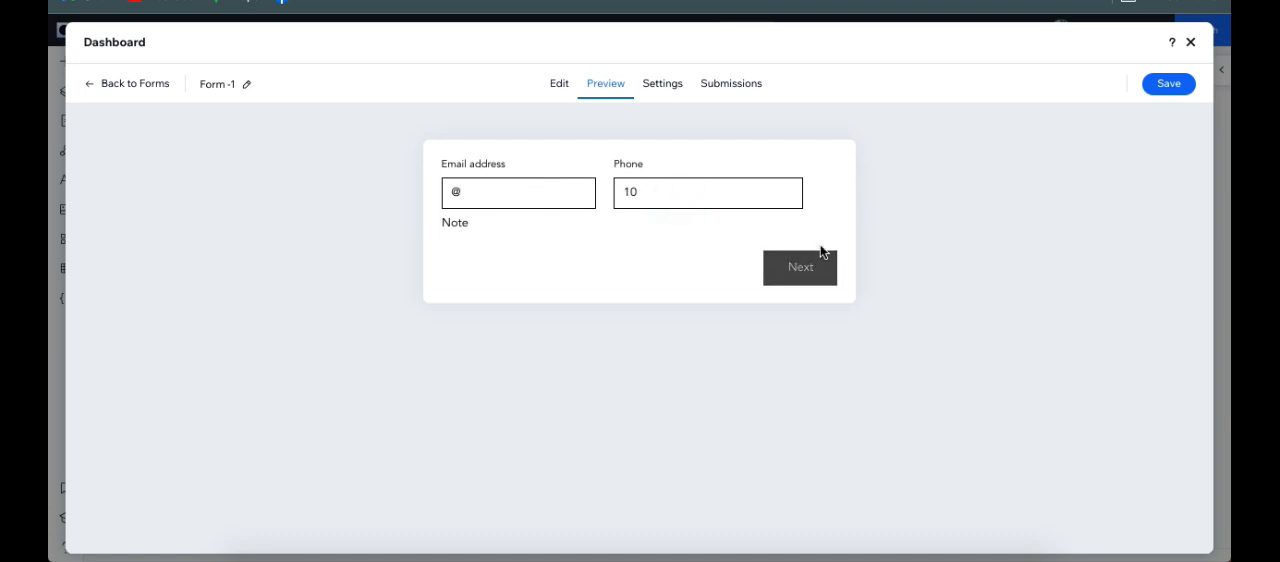
pyautogui.click(806, 272)
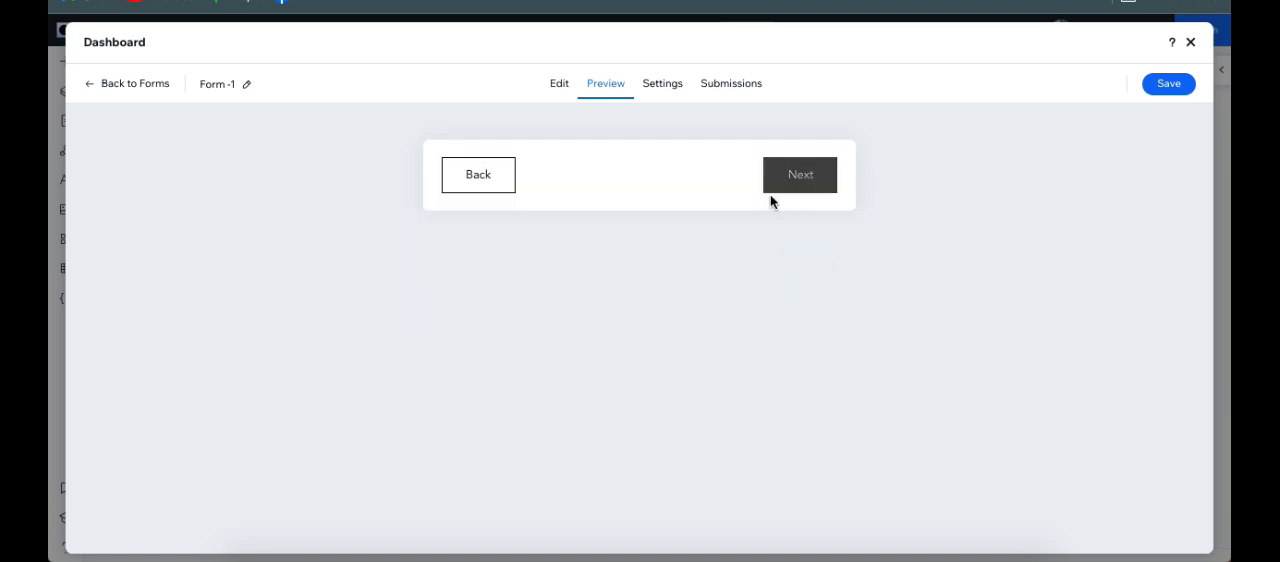
pyautogui.click(801, 186)
pyautogui.click(799, 187)
pyautogui.click(797, 189)
pyautogui.click(561, 87)
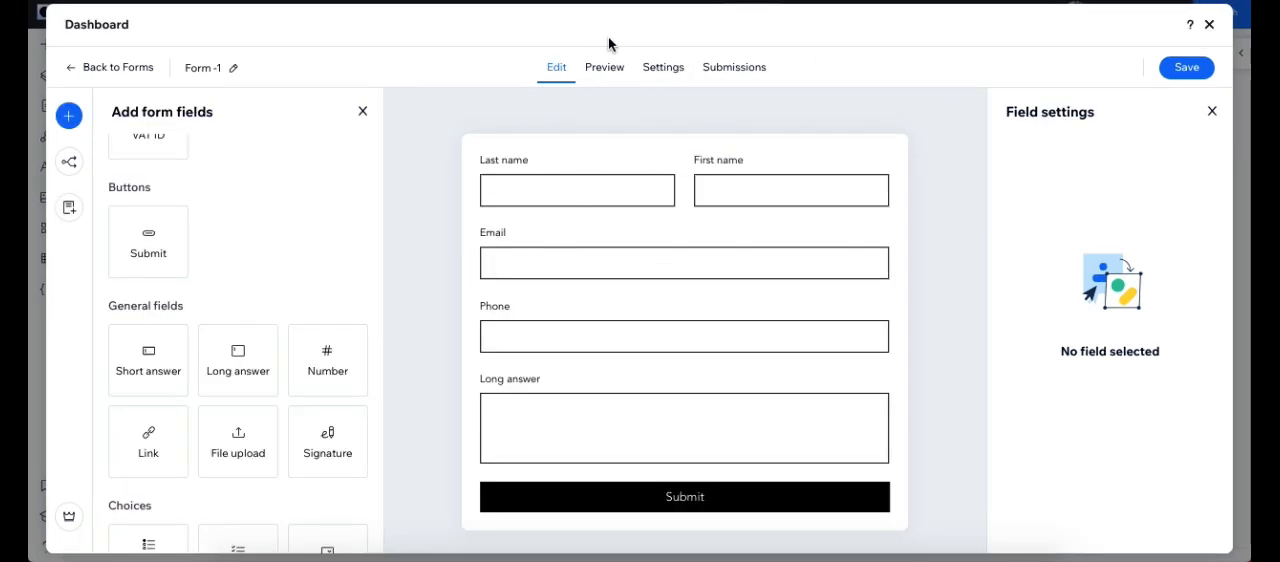
# Step: Save the form, open the settings of the form placed on the page, and look through its layout, design and management options
pyautogui.click(1180, 75)
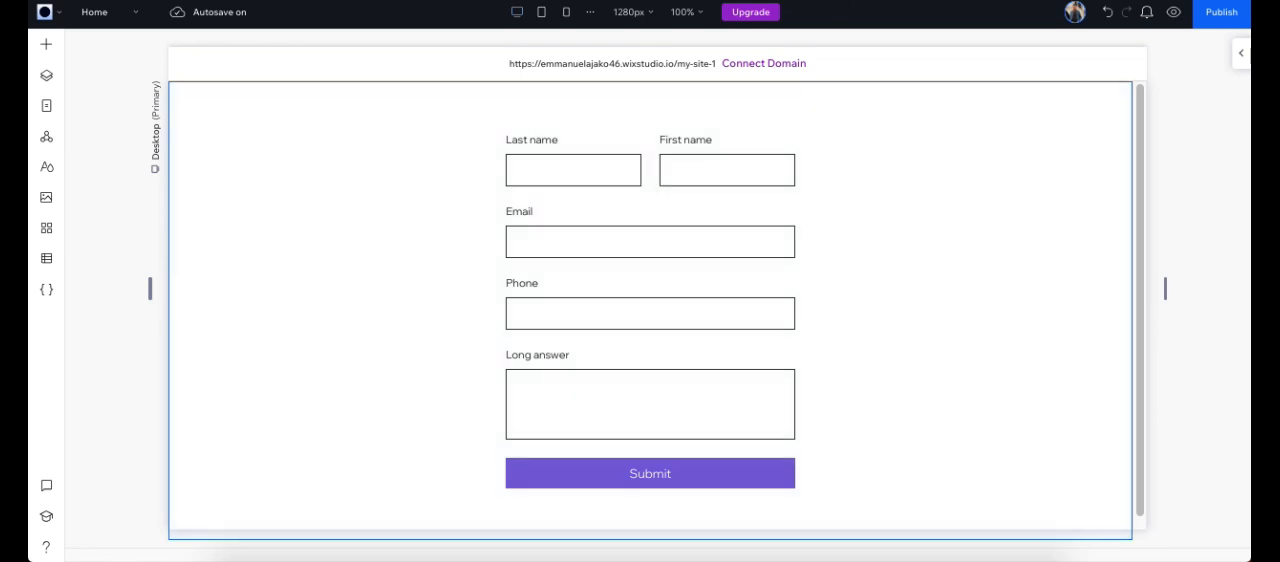
pyautogui.click(728, 157)
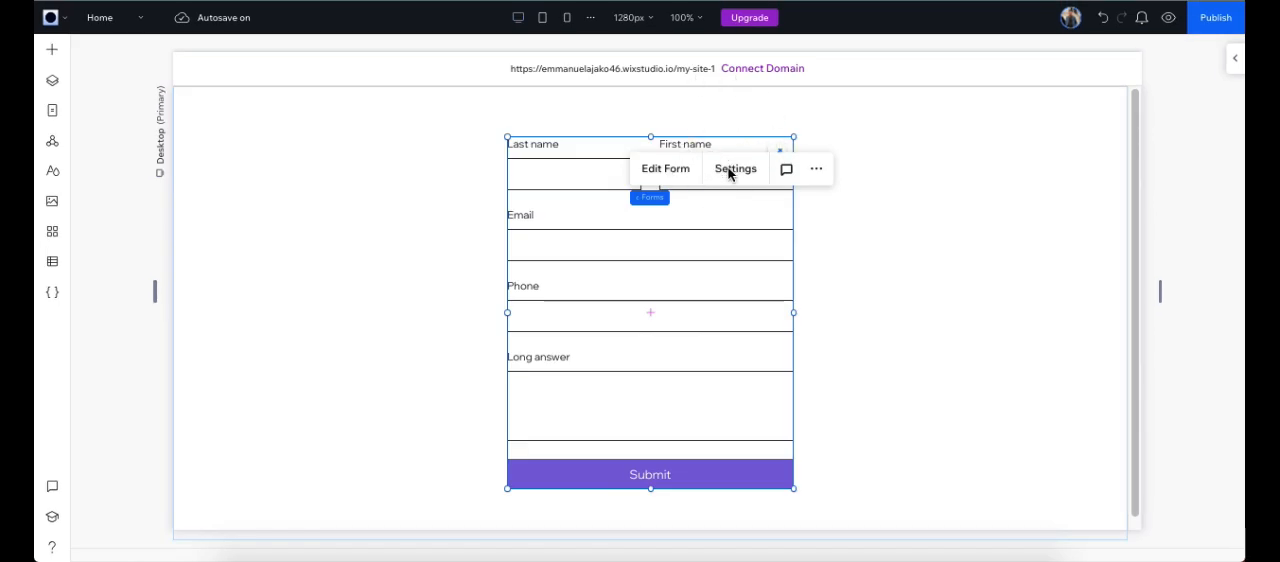
pyautogui.click(729, 172)
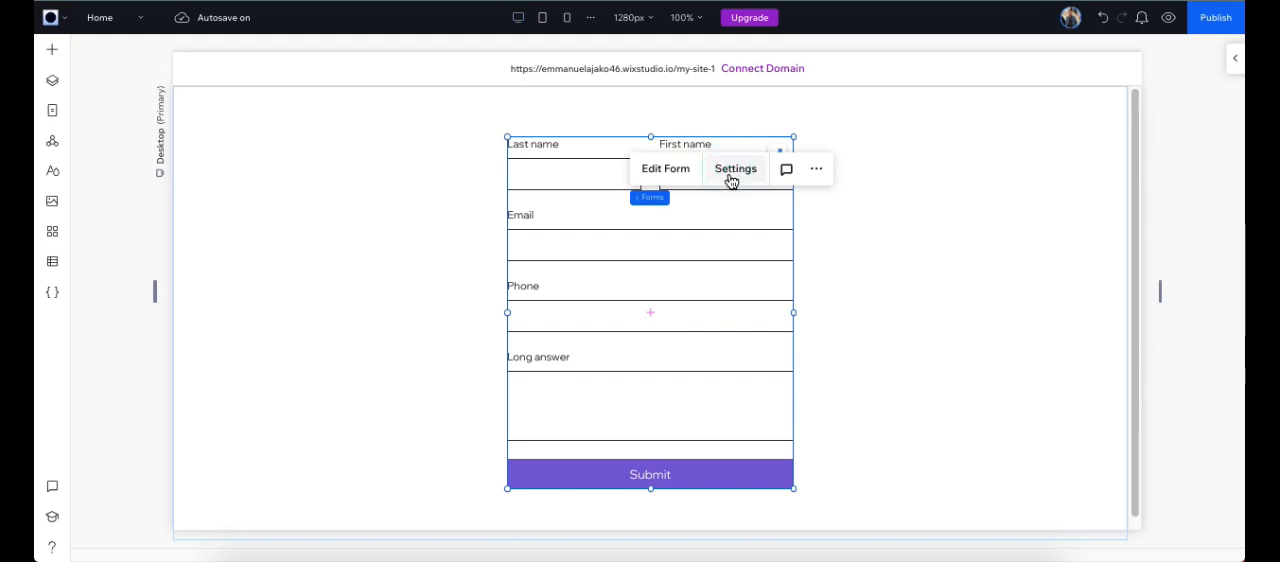
pyautogui.click(731, 176)
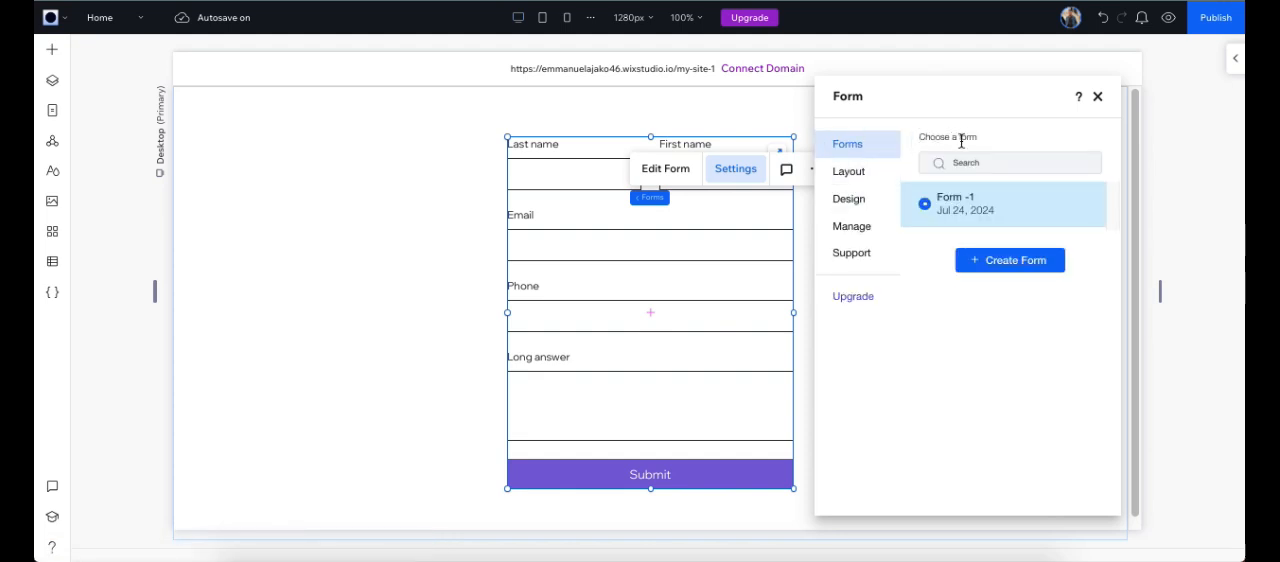
pyautogui.click(872, 174)
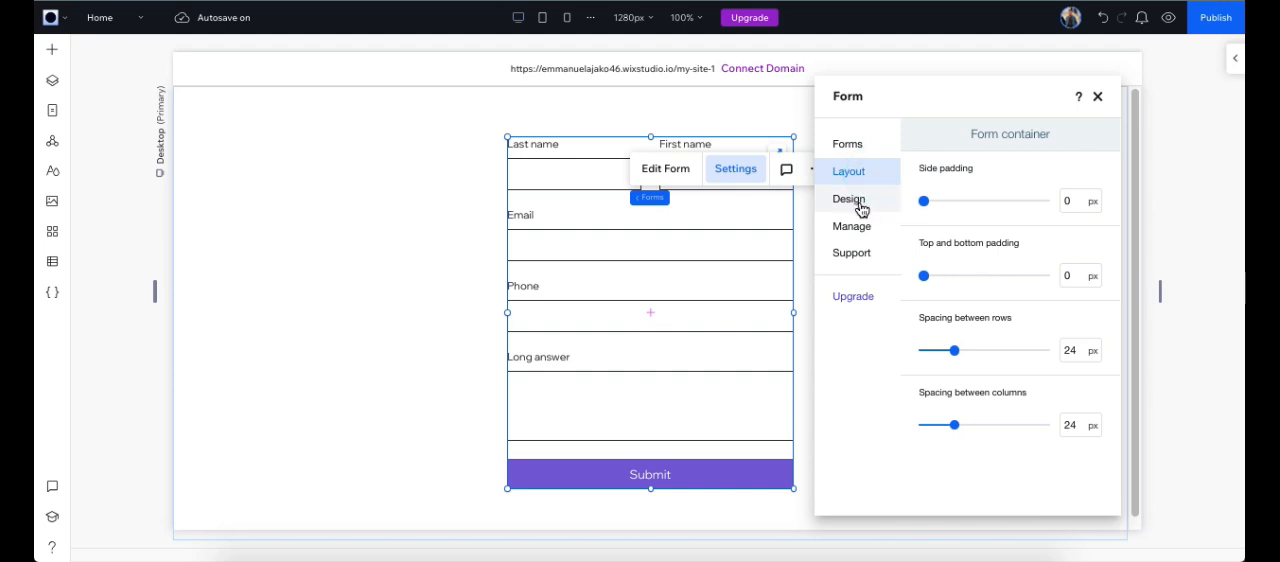
pyautogui.click(860, 206)
pyautogui.click(877, 236)
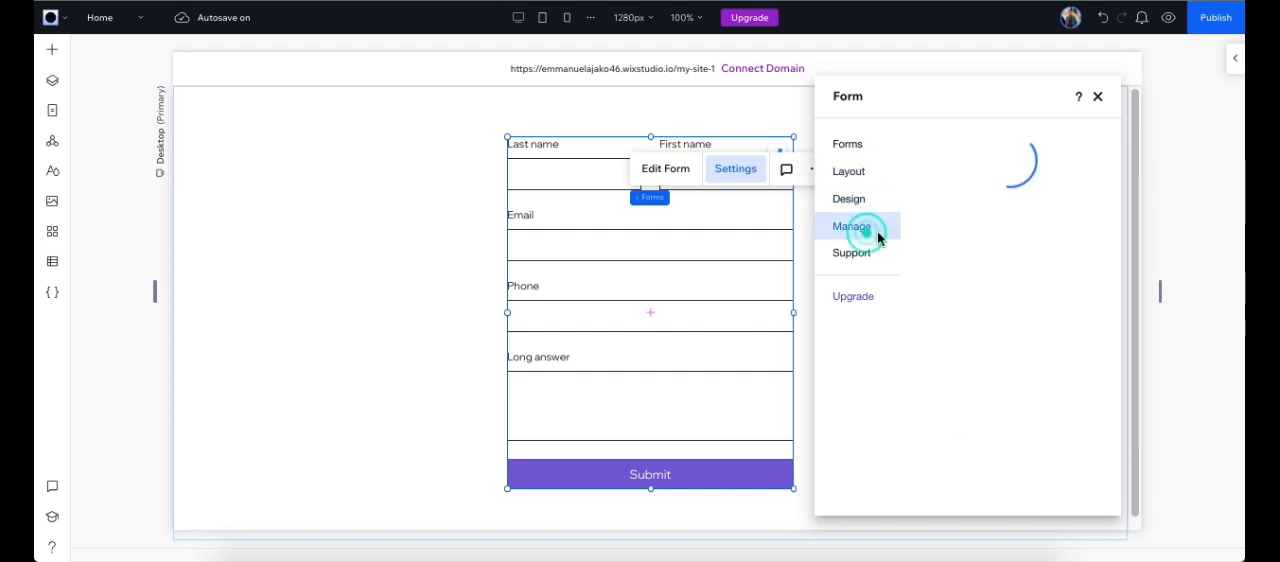
# Step: Set the form container's side padding to 9 px and its spacing between rows to 20 px
pyautogui.click(860, 178)
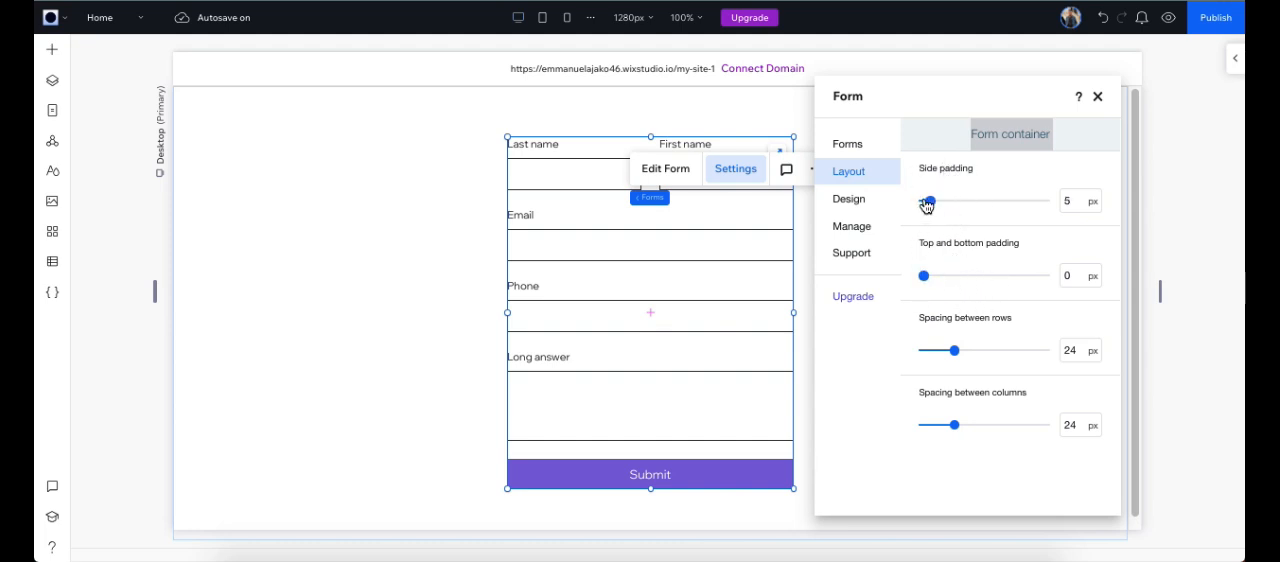
pyautogui.moveTo(927, 204); pyautogui.dragTo(989, 205)
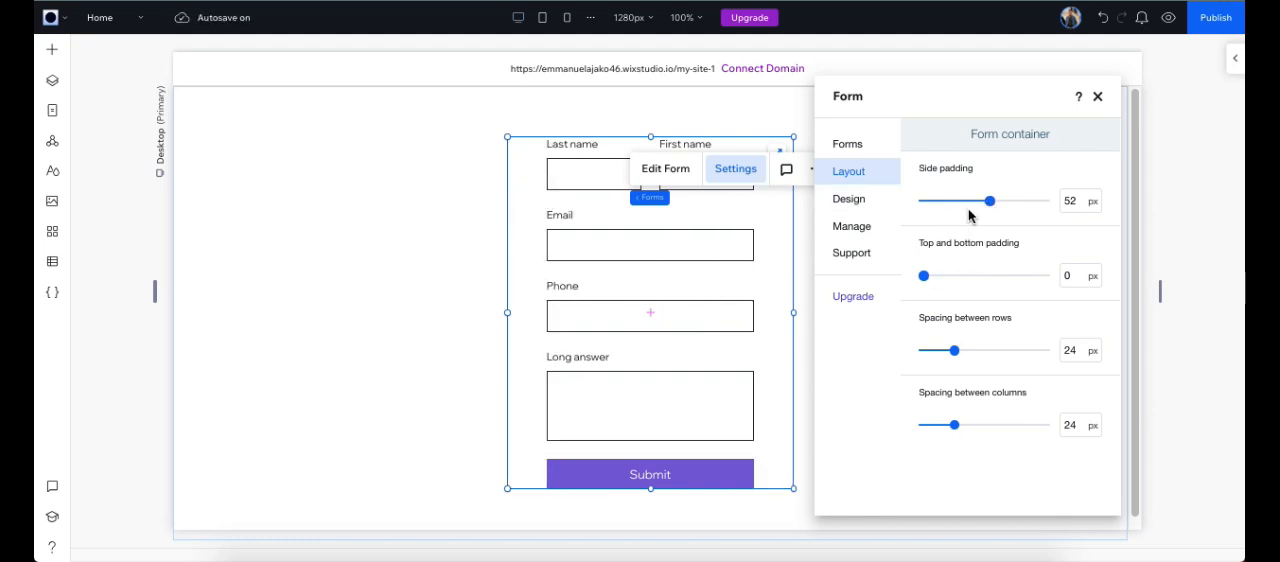
pyautogui.moveTo(988, 201); pyautogui.dragTo(931, 203)
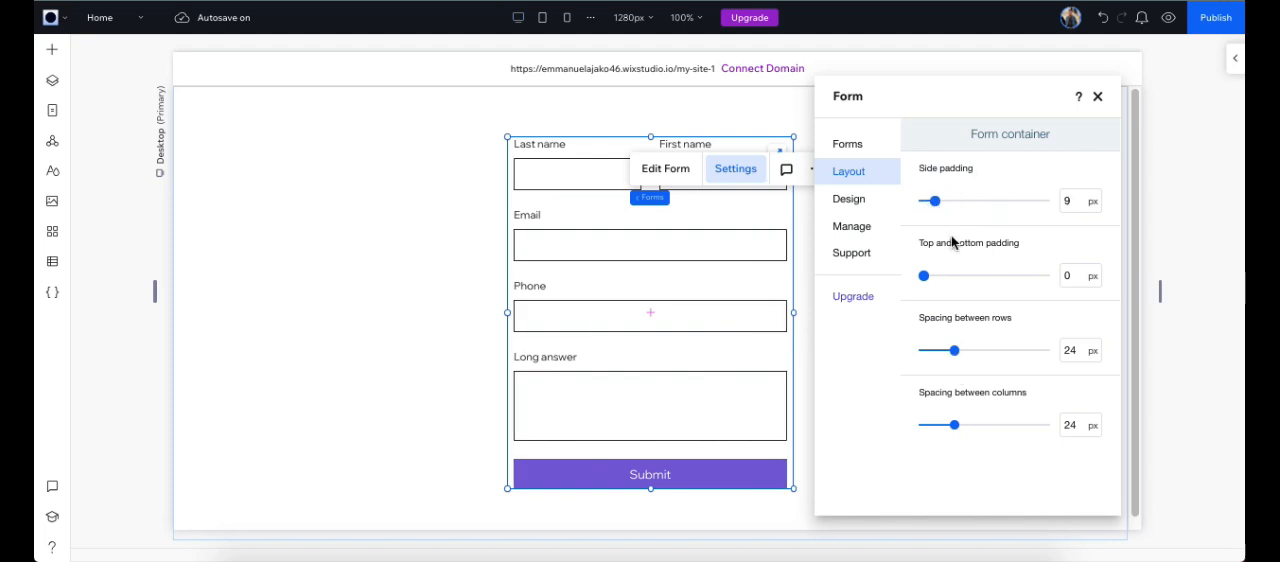
pyautogui.moveTo(954, 351); pyautogui.dragTo(987, 352)
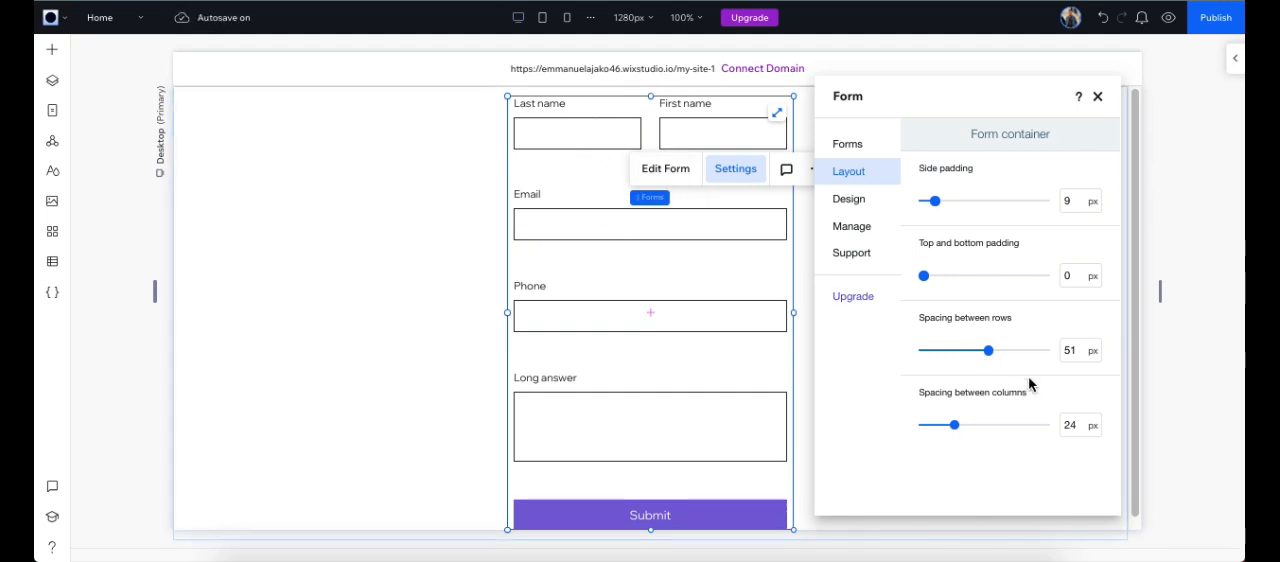
pyautogui.moveTo(984, 352); pyautogui.dragTo(947, 351)
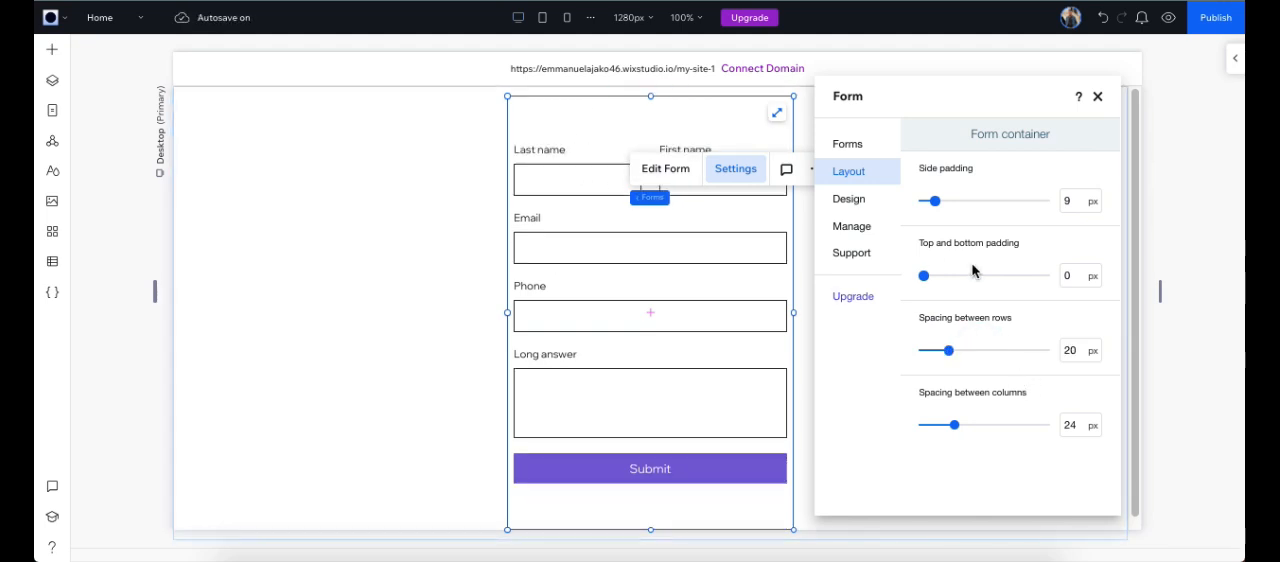
# Step: Try a dark indigo #26117C fill and an orange border color on the form background, and reset it to the original design
pyautogui.click(866, 205)
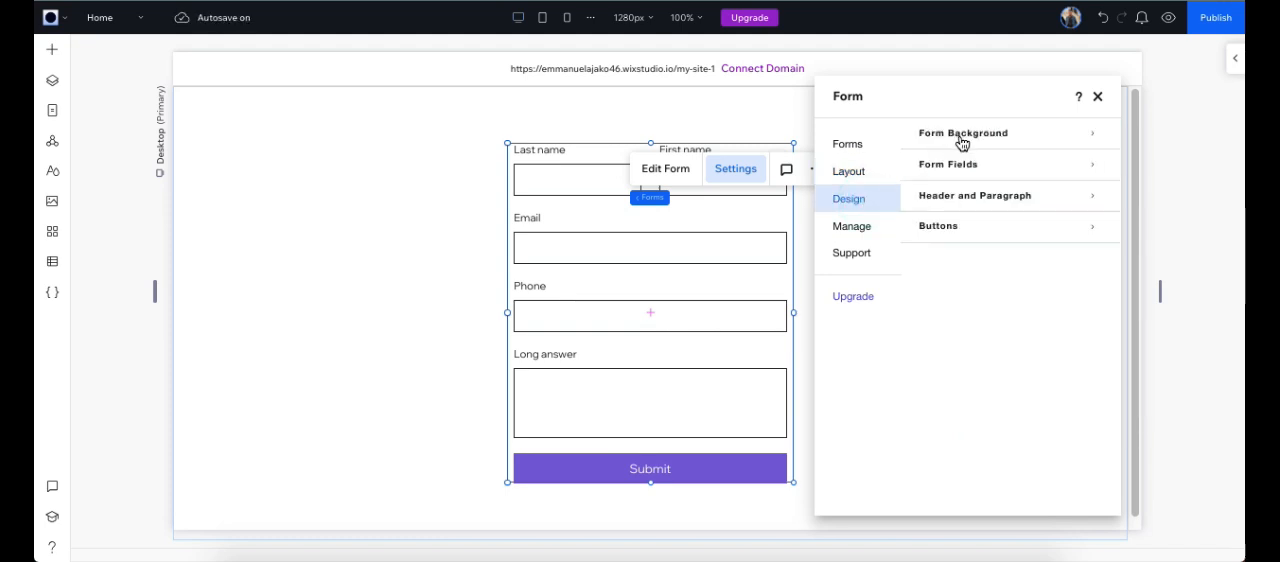
pyautogui.click(992, 140)
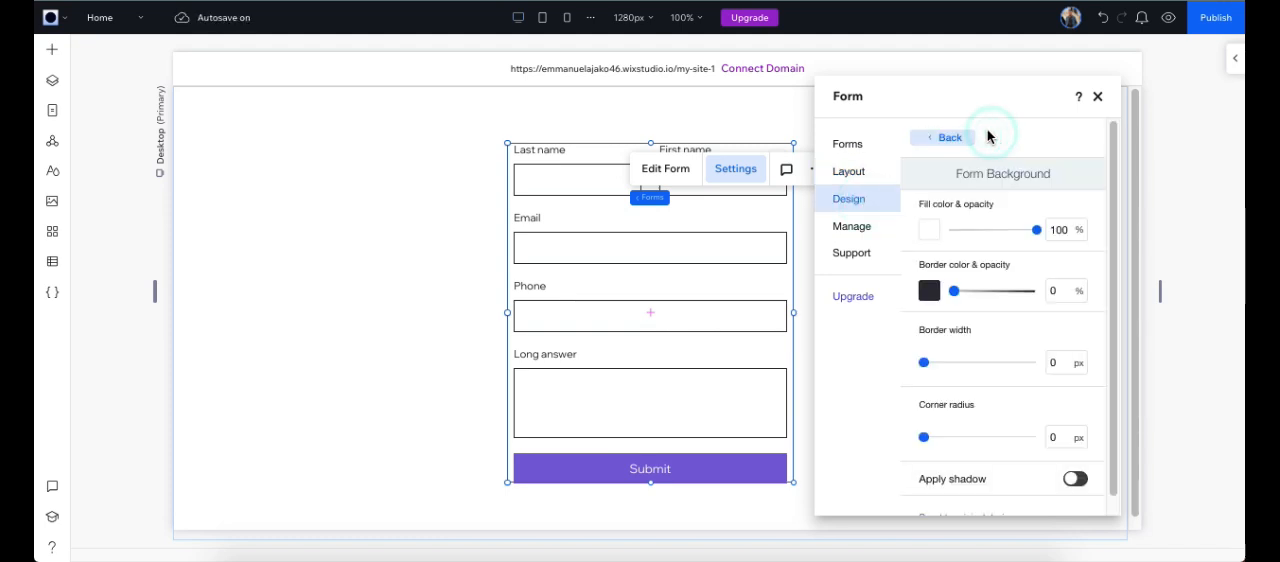
pyautogui.click(930, 231)
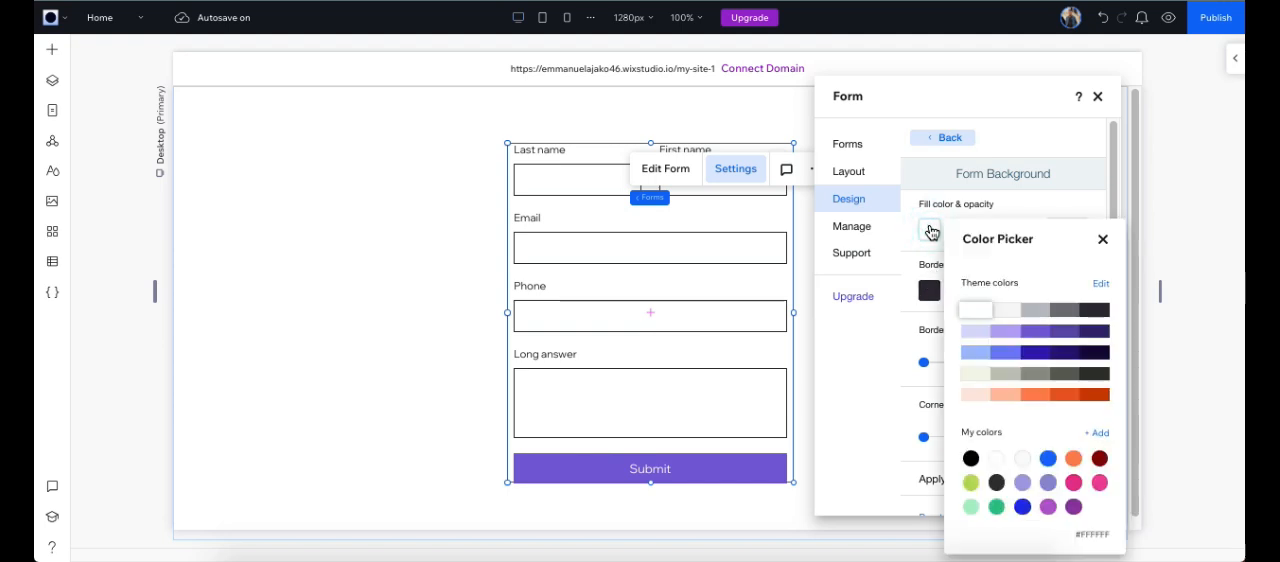
pyautogui.click(1068, 358)
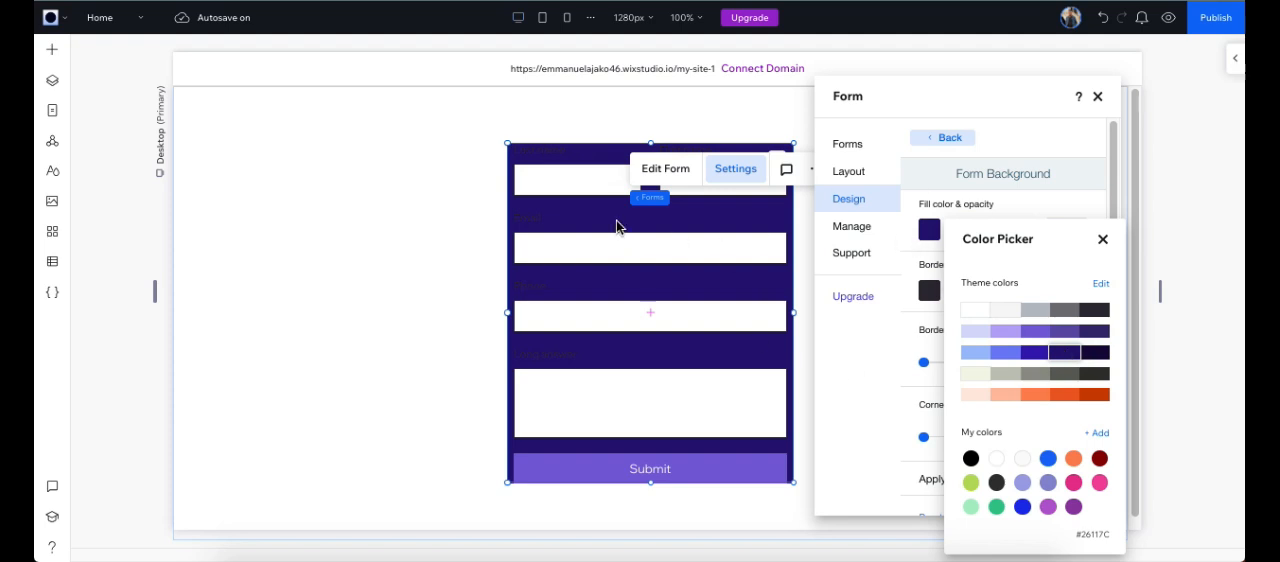
pyautogui.click(1104, 242)
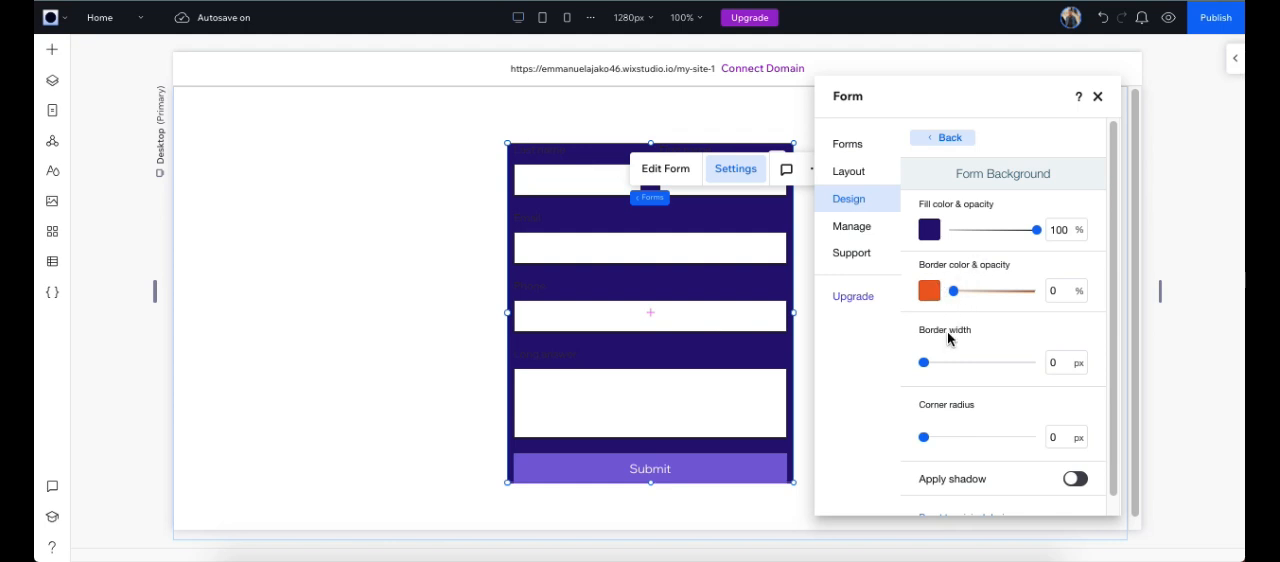
pyautogui.scroll(-1, 948, 413)
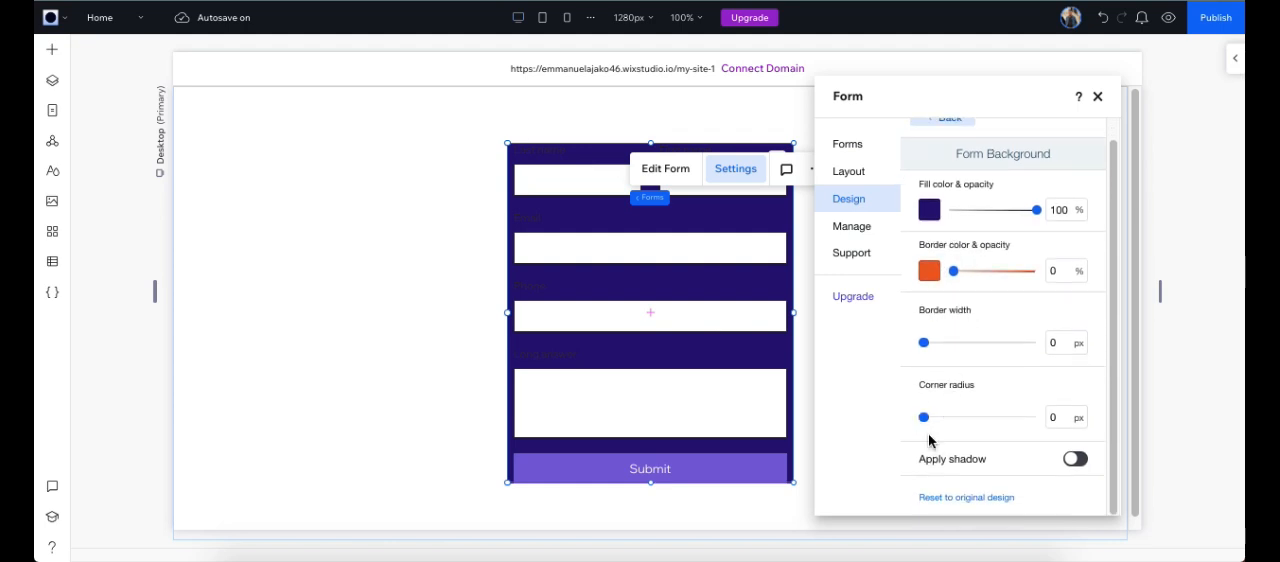
pyautogui.click(964, 498)
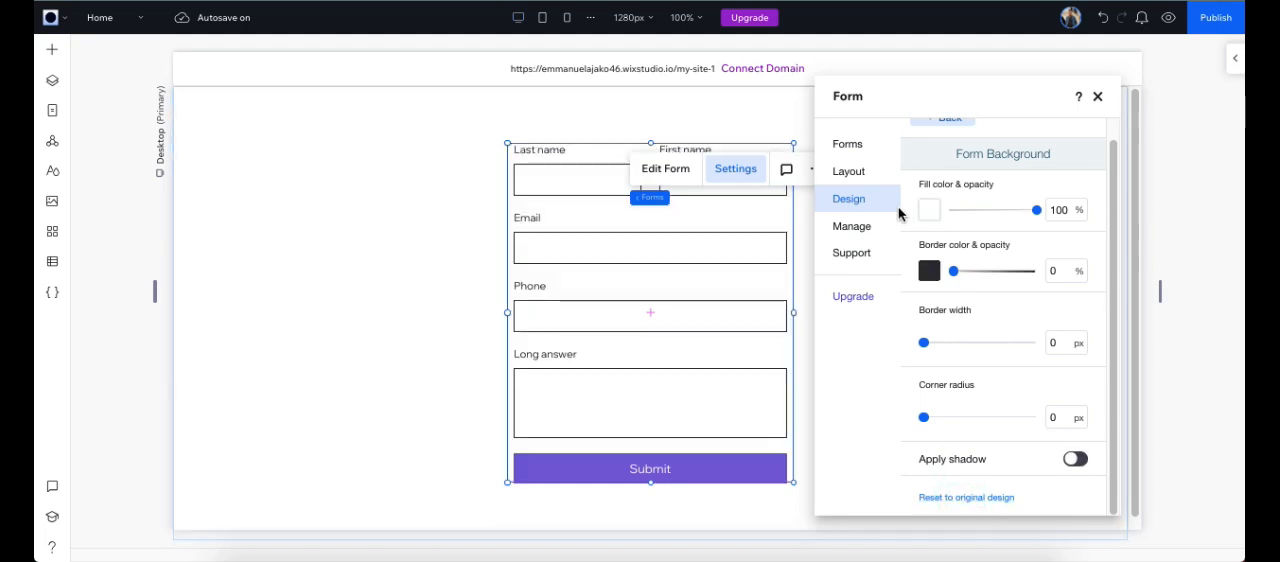
# Step: Set the fill color of the form fields in their regular state to the dark theme color #2F2B36
pyautogui.scroll(1, 955, 163)
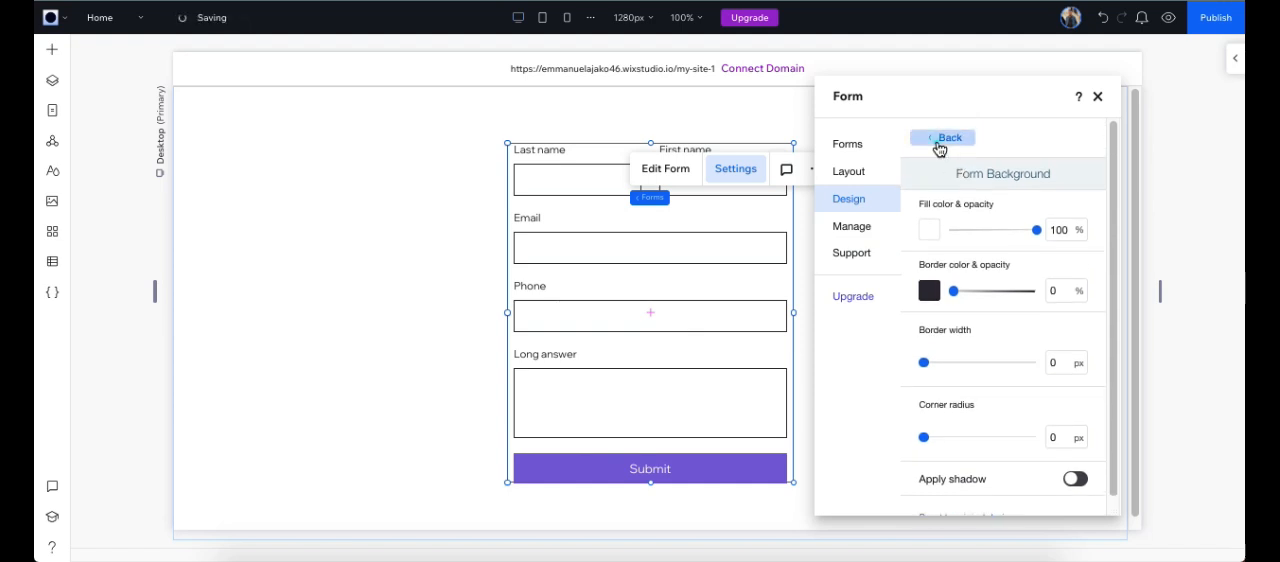
pyautogui.click(943, 145)
pyautogui.click(979, 168)
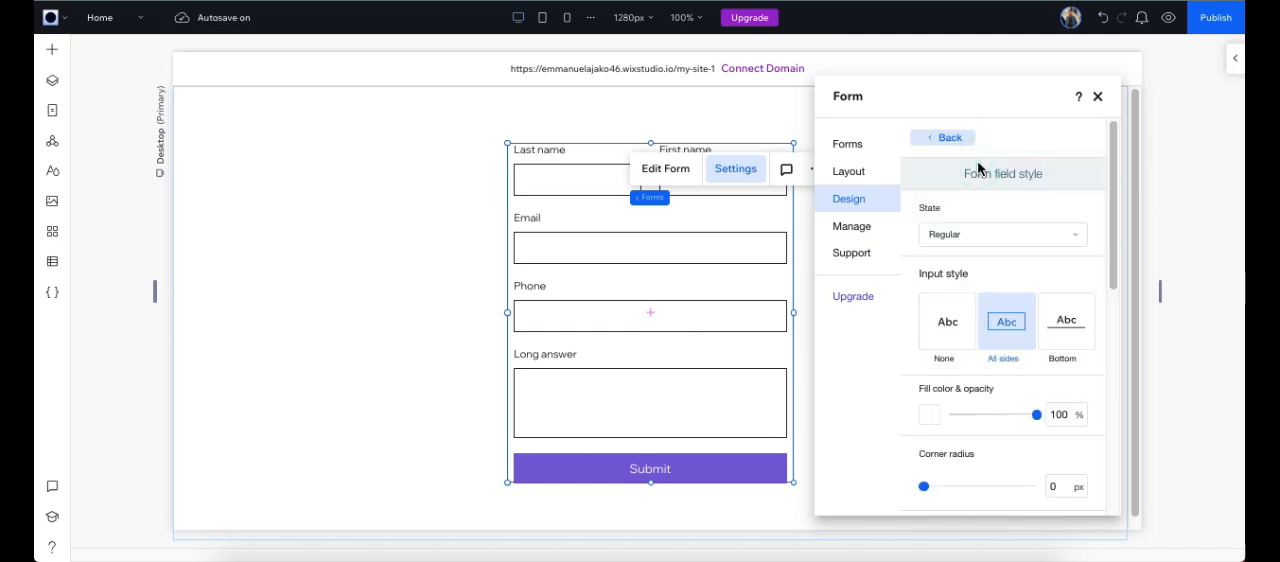
pyautogui.scroll(-1, 963, 323)
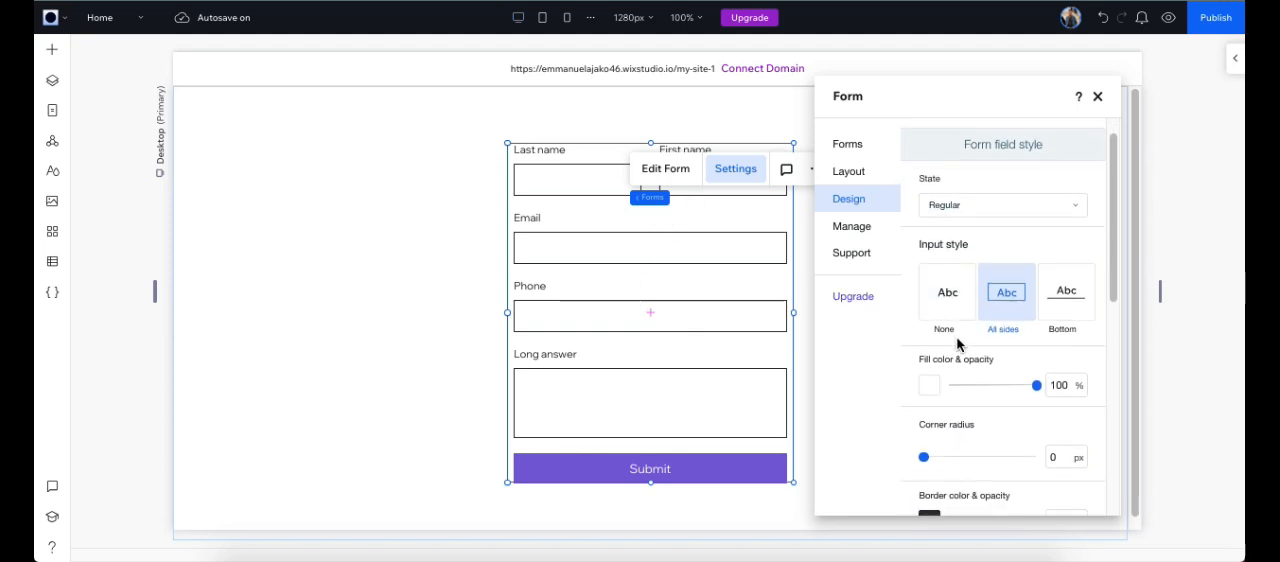
pyautogui.scroll(-1, 925, 360)
pyautogui.click(930, 367)
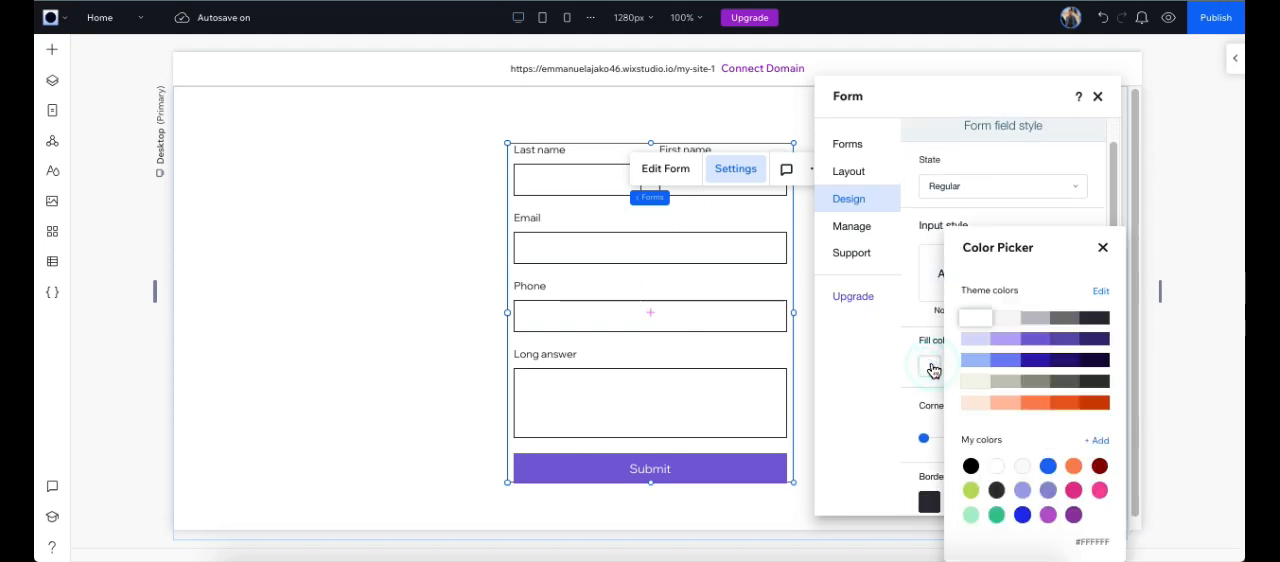
pyautogui.click(1106, 322)
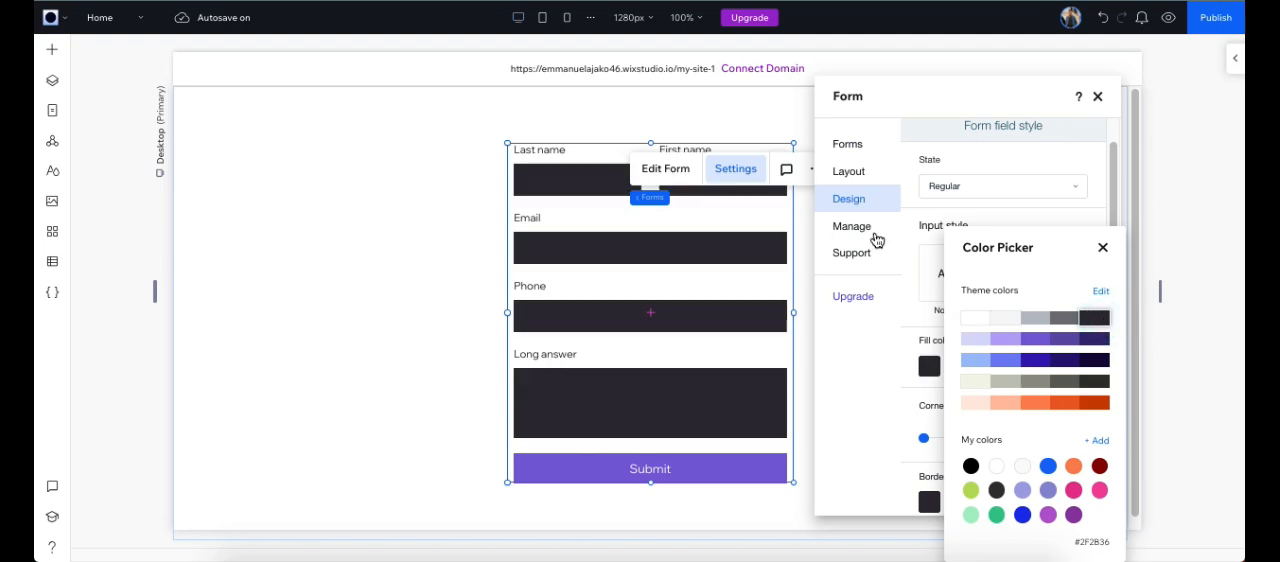
pyautogui.click(1103, 247)
pyautogui.scroll(1, 1022, 314)
pyautogui.scroll(-2, 1022, 314)
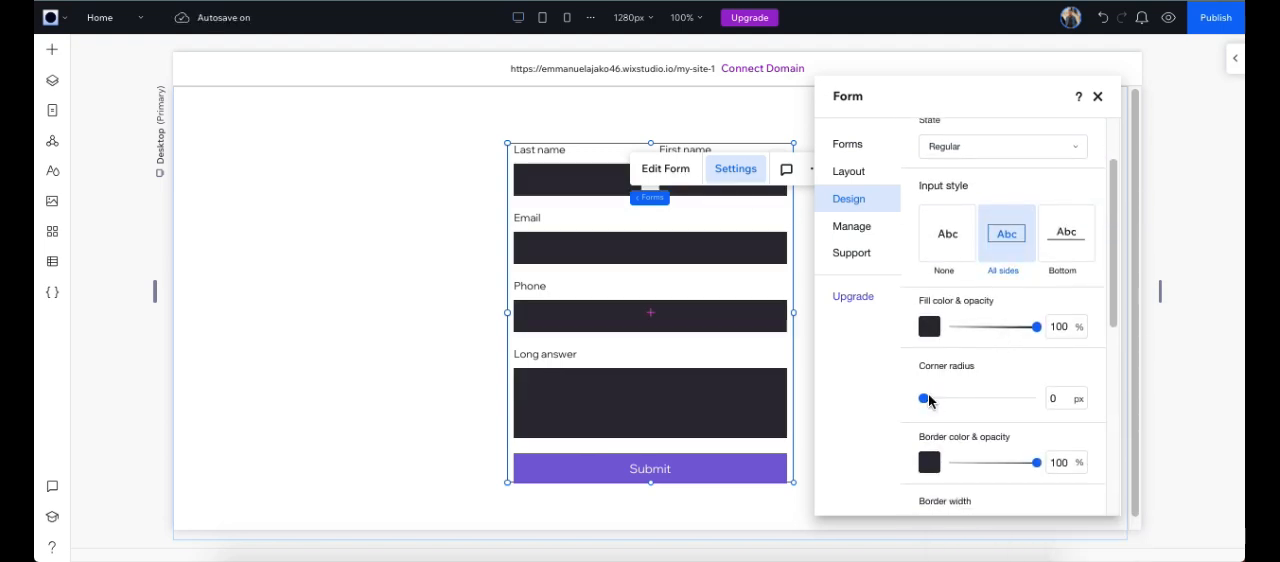
# Step: Set the corner radius of the form fields to 50 px and look through the border and field text options
pyautogui.click(928, 400)
pyautogui.moveTo(924, 398); pyautogui.dragTo(980, 404)
pyautogui.scroll(-2, 980, 387)
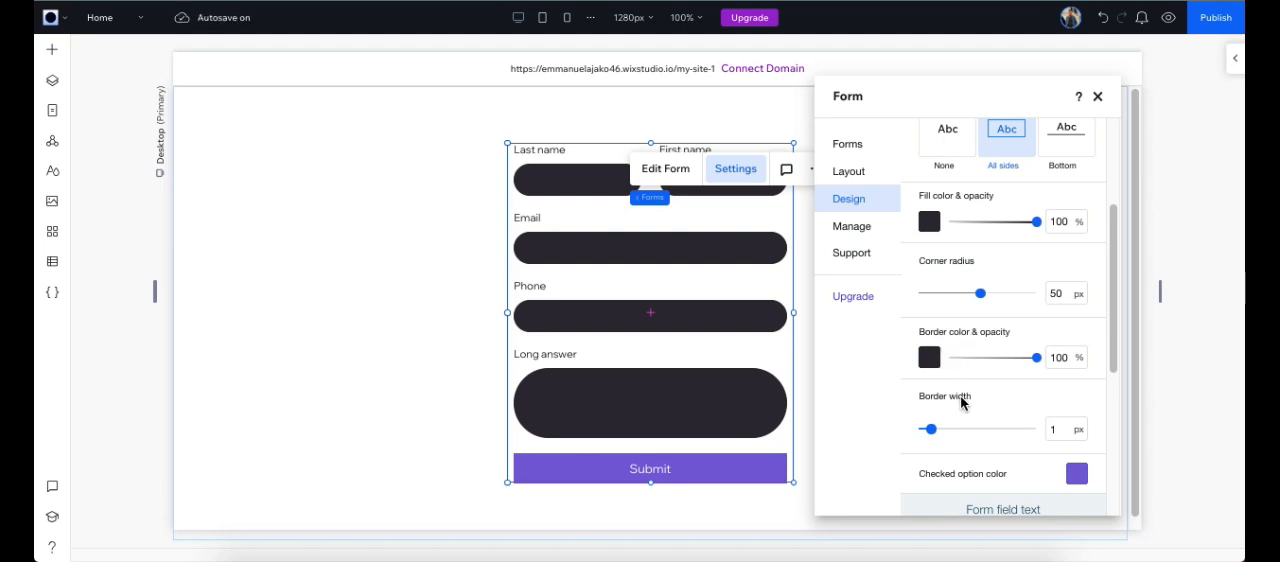
pyautogui.scroll(-2, 958, 410)
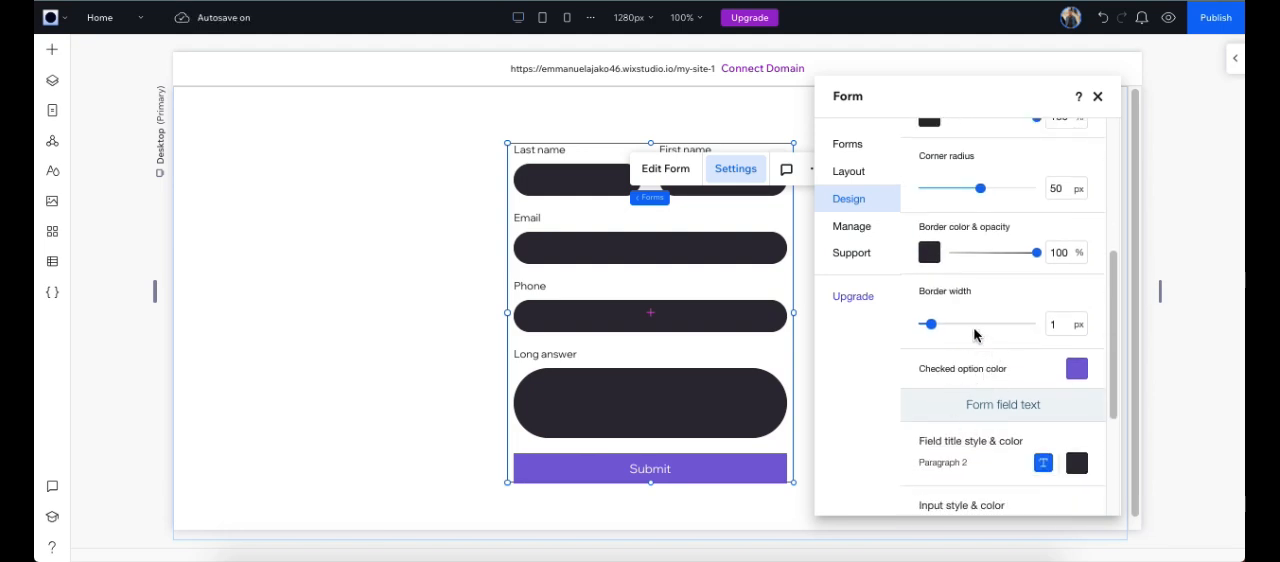
pyautogui.scroll(-2, 1005, 330)
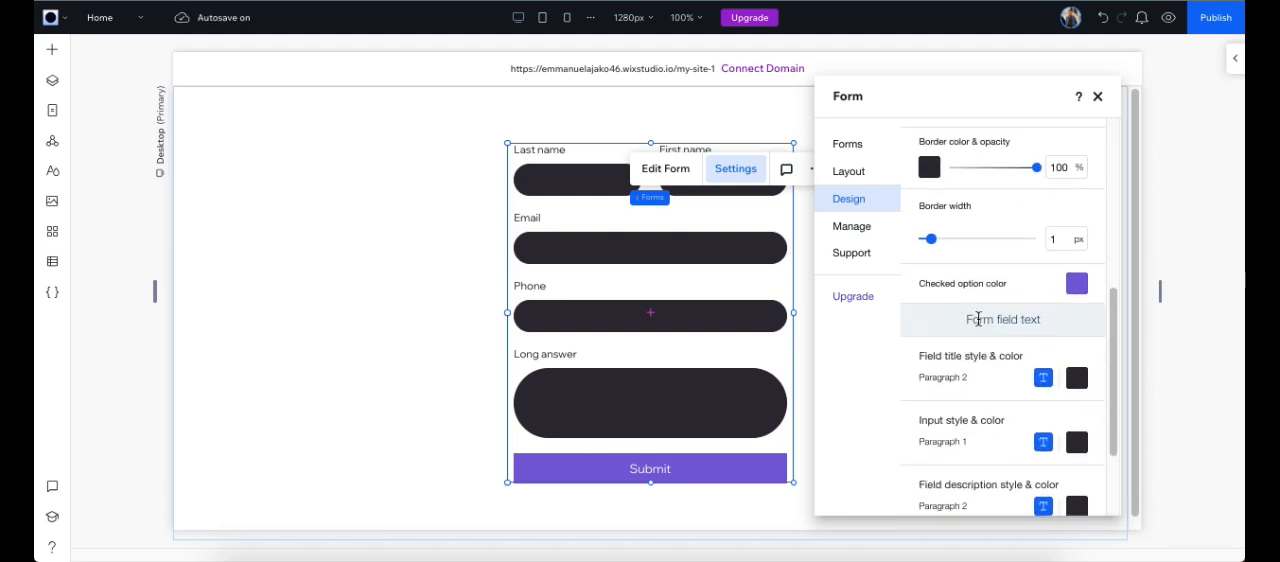
pyautogui.moveTo(959, 322); pyautogui.dragTo(1048, 323)
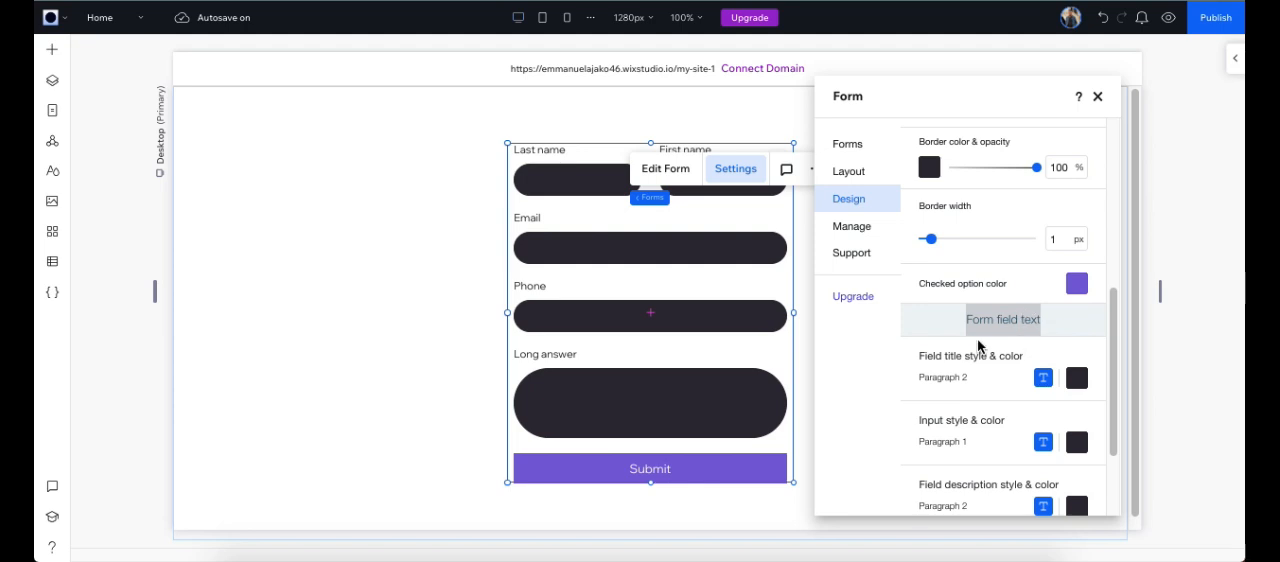
# Step: Set the form's field title, input and field description text colors to white #FFFFFF
pyautogui.scroll(-1, 985, 365)
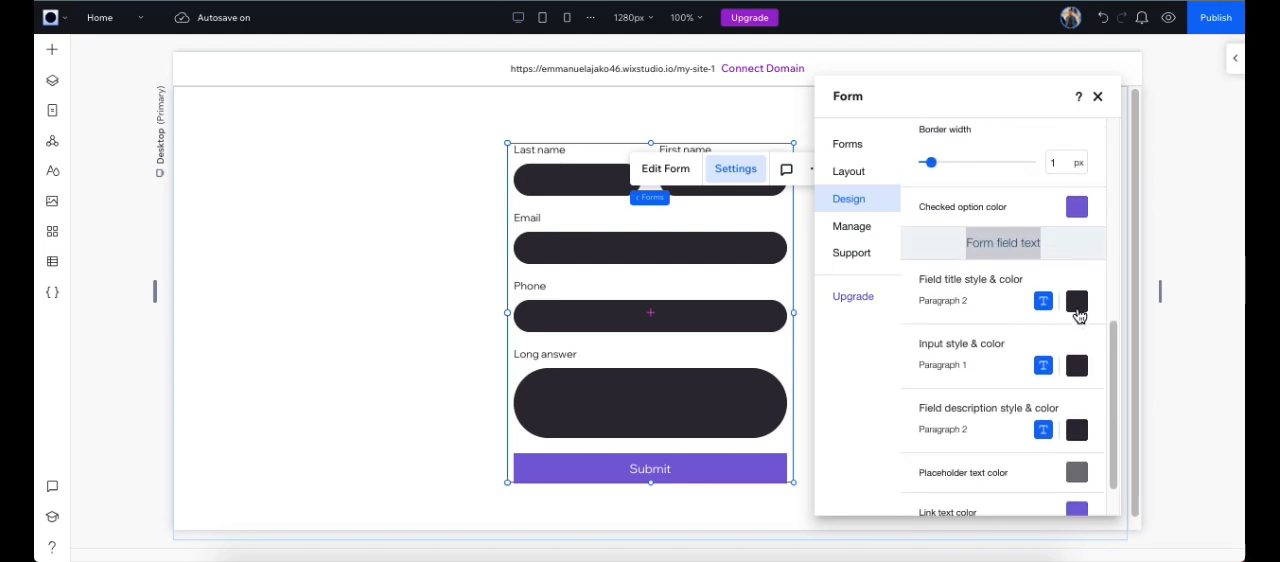
pyautogui.click(1077, 302)
pyautogui.click(1095, 318)
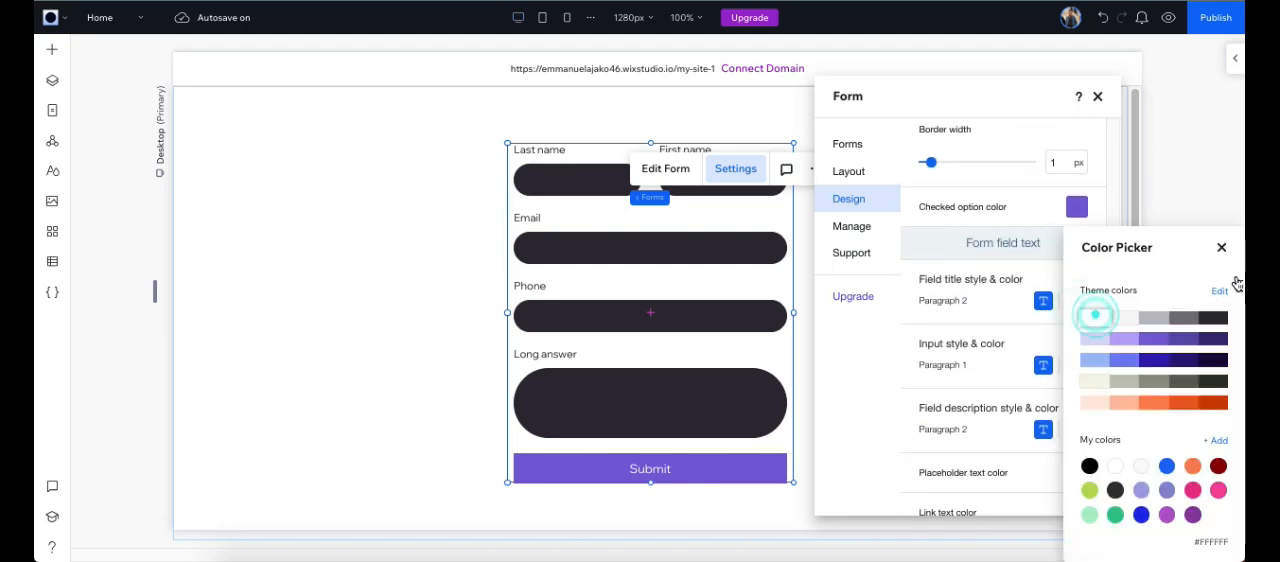
pyautogui.click(1222, 248)
pyautogui.click(1077, 365)
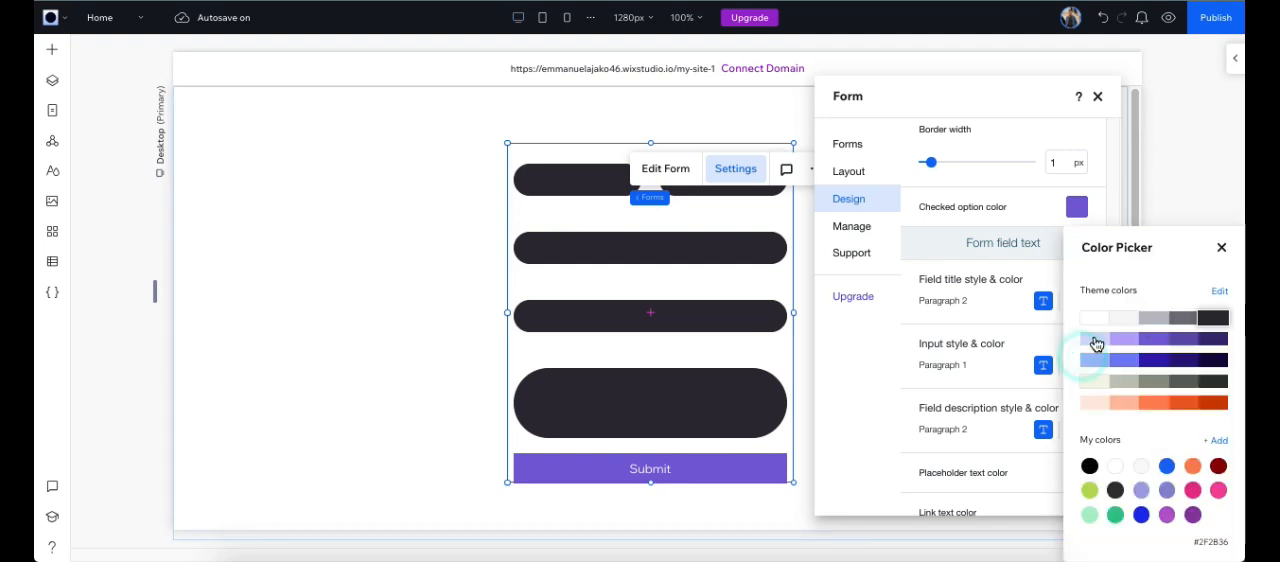
pyautogui.click(1100, 320)
pyautogui.click(1221, 248)
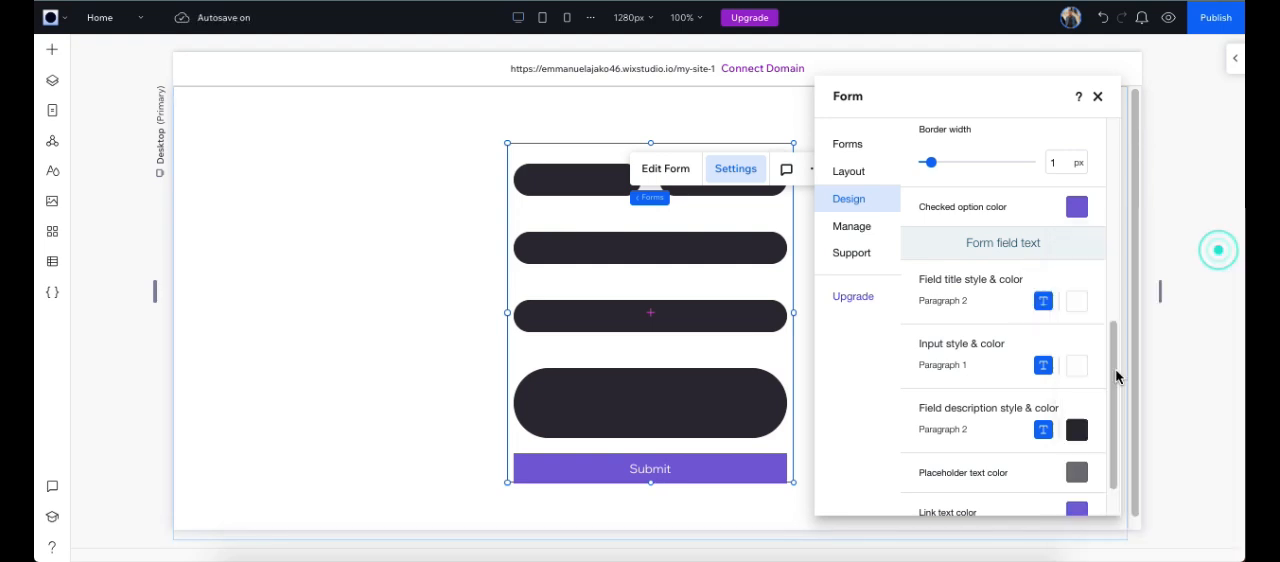
pyautogui.click(1077, 429)
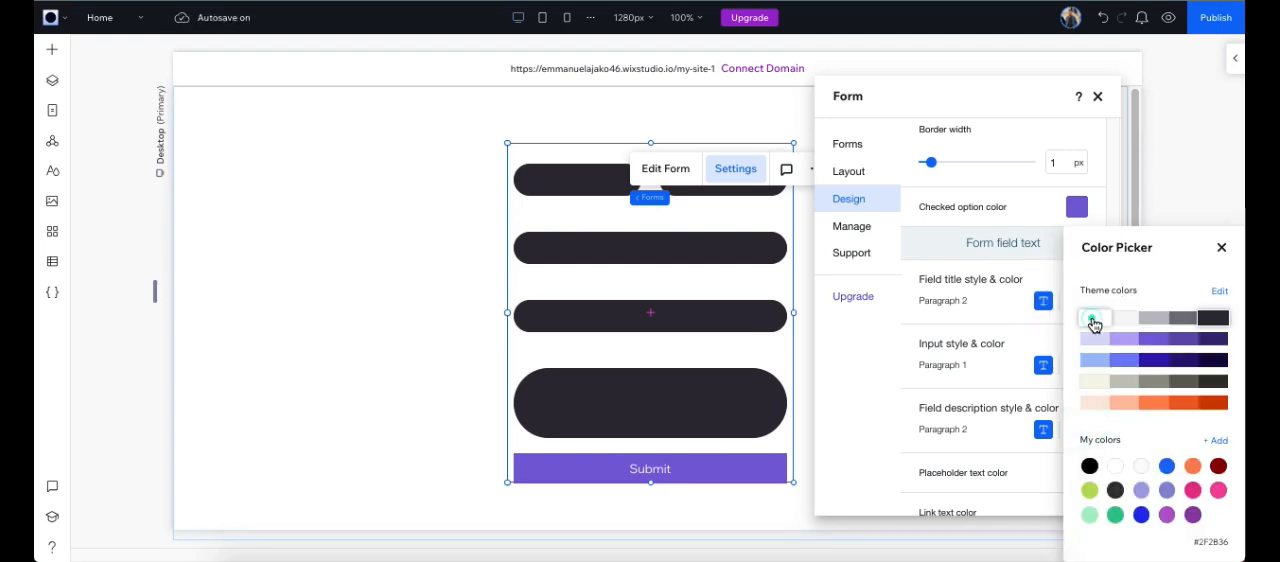
pyautogui.click(1095, 318)
pyautogui.click(1222, 248)
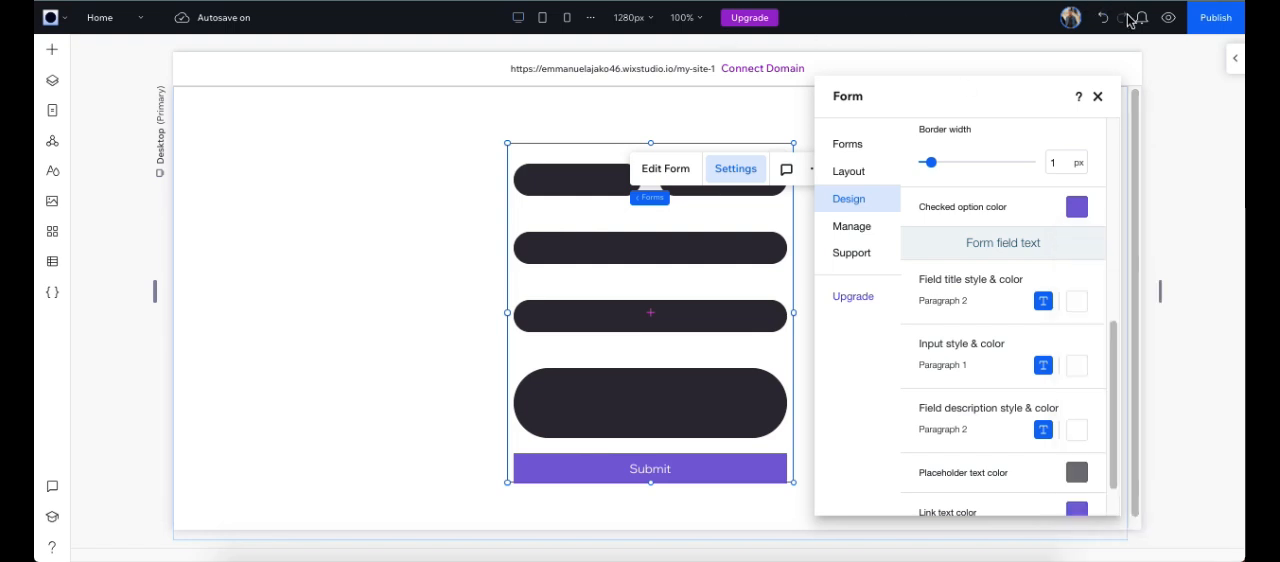
# Step: Preview the site, enter the sample text "mmnamanna" in the form's last name field, and return to editing
pyautogui.click(1166, 20)
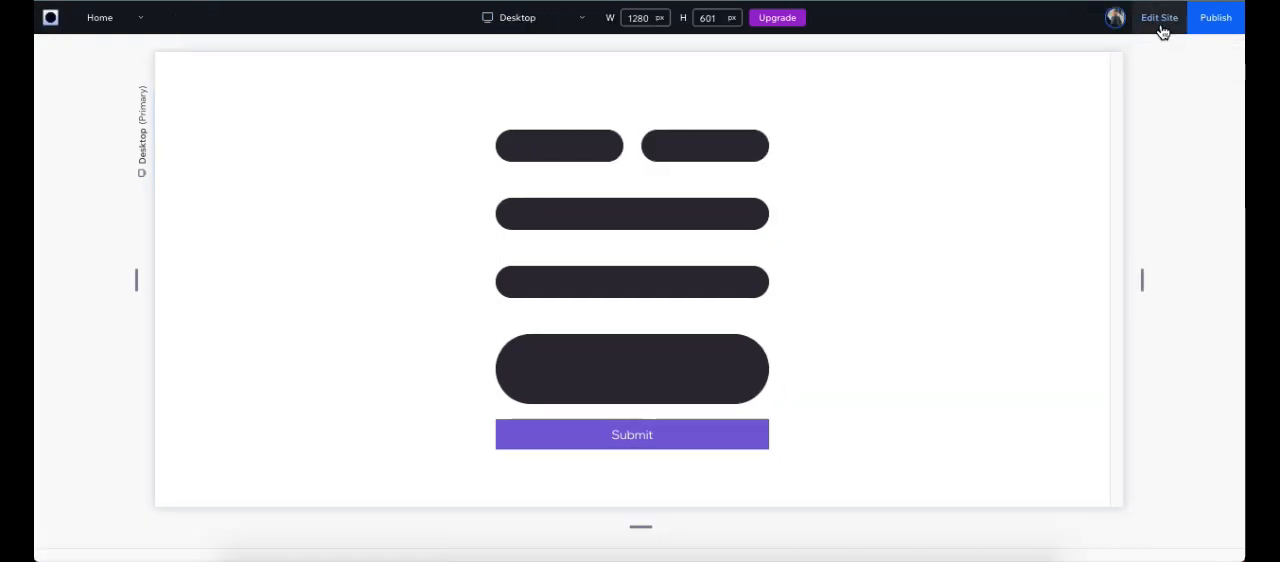
pyautogui.click(576, 149)
pyautogui.click(545, 164)
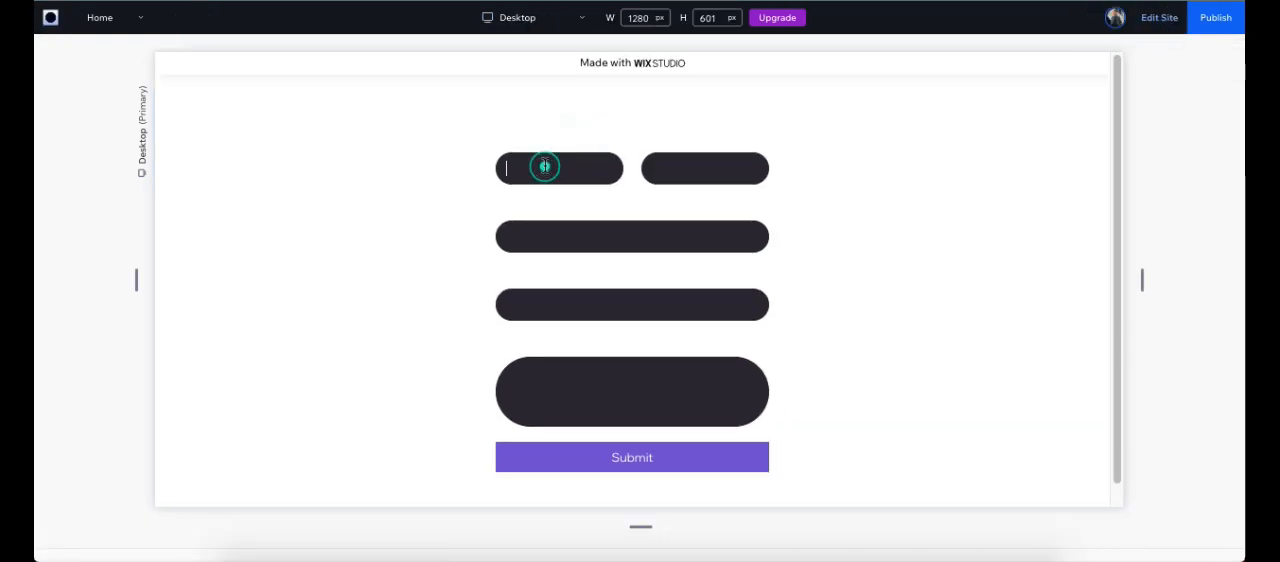
pyautogui.write('mmnamanna')
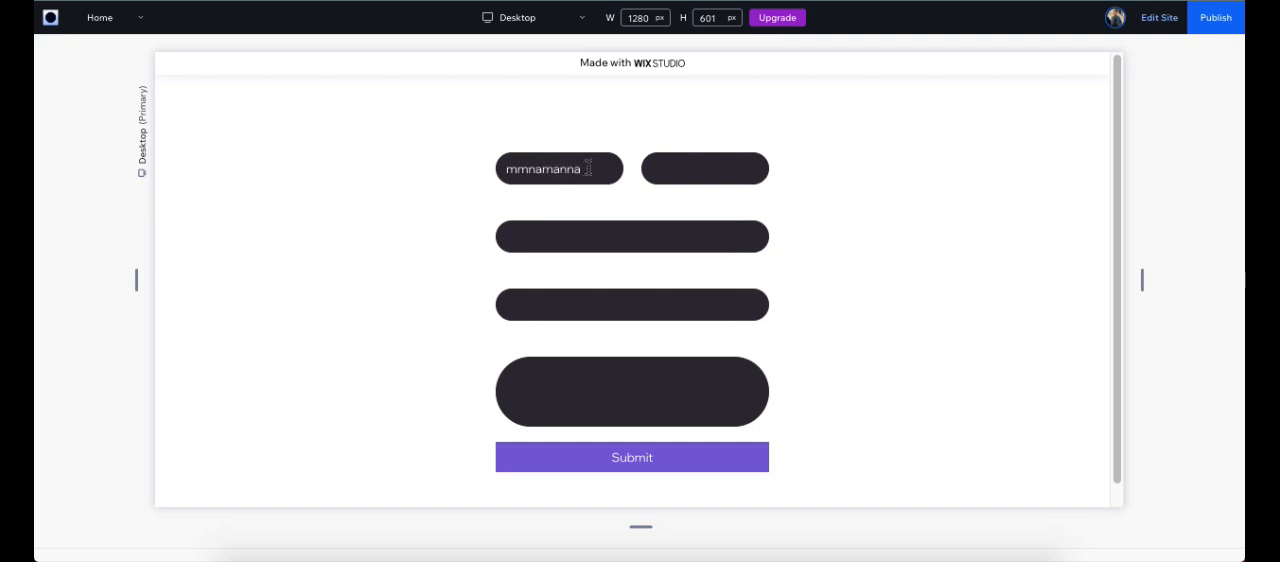
pyautogui.click(1162, 17)
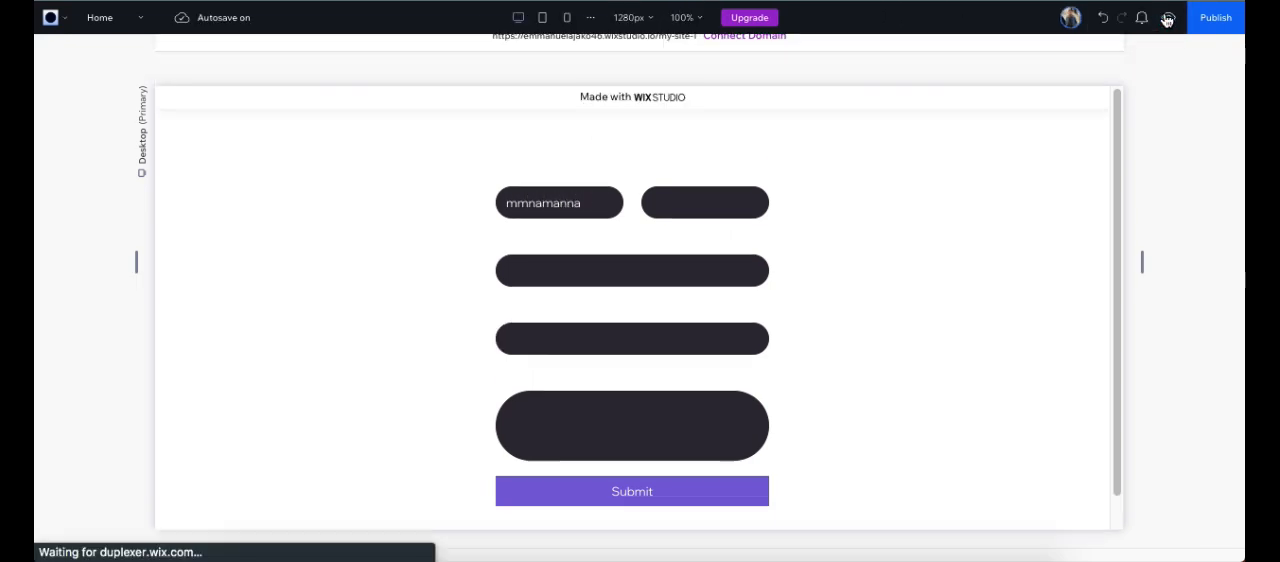
# Step: Reopen the form's design settings and review the header and paragraph styles, including the font options of Header 1
pyautogui.click(735, 170)
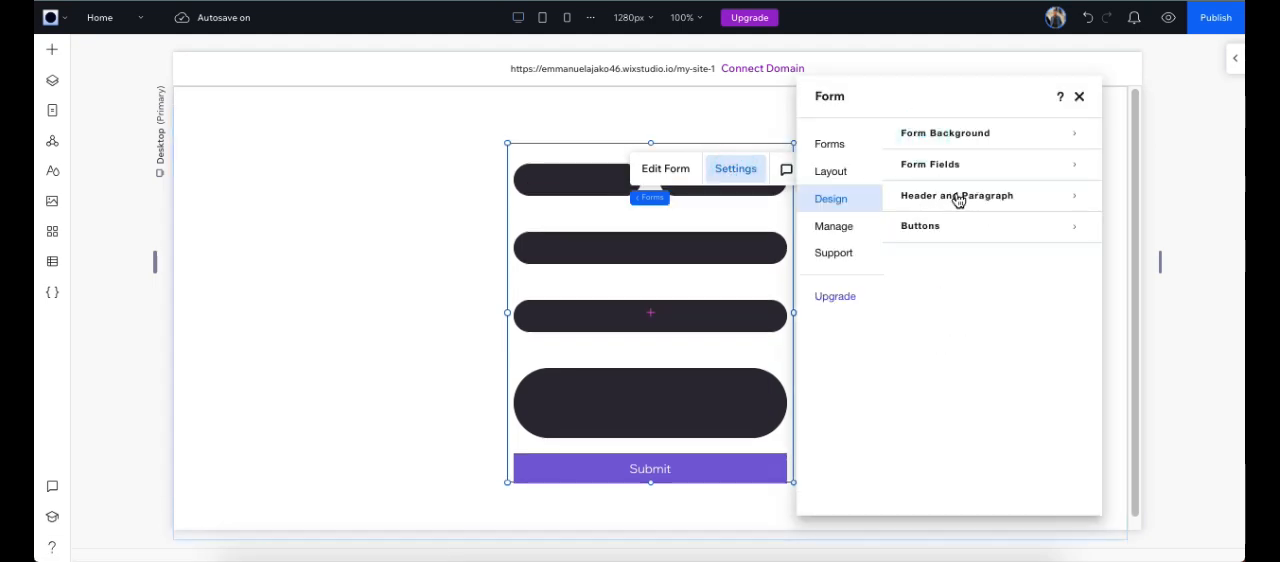
pyautogui.click(957, 200)
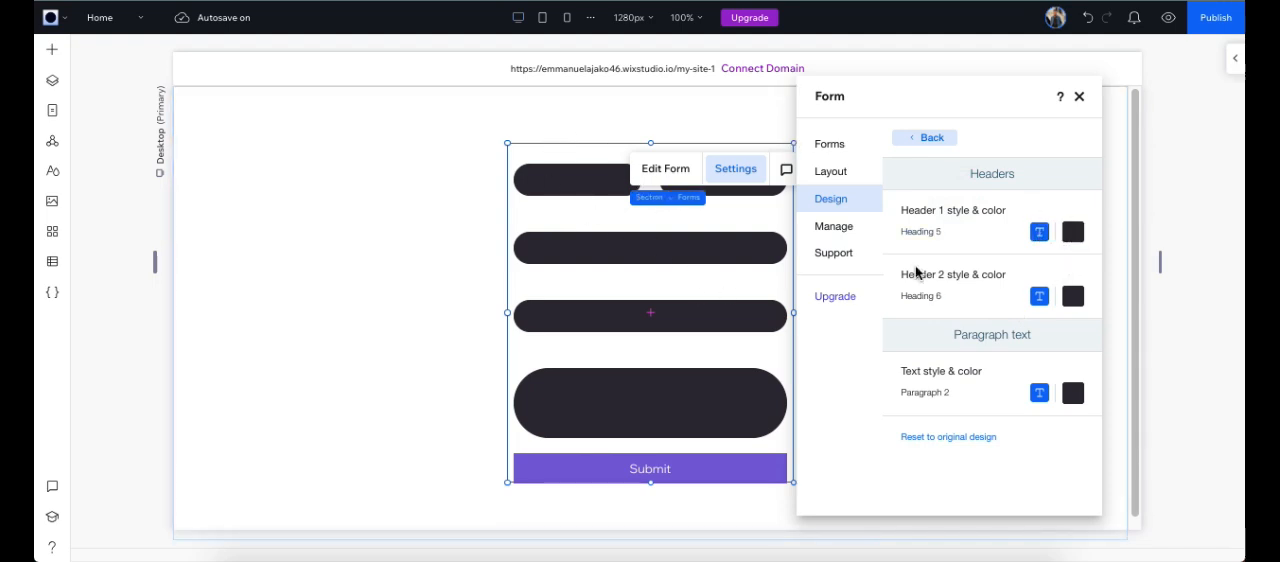
pyautogui.click(1039, 233)
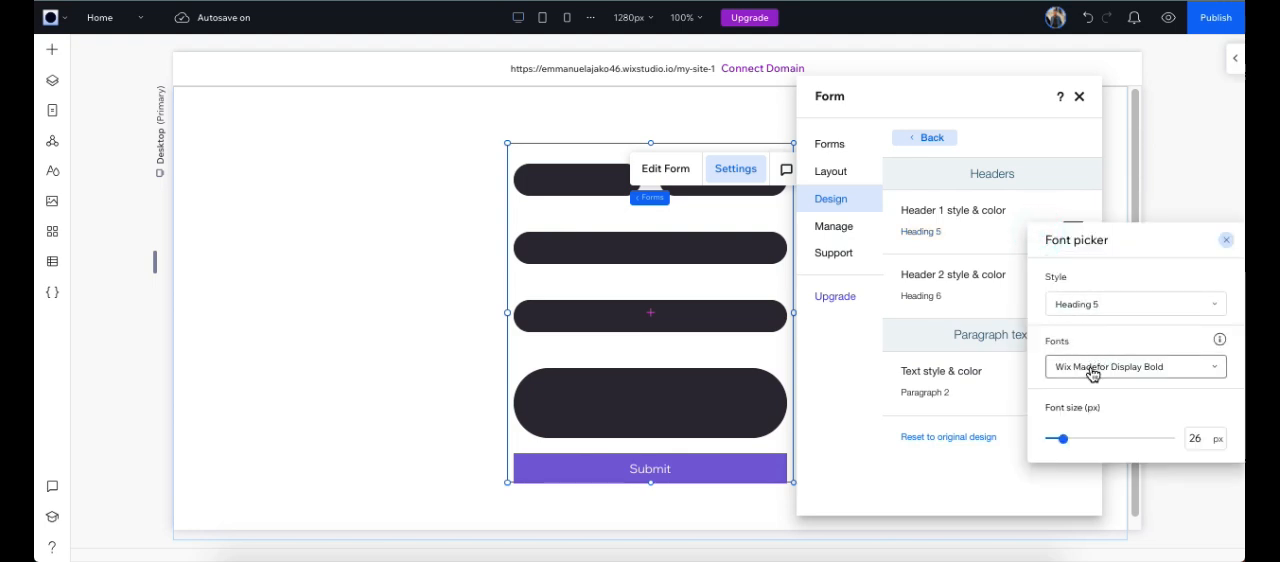
pyautogui.click(1031, 199)
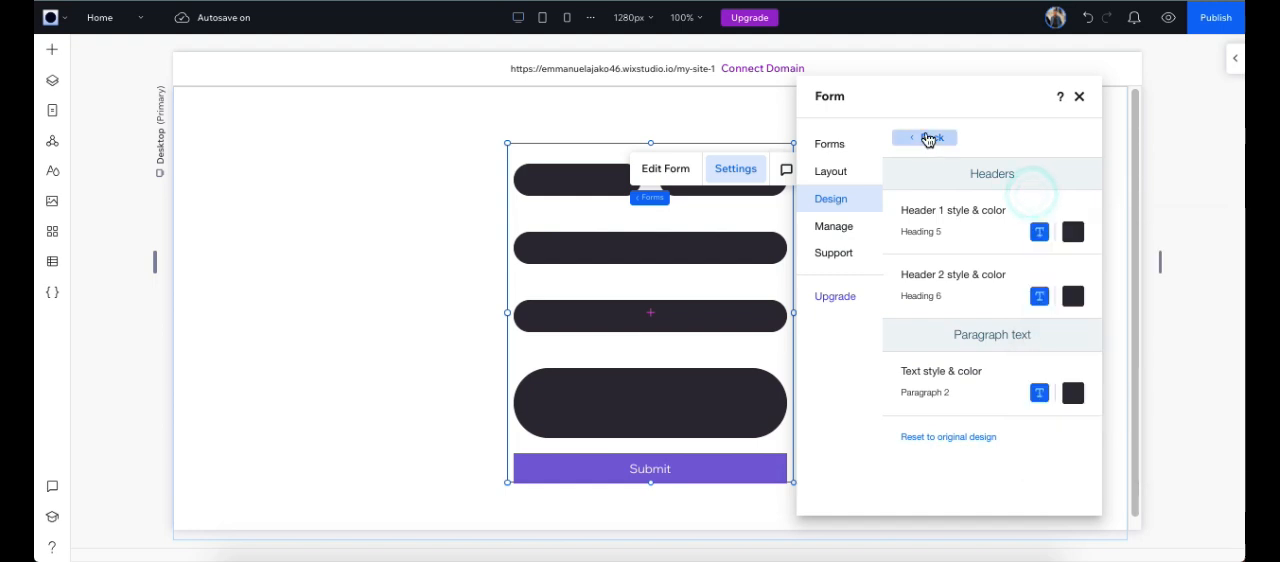
pyautogui.click(932, 137)
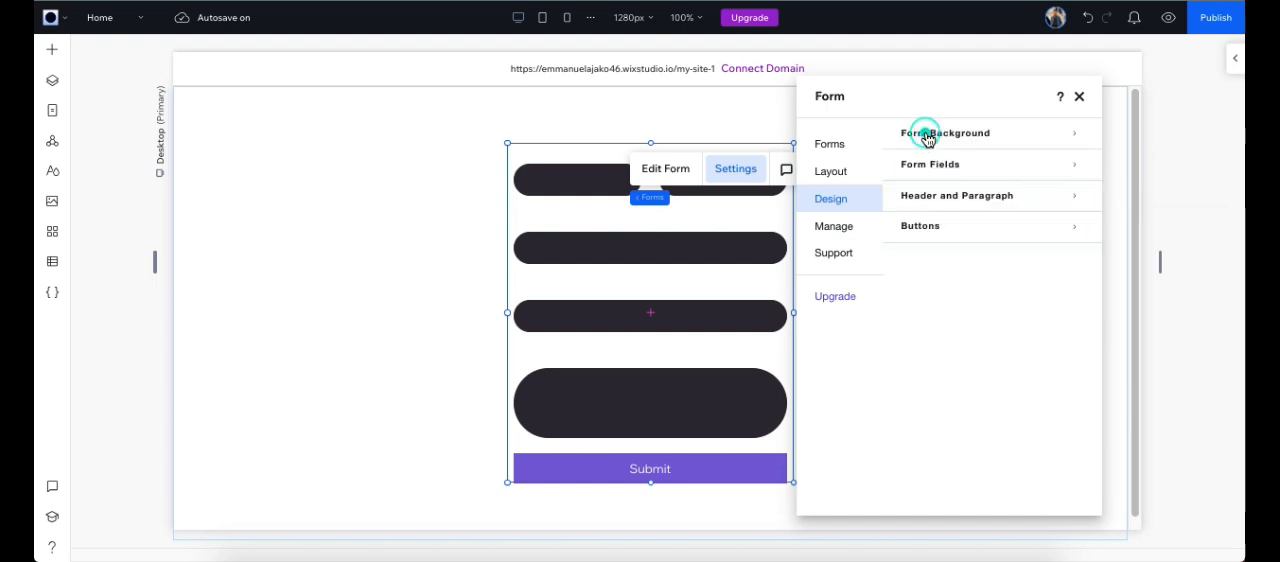
# Step: Try the rectangular outline on the submit button, apply the rounded outline style instead, and review the button's hover state
pyautogui.click(952, 231)
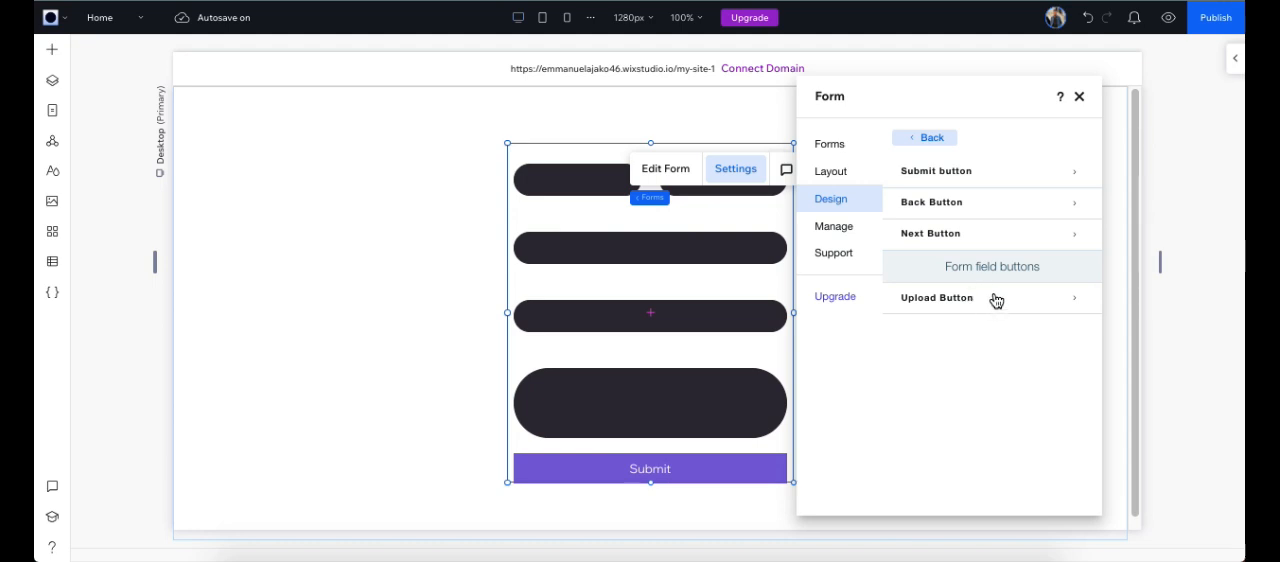
pyautogui.click(966, 171)
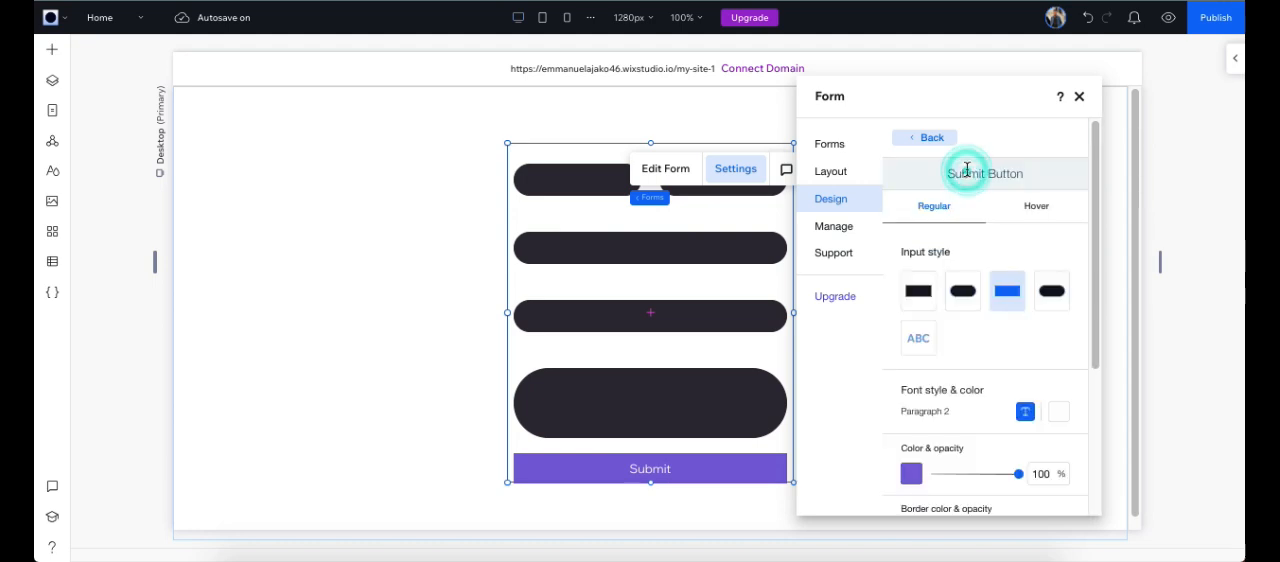
pyautogui.scroll(-1, 975, 290)
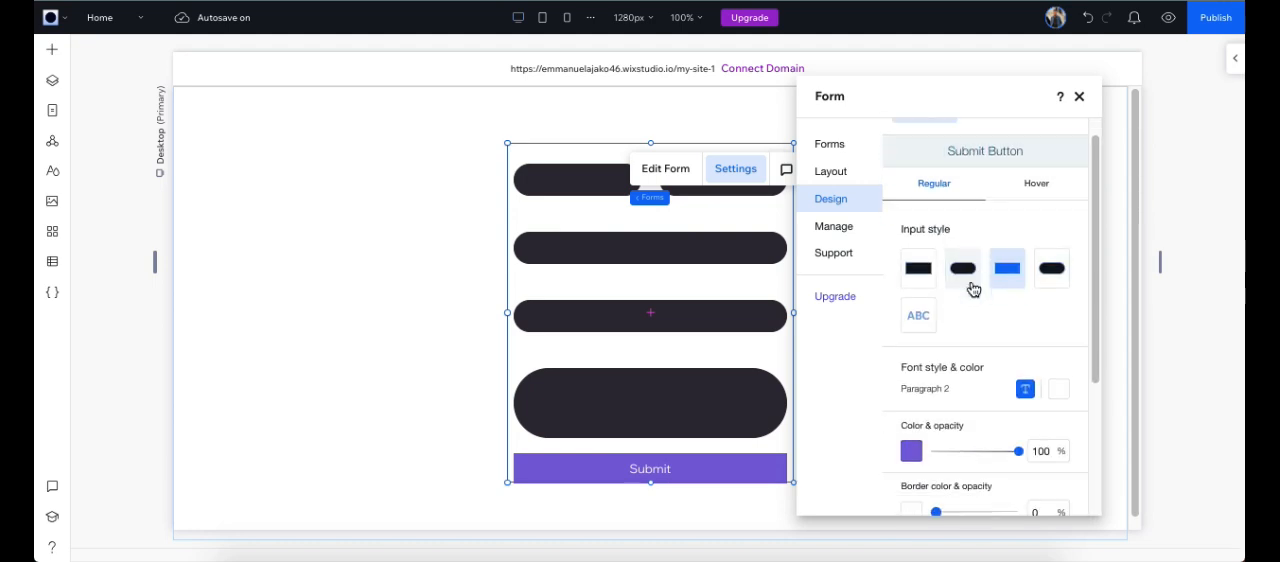
pyautogui.click(923, 250)
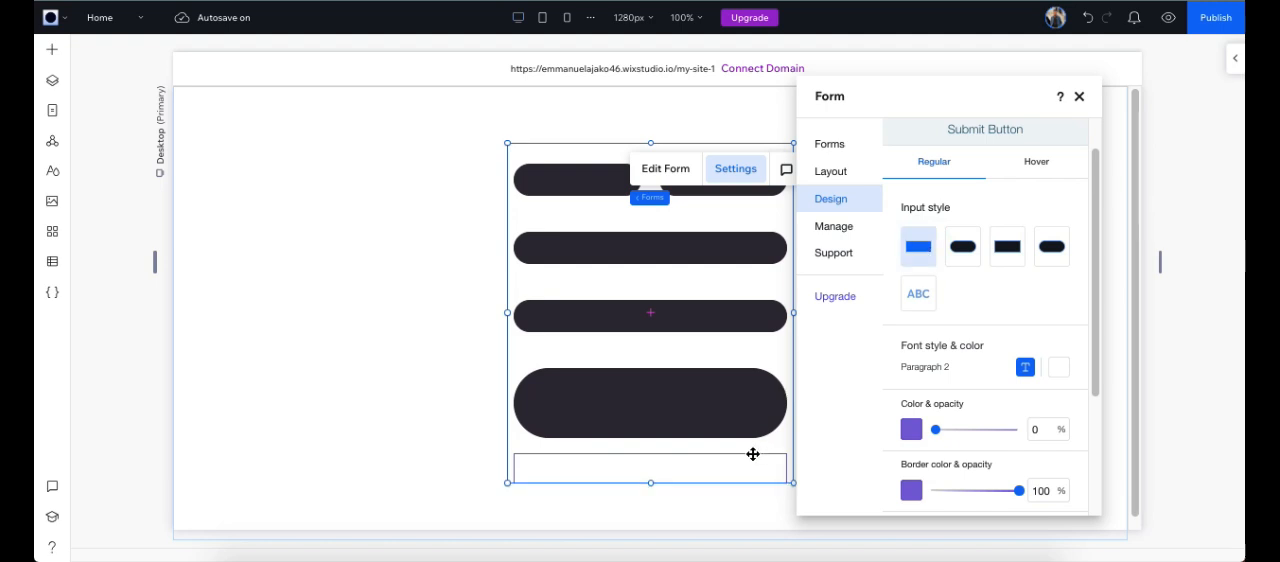
pyautogui.click(961, 248)
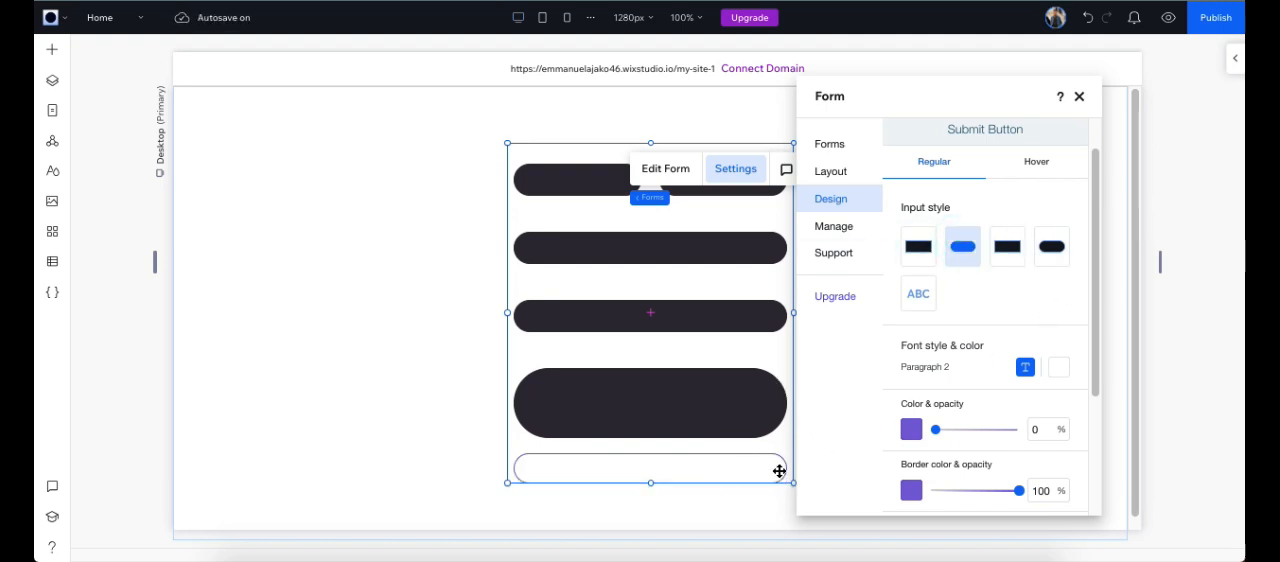
pyautogui.click(1040, 161)
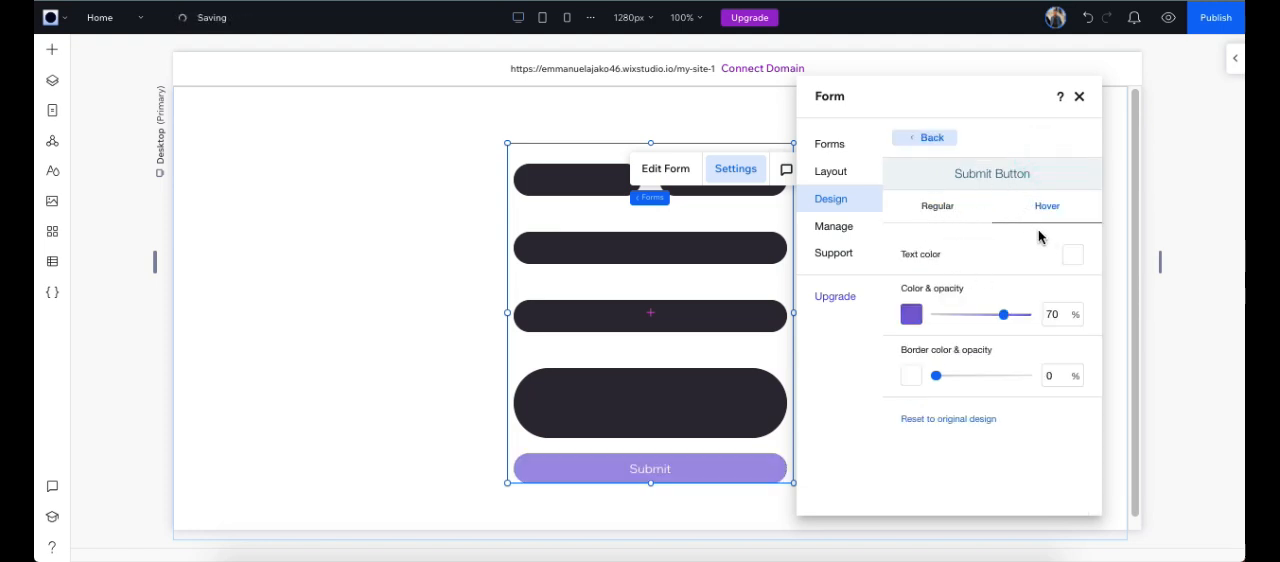
pyautogui.click(939, 212)
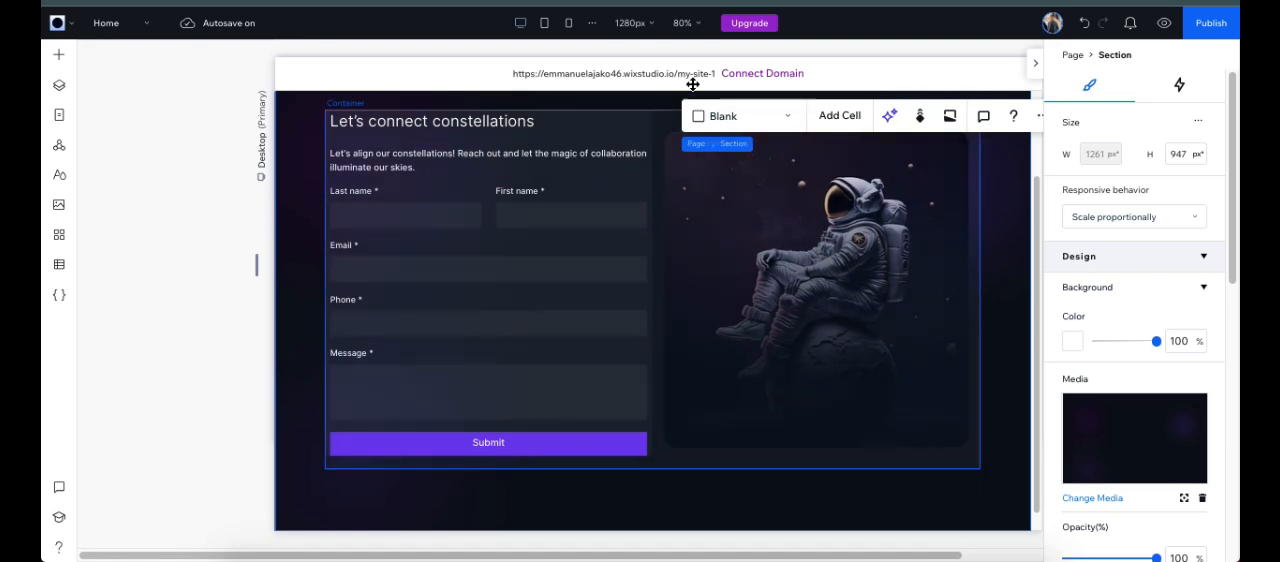
# Step: Publish the site on the free Wix Studio domain with "contact" as the ending of its address
pyautogui.click(1210, 24)
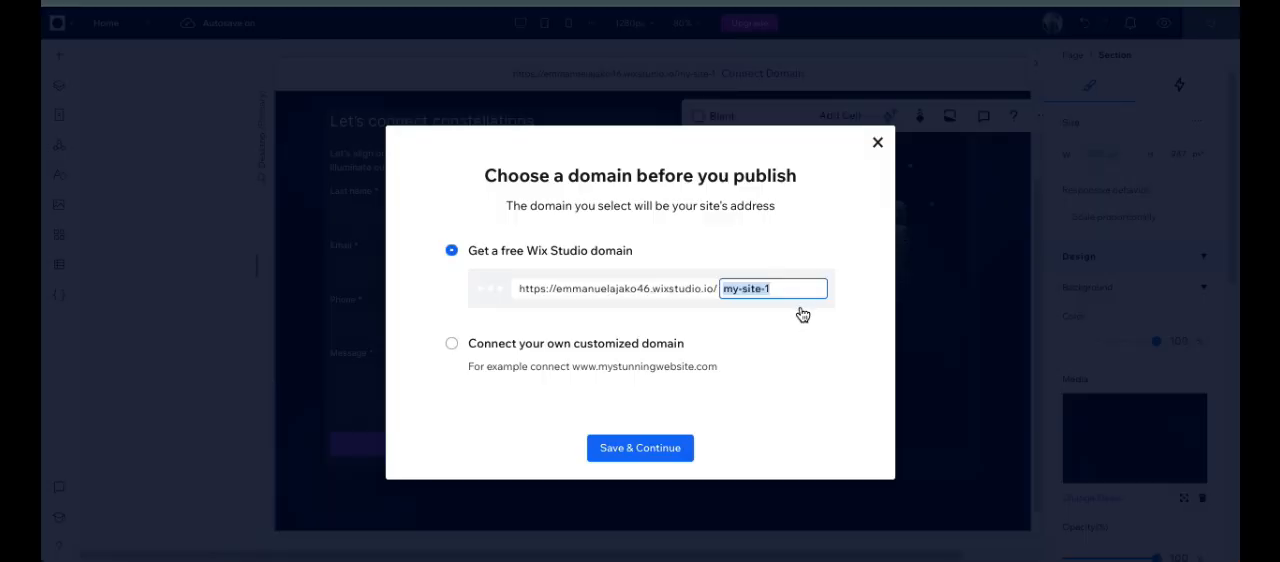
pyautogui.write('contact')
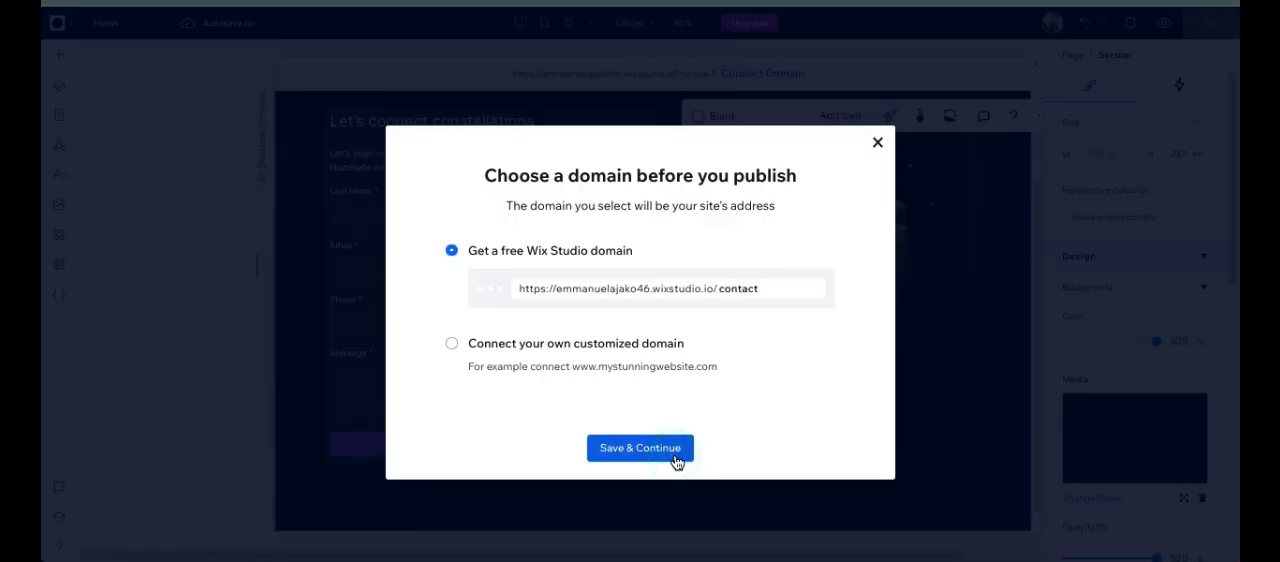
pyautogui.click(677, 458)
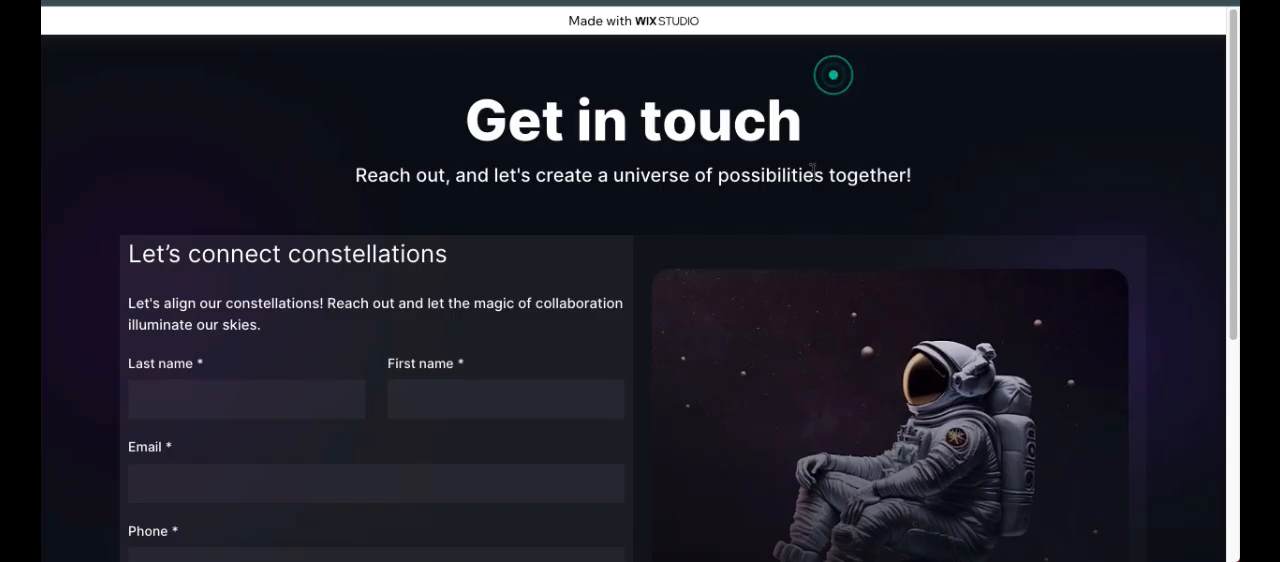
# Step: Look over the contact form on the published page and submit it empty to test the required-field validation
pyautogui.scroll(-1, 515, 236)
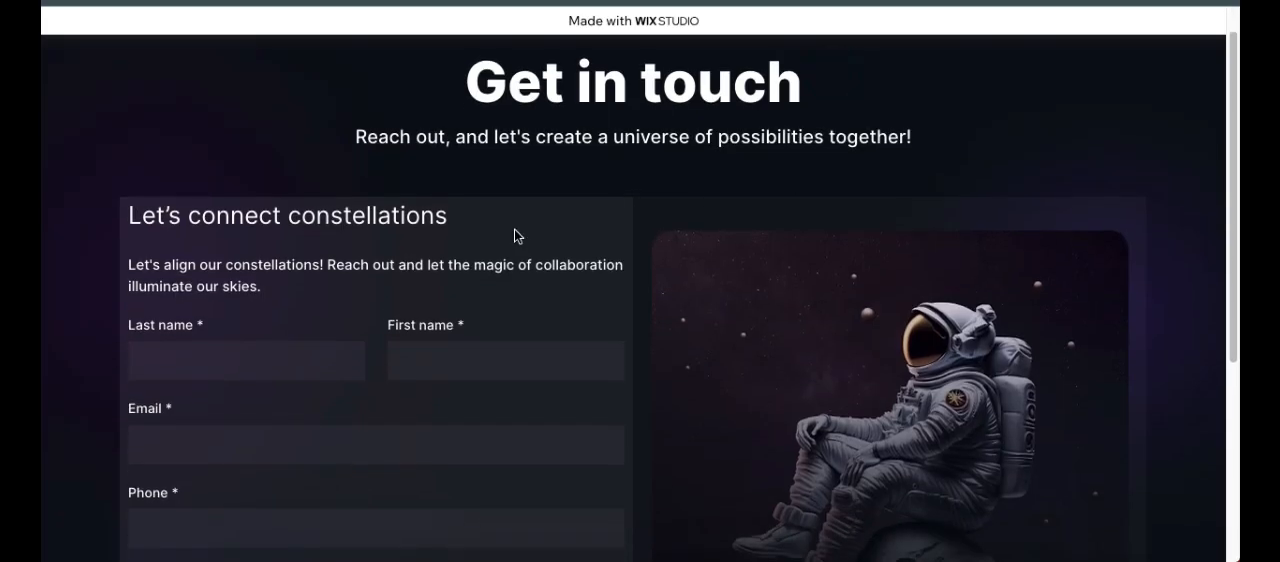
pyautogui.click(342, 360)
pyautogui.scroll(-3, 403, 323)
pyautogui.scroll(1, 420, 300)
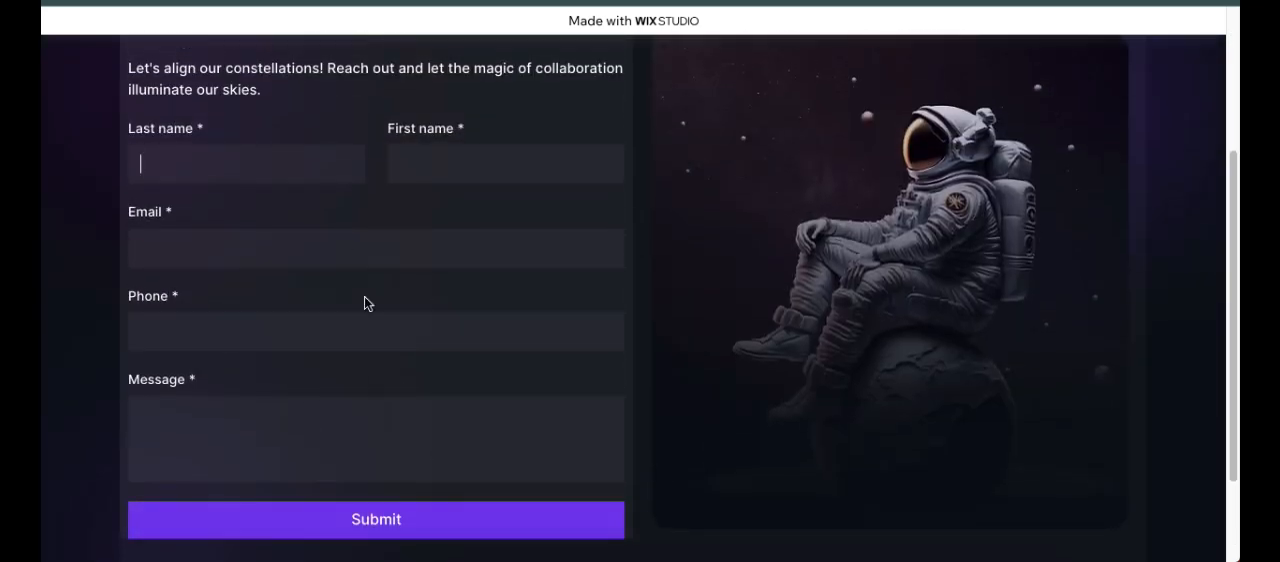
pyautogui.click(351, 508)
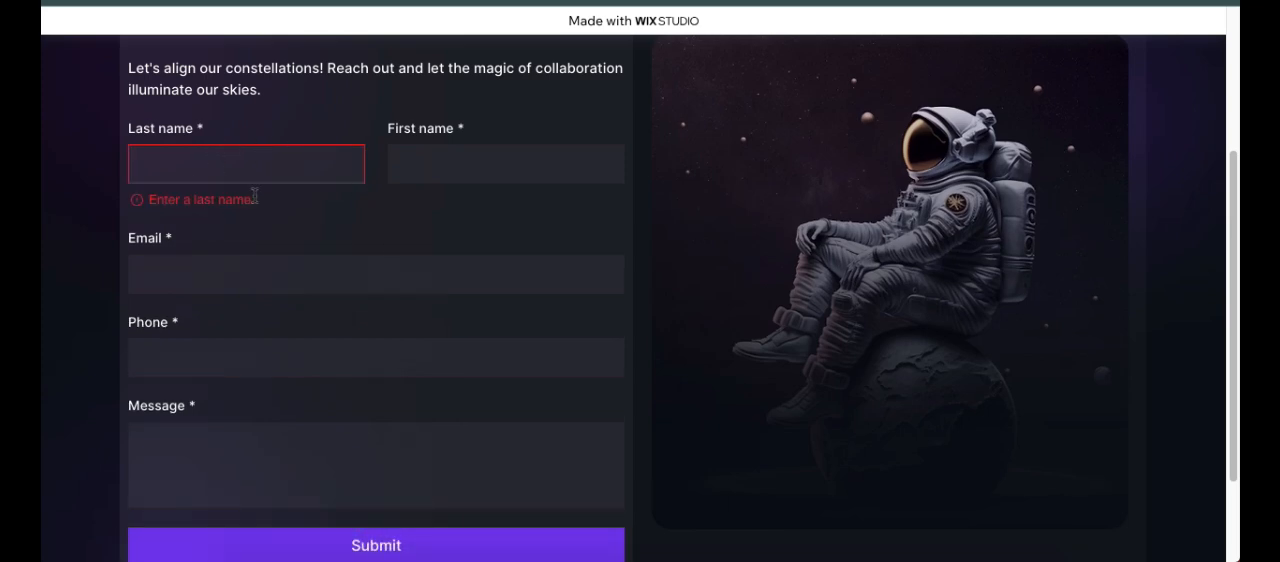
pyautogui.tripleClick(262, 199)
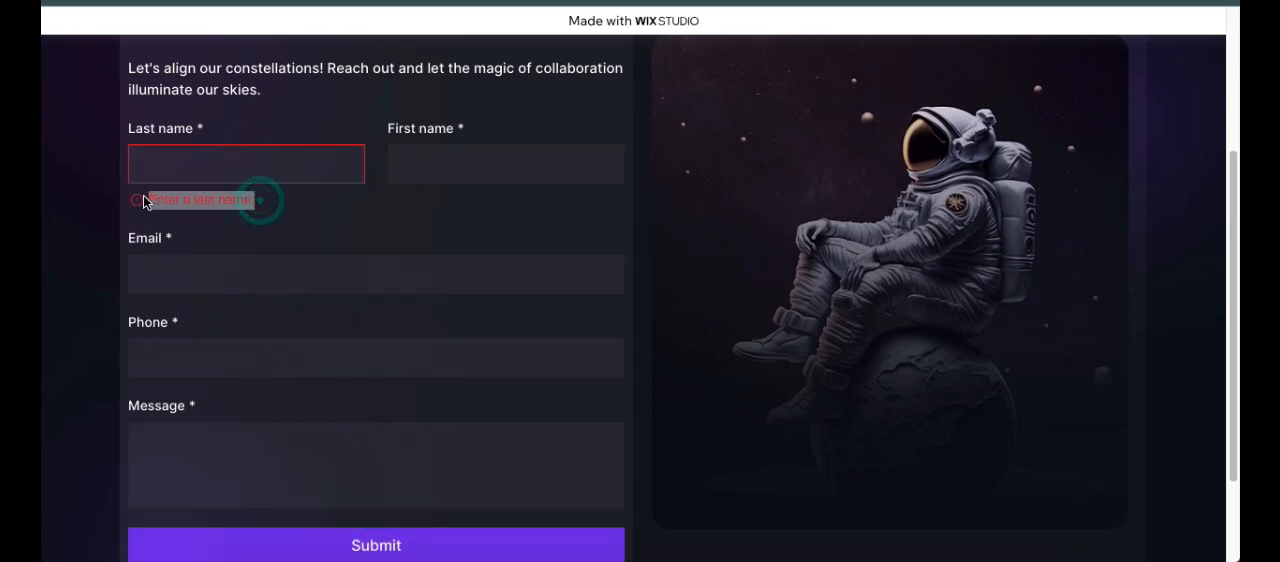
# Step: Fill in the contact's last name, first name, email and phone from the saved autofill entry, and enter the message "Testint Wix Form"
pyautogui.click(301, 163)
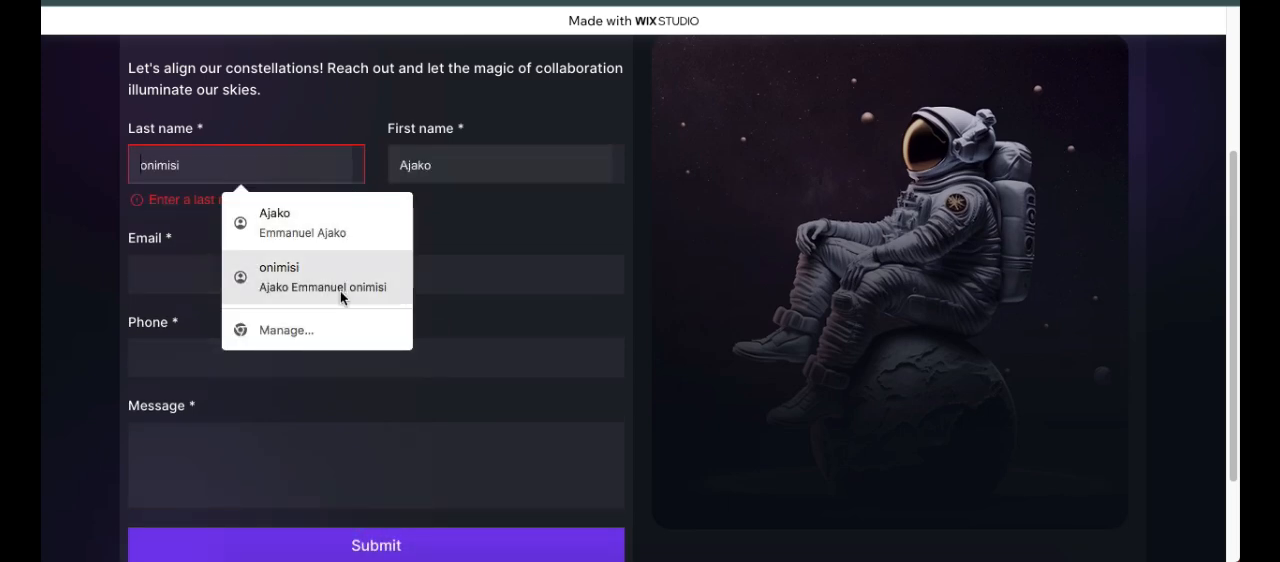
pyautogui.click(354, 222)
pyautogui.click(289, 426)
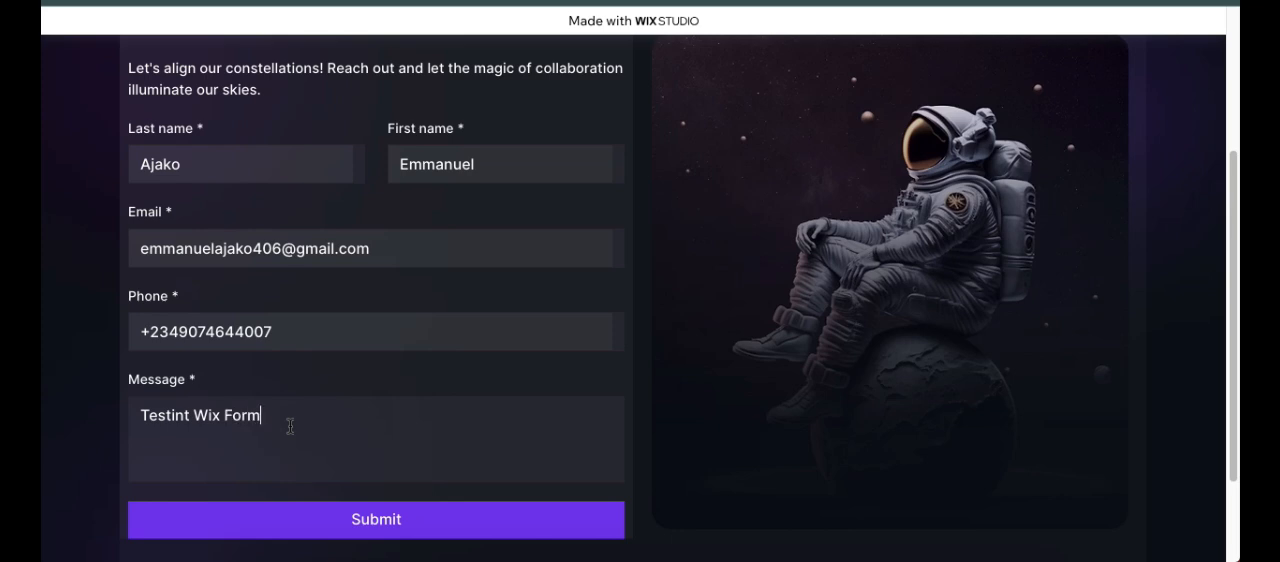
# Step: Correct the contact's email address by removing the extra digit, submit the completed form and read the submission response
pyautogui.click(274, 249)
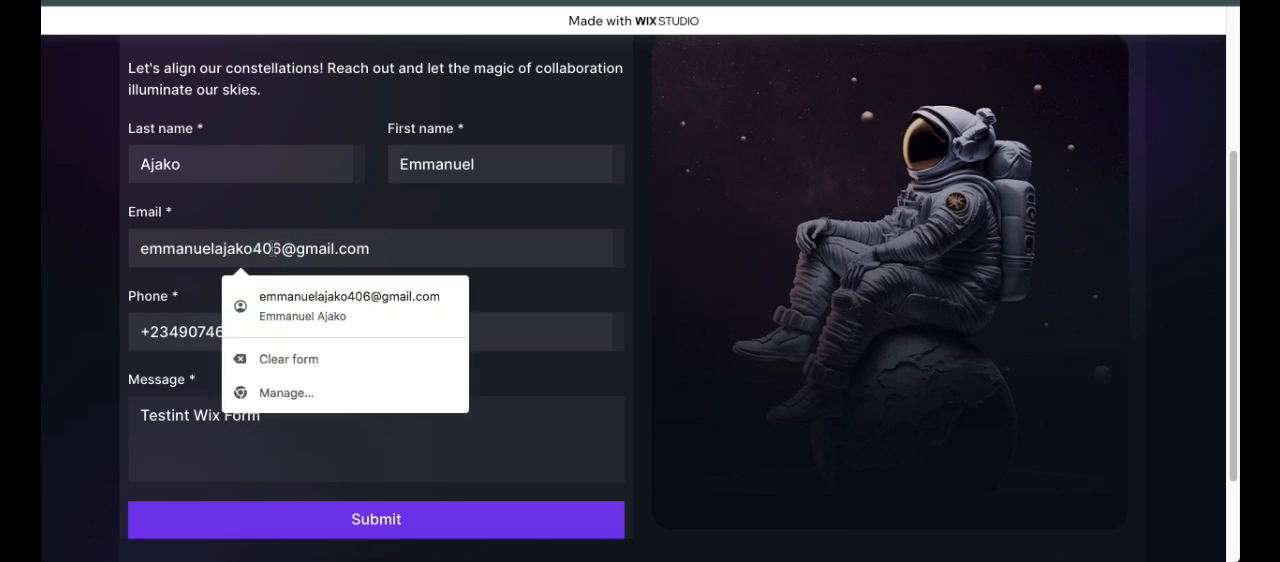
pyautogui.click(266, 249)
pyautogui.press('BackSpace')
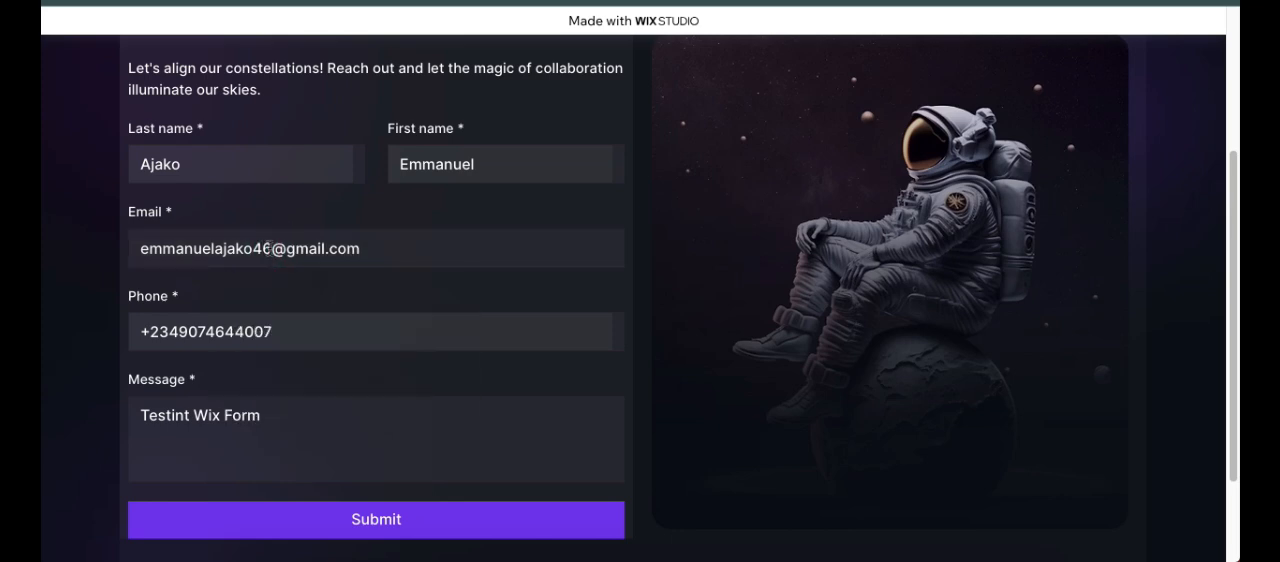
pyautogui.scroll(-2, 415, 281)
pyautogui.scroll(1, 423, 297)
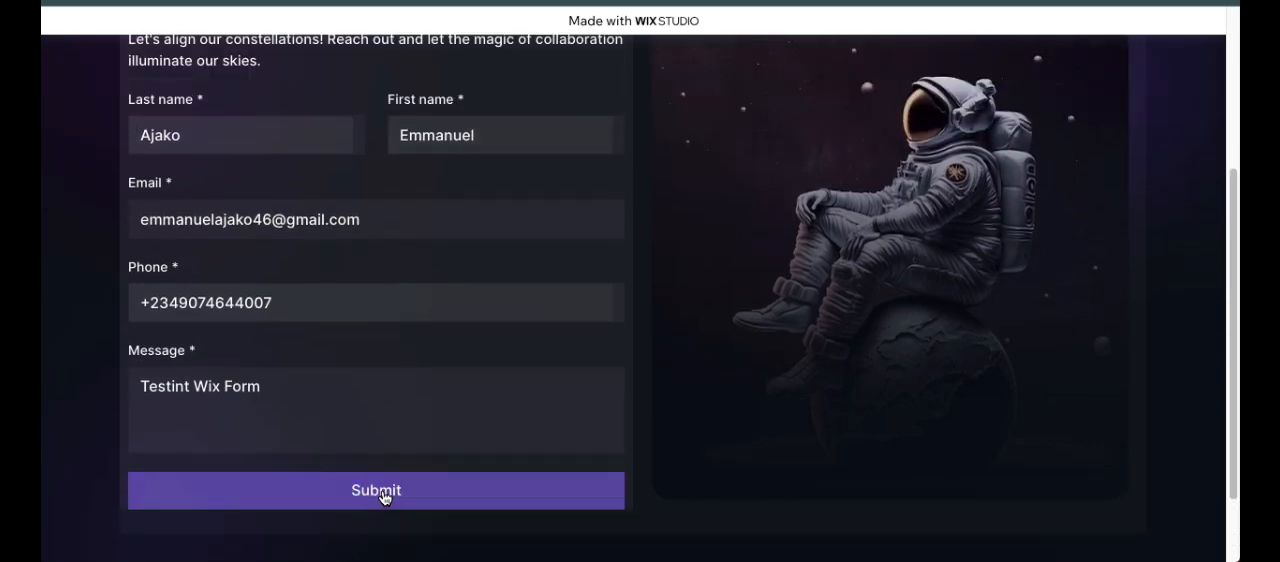
pyautogui.click(396, 492)
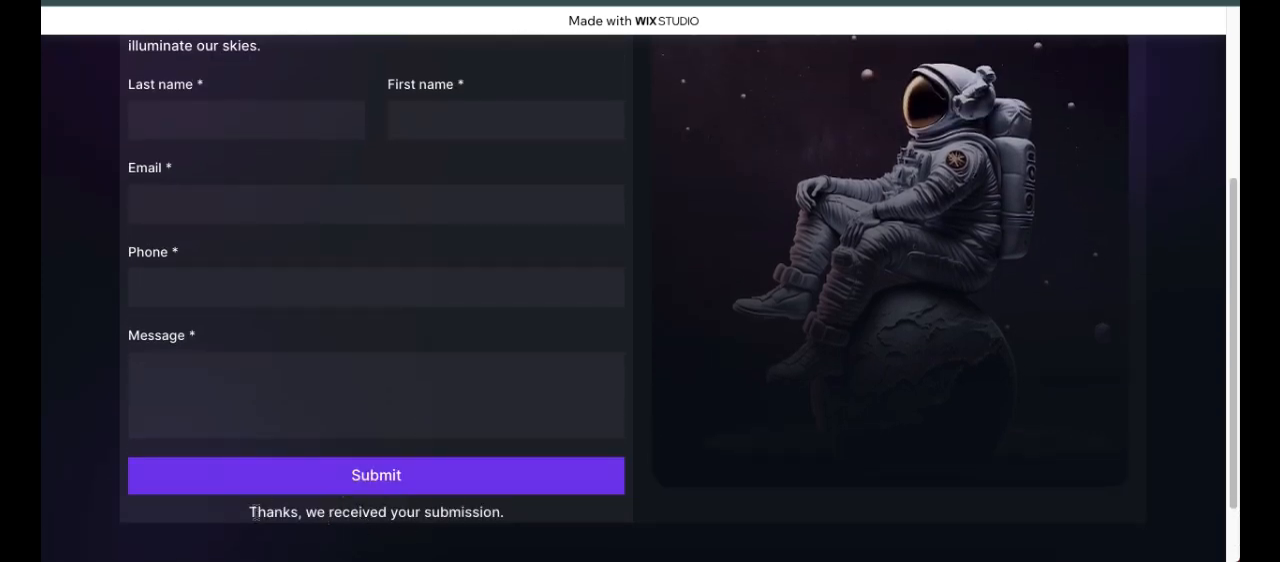
pyautogui.moveTo(250, 512); pyautogui.dragTo(511, 522)
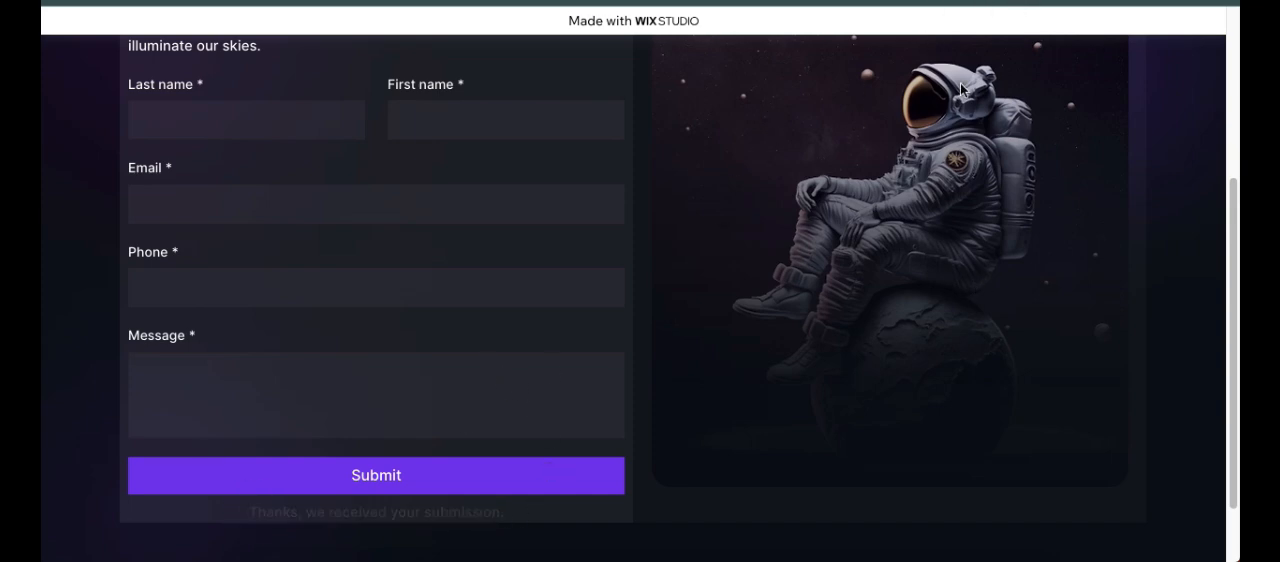
pyautogui.scroll(1, 688, 145)
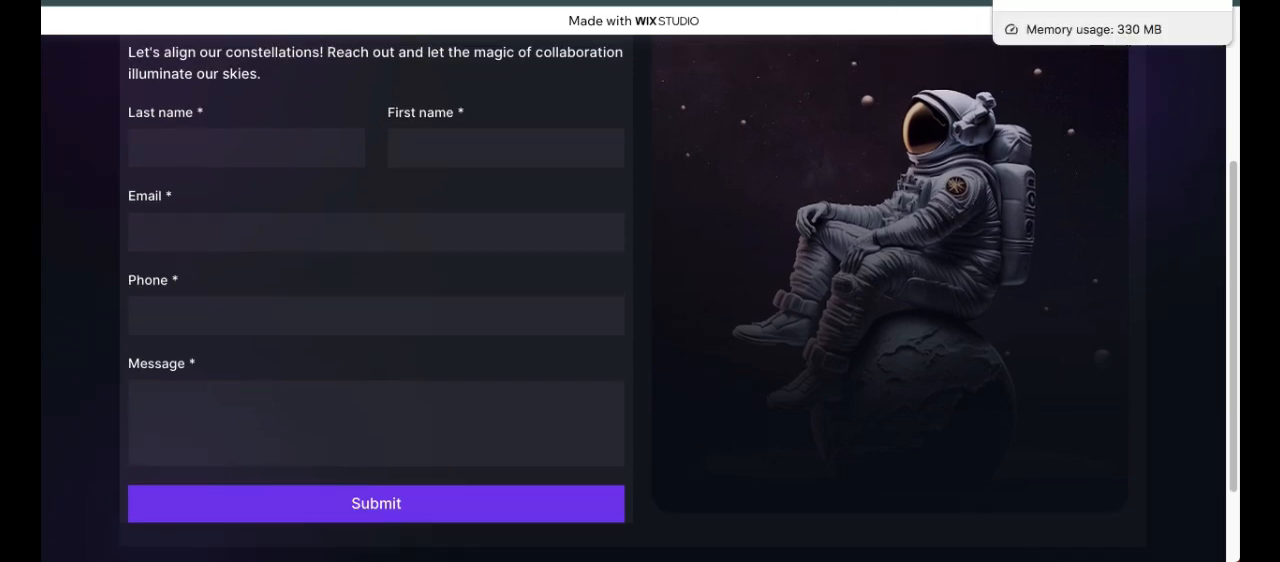
# Step: Switch to Gmail, open the "Form -1 got a new submission" email and review its submission summary
pyautogui.click(1110, 2)
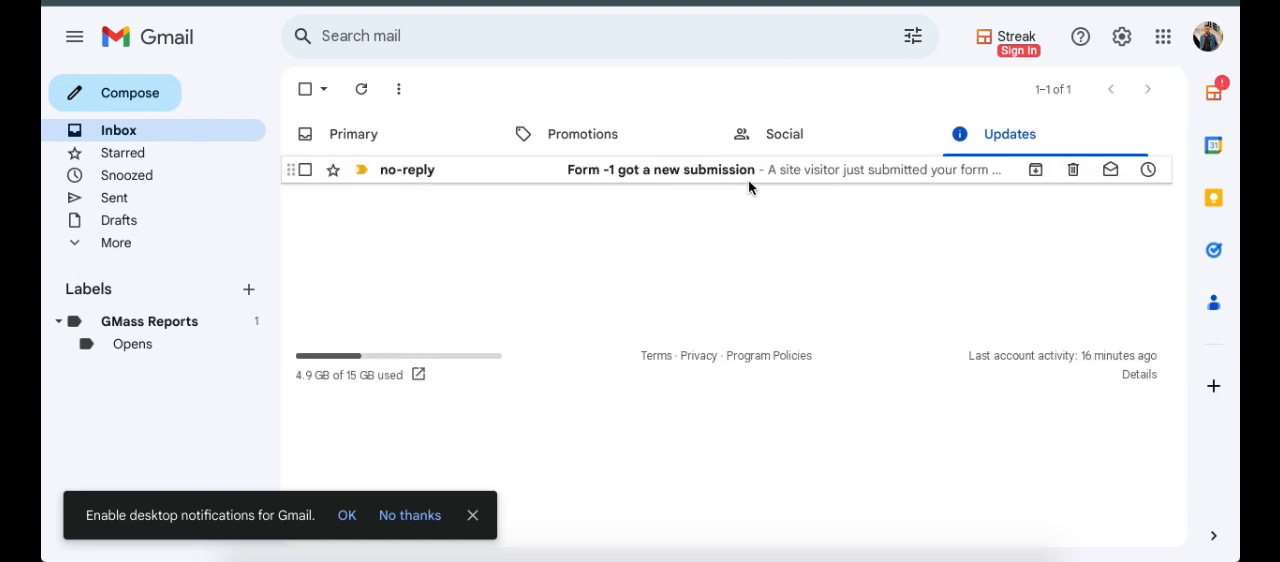
pyautogui.click(716, 172)
pyautogui.scroll(-1, 755, 287)
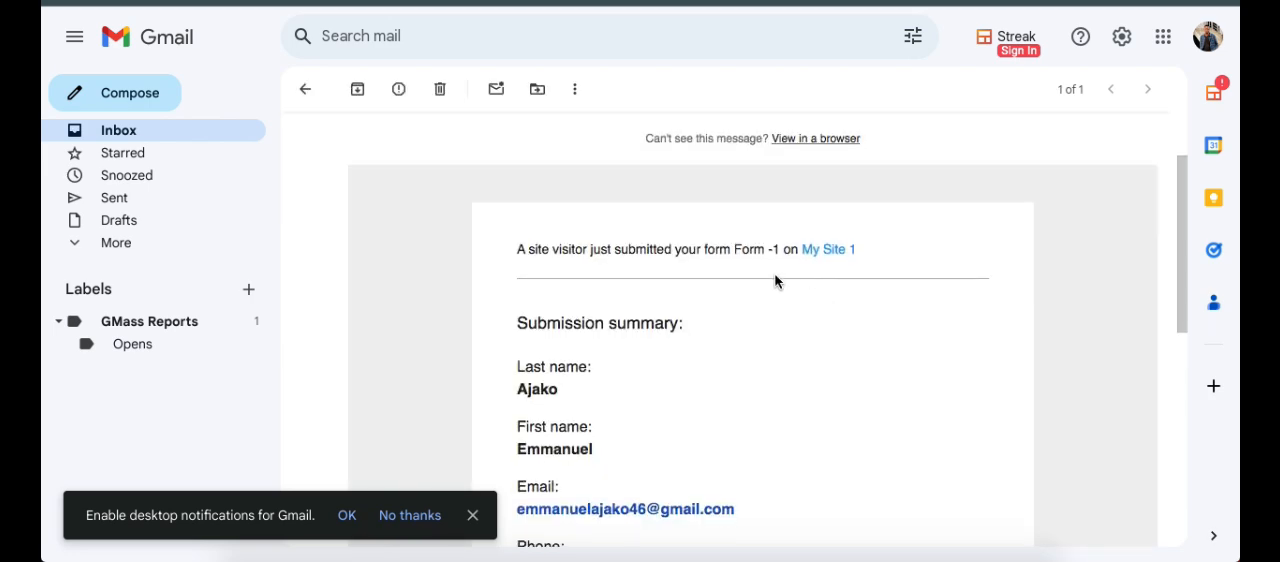
pyautogui.scroll(-4, 777, 304)
pyautogui.scroll(2, 731, 234)
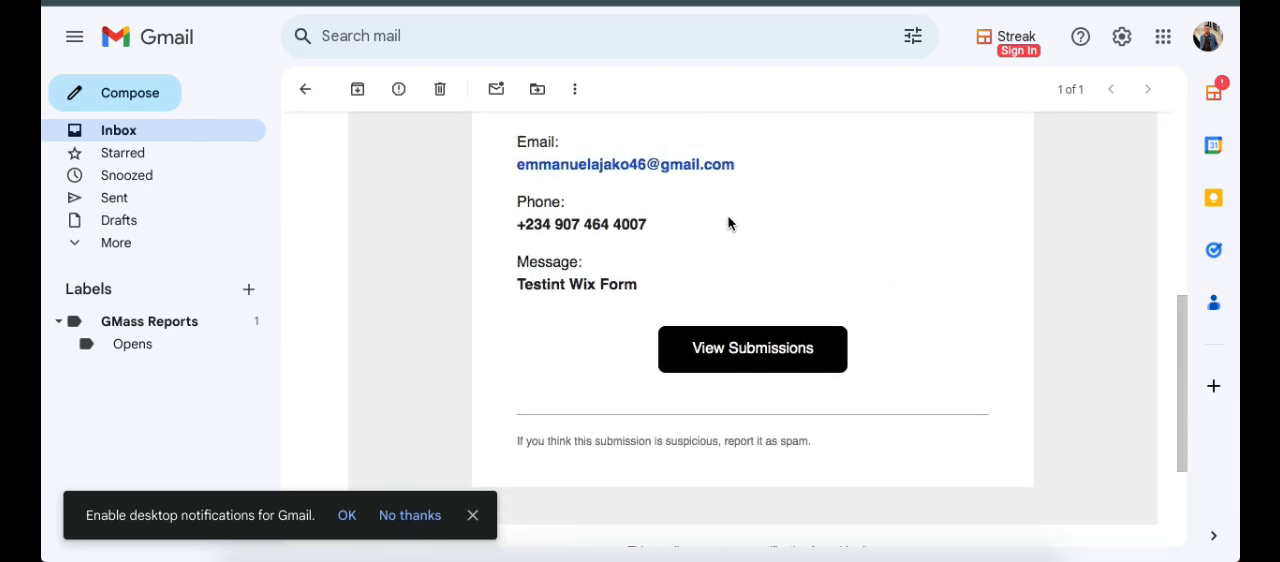
pyautogui.scroll(1, 728, 235)
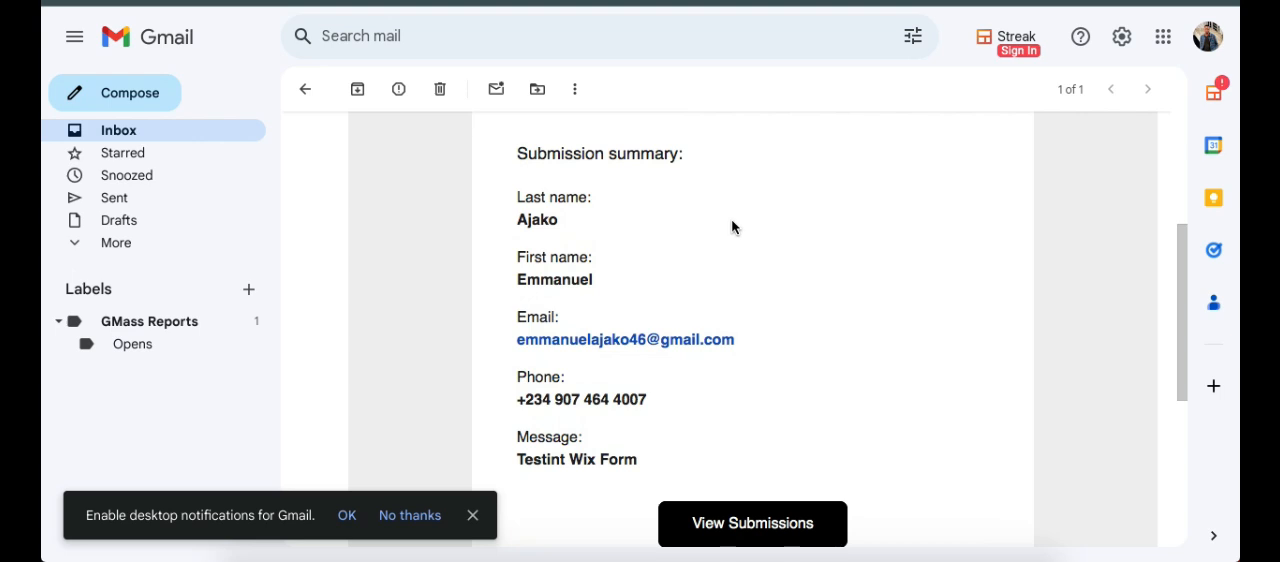
pyautogui.tripleClick(640, 446)
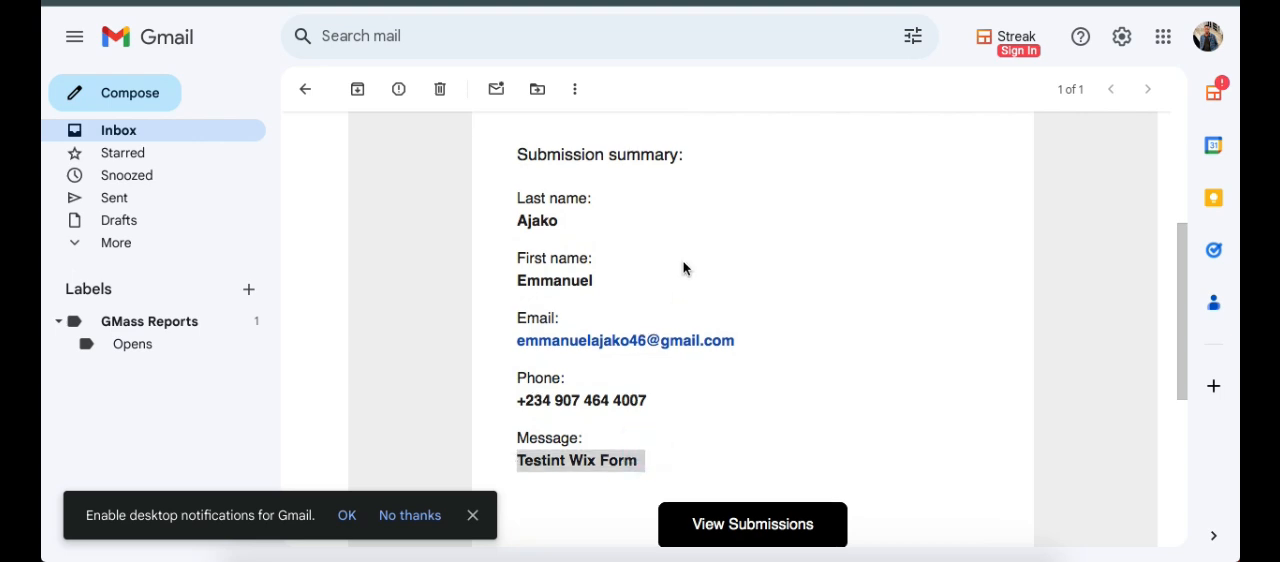
pyautogui.scroll(1, 733, 210)
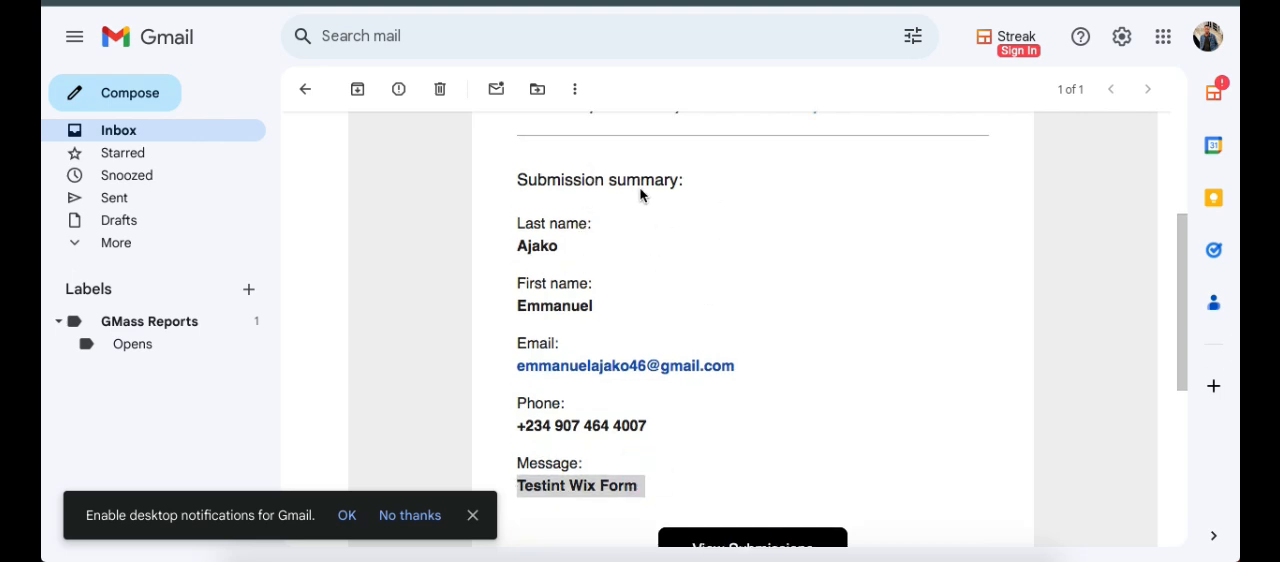
pyautogui.scroll(1, 608, 205)
pyautogui.scroll(-4, 630, 216)
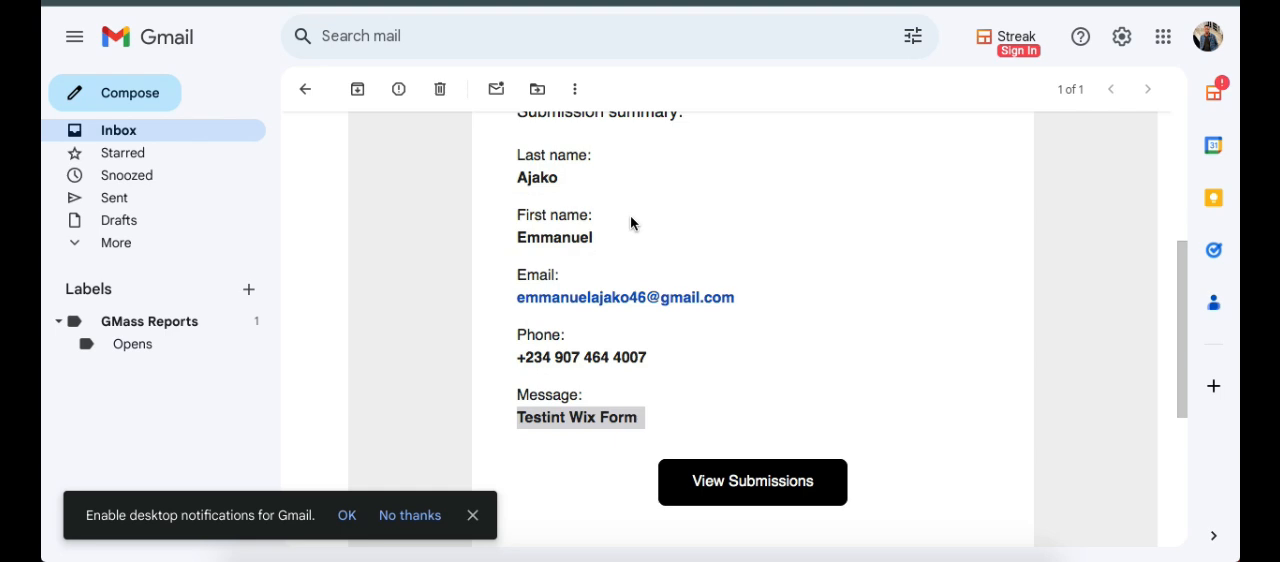
pyautogui.scroll(10, 660, 225)
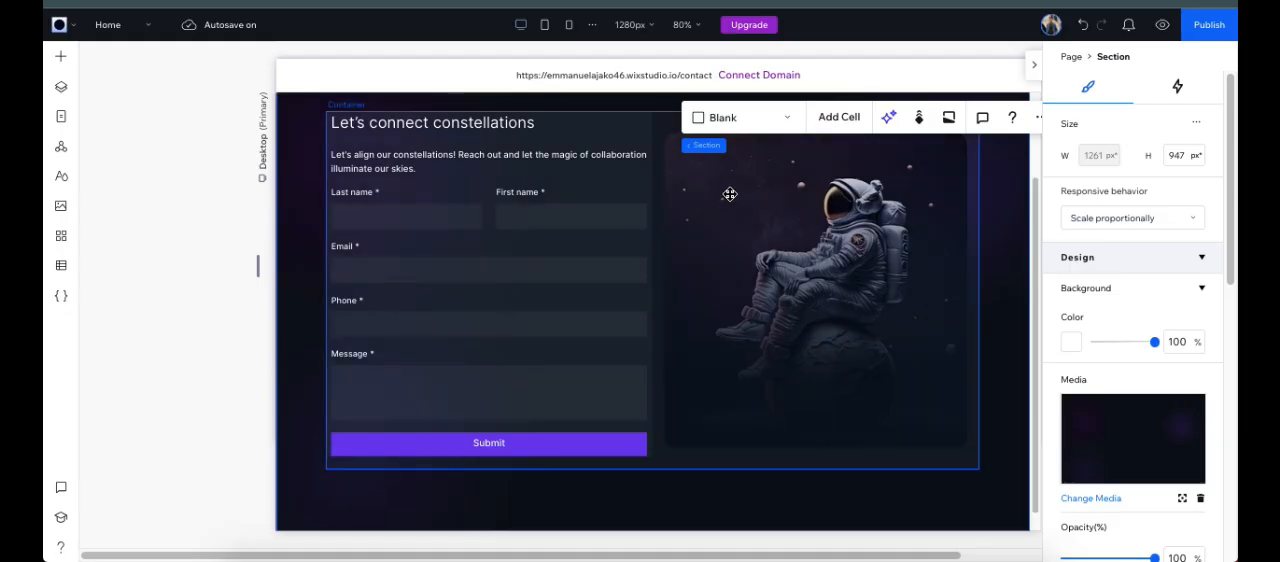
# Step: Return to the Wix Studio editor and open the new-submission automation from the contact form's settings for editing
pyautogui.click(569, 149)
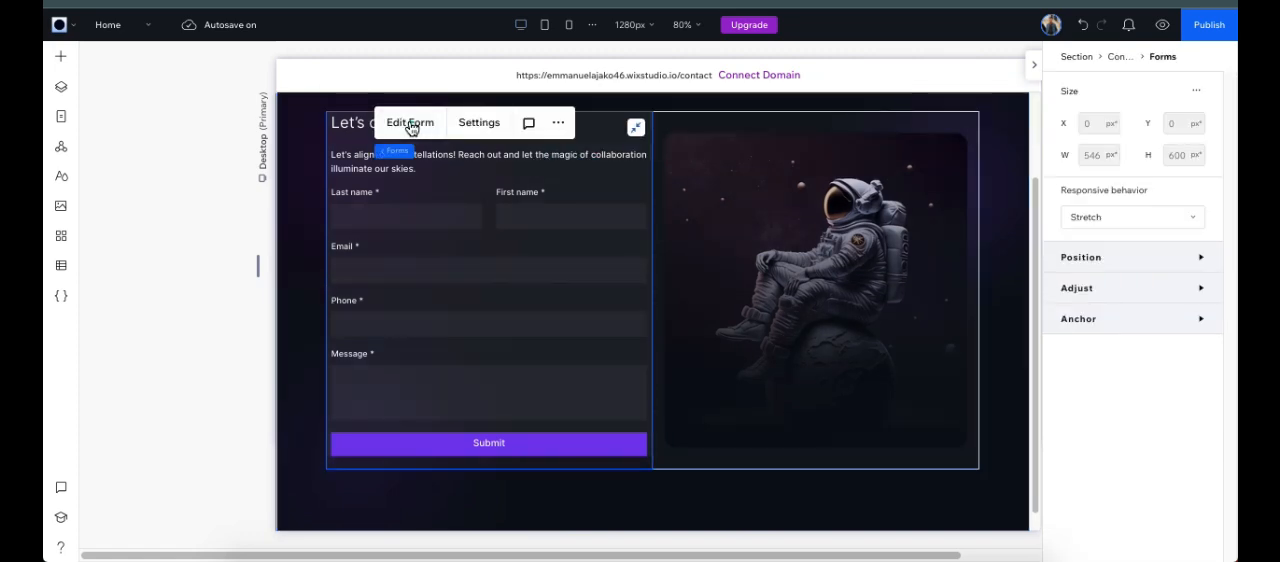
pyautogui.click(410, 123)
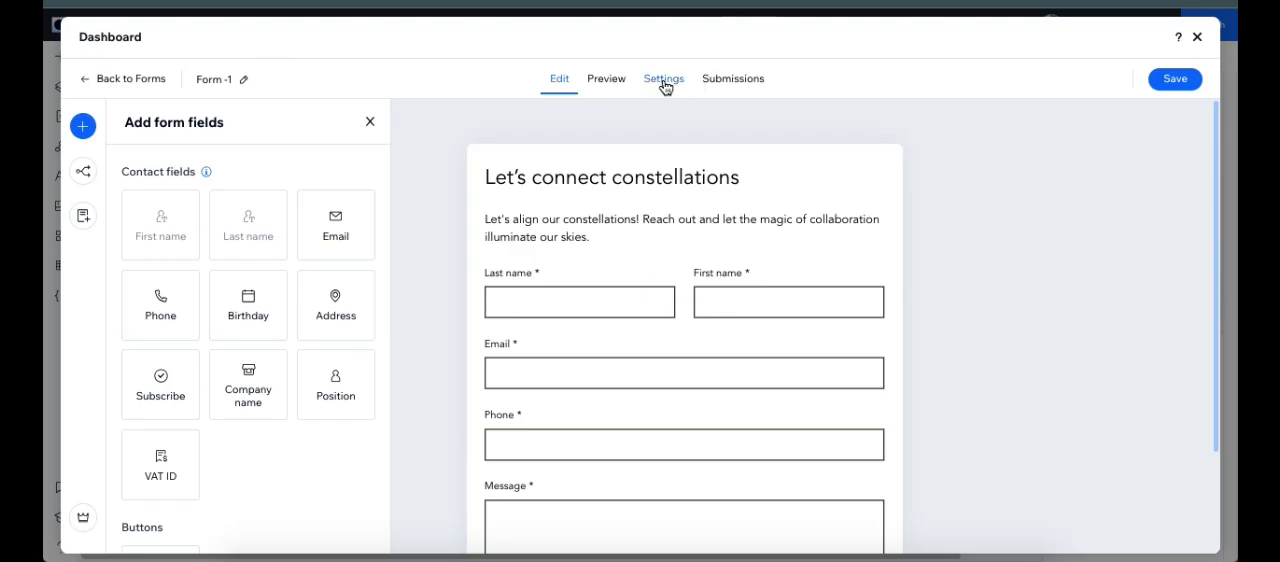
pyautogui.click(663, 86)
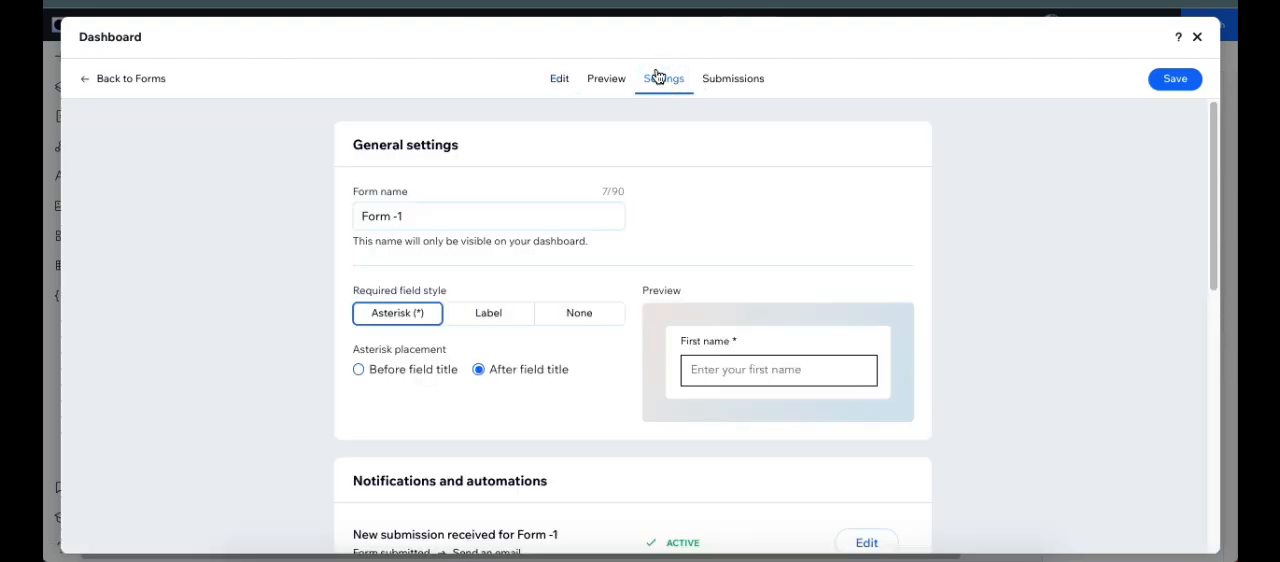
pyautogui.scroll(-5, 619, 188)
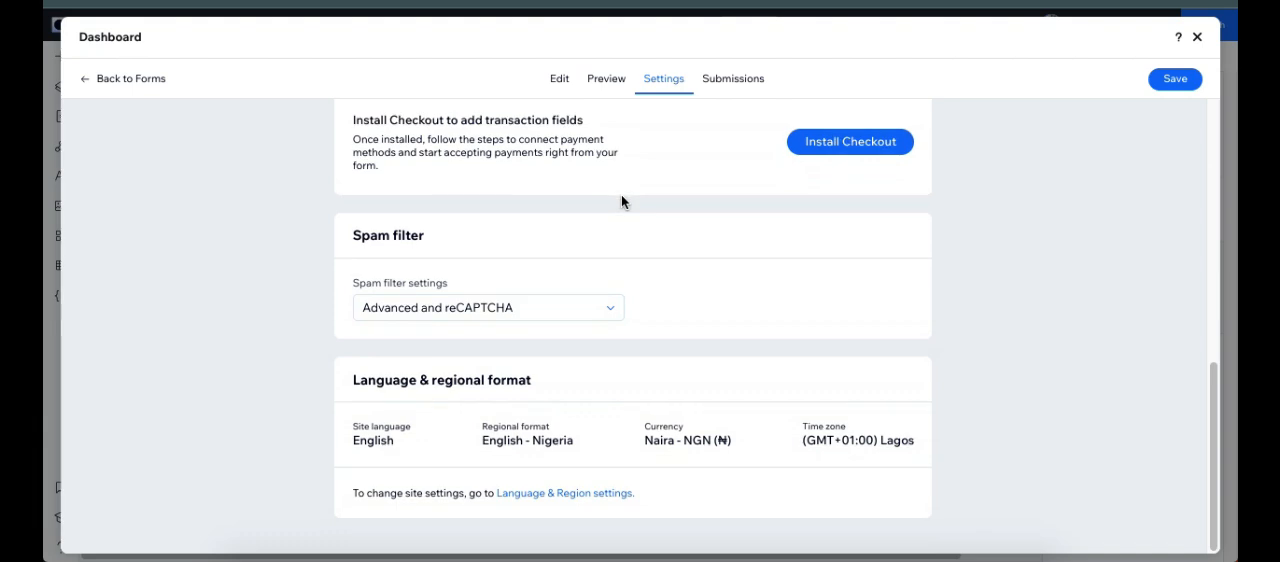
pyautogui.scroll(3, 621, 203)
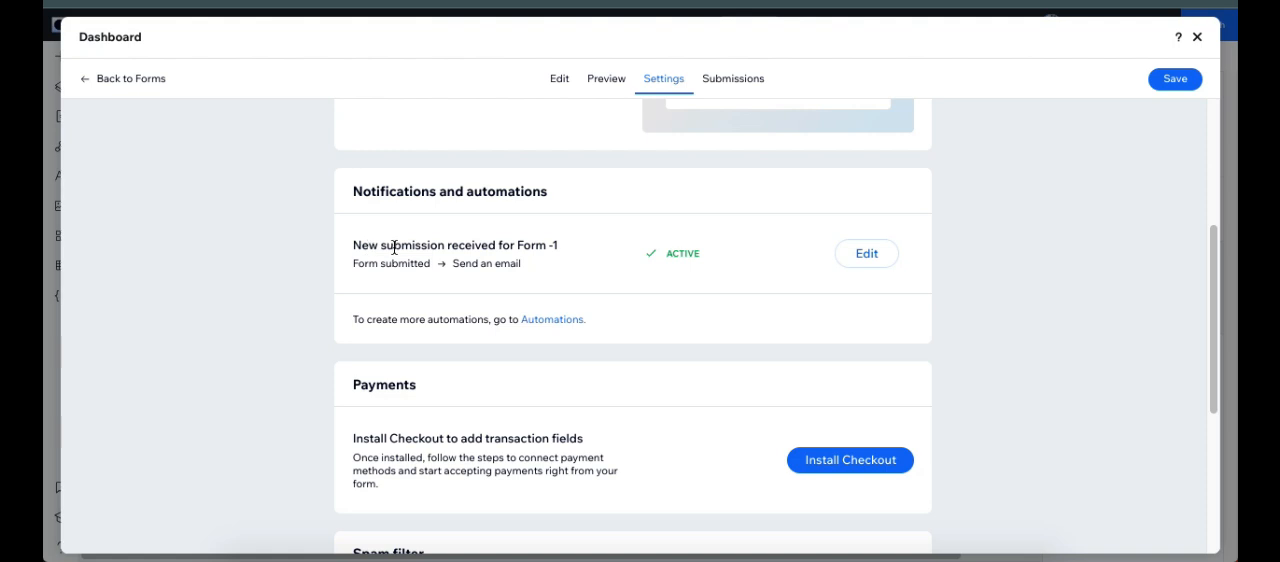
pyautogui.click(865, 260)
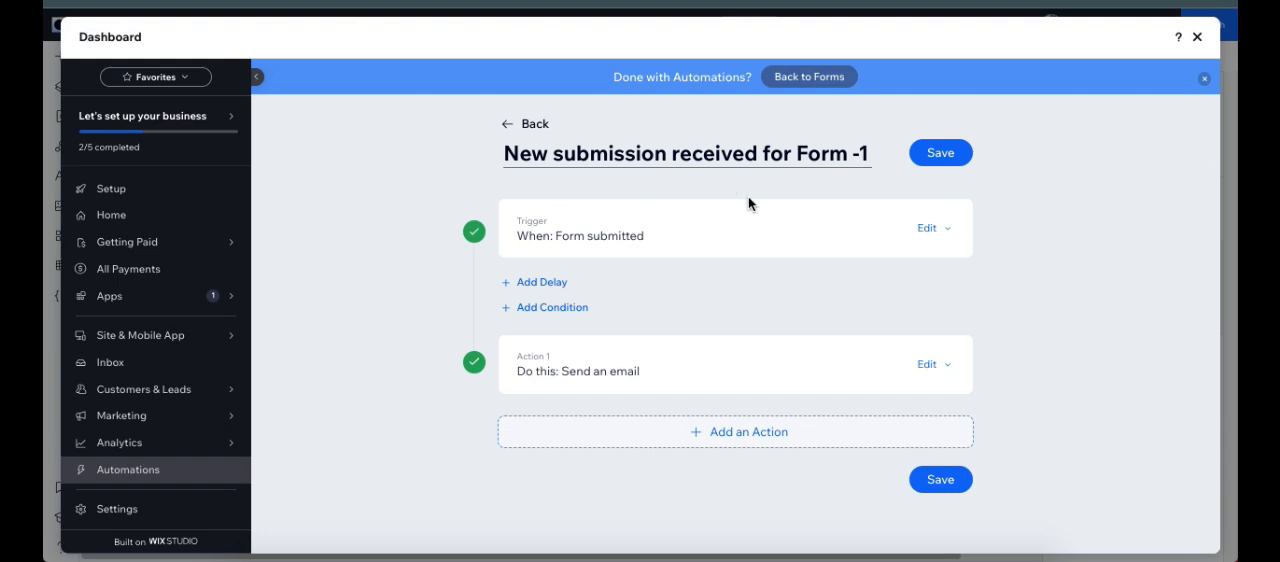
# Step: Rename the automation as "Form Submission"
pyautogui.click(865, 153)
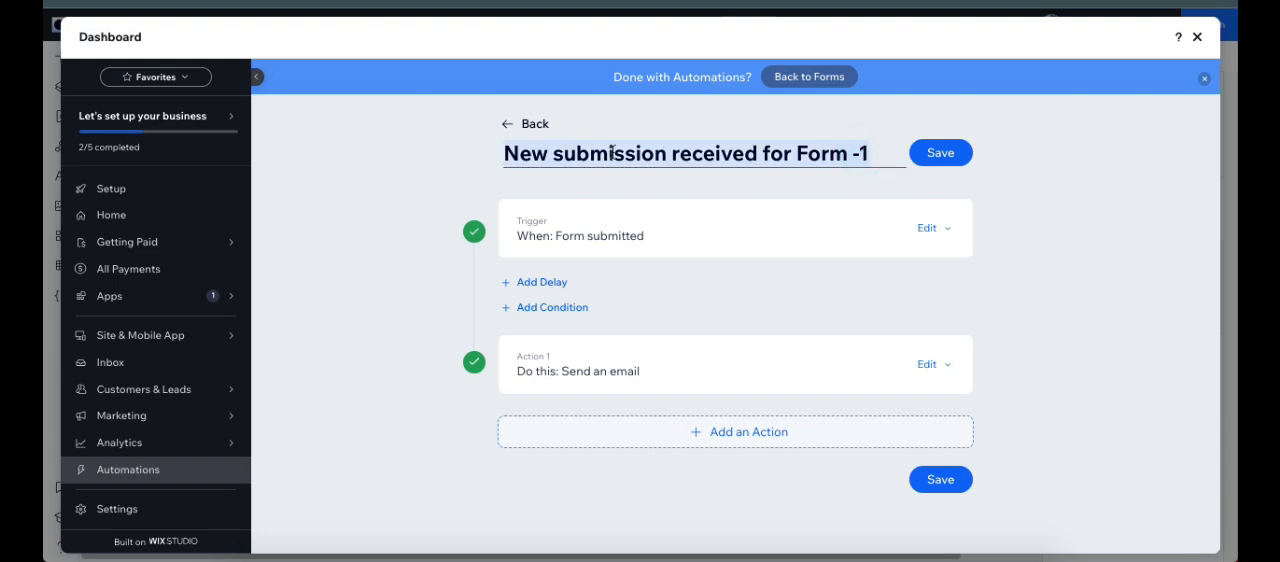
pyautogui.write('Form Su')
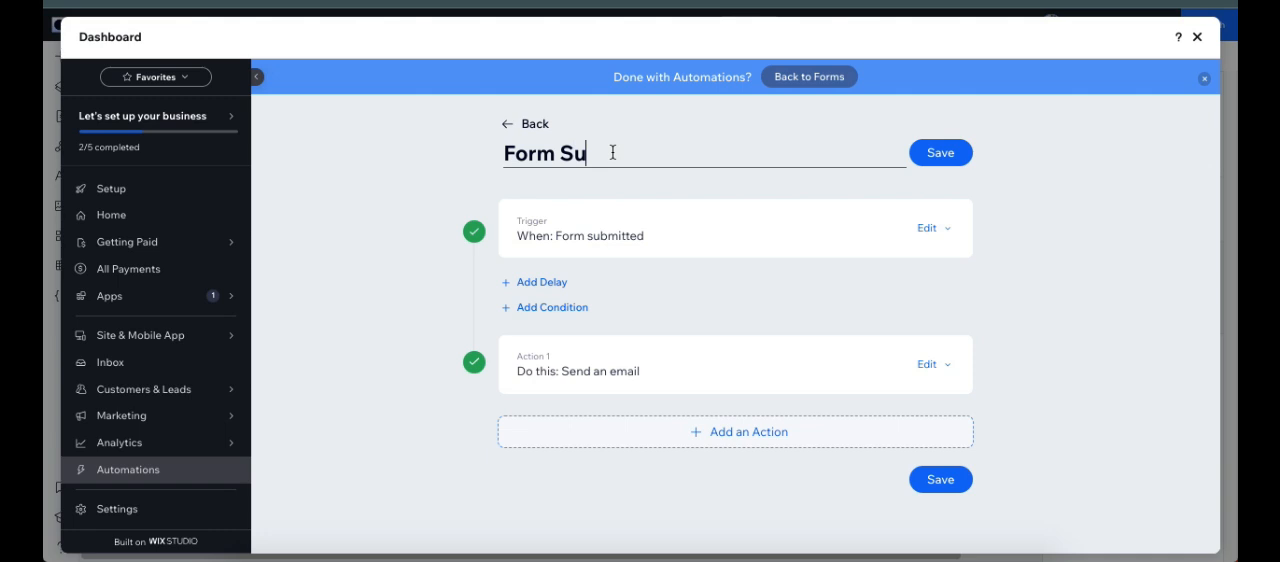
pyautogui.write('bmission')
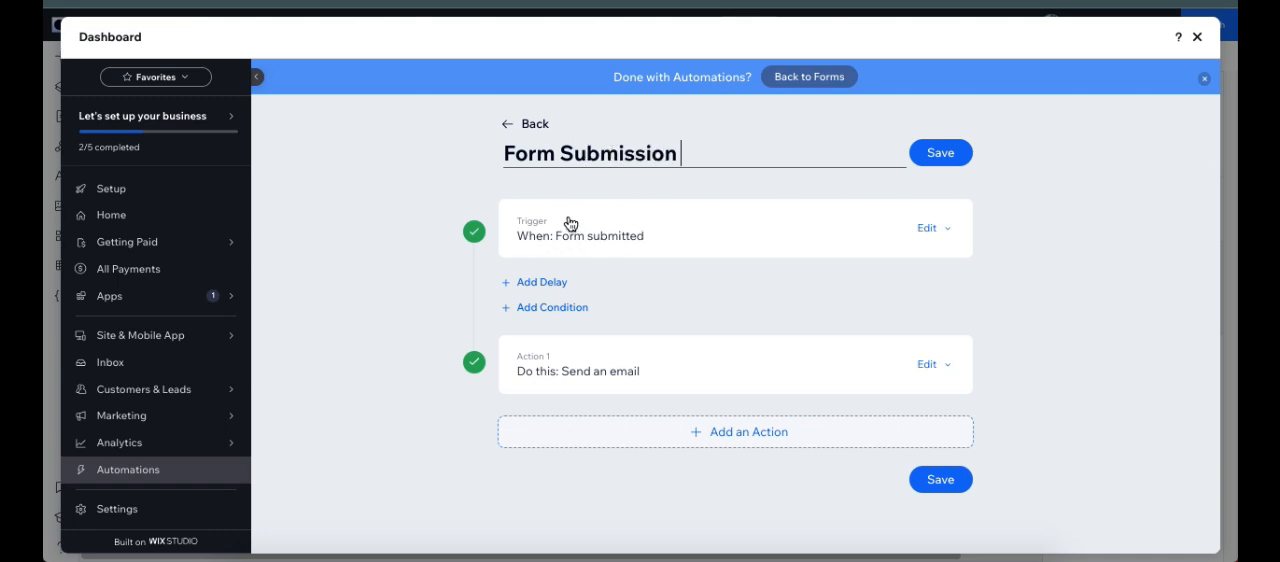
# Step: Examine the automation's trigger options, including the selected form and the frequency limit
pyautogui.click(935, 229)
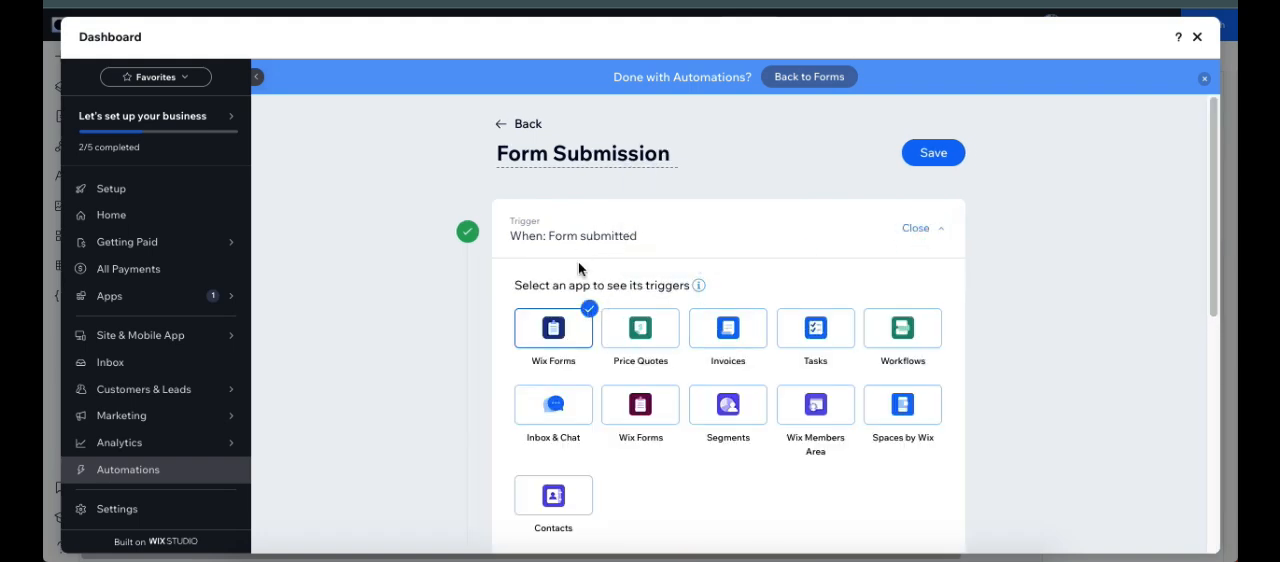
pyautogui.scroll(-5, 590, 330)
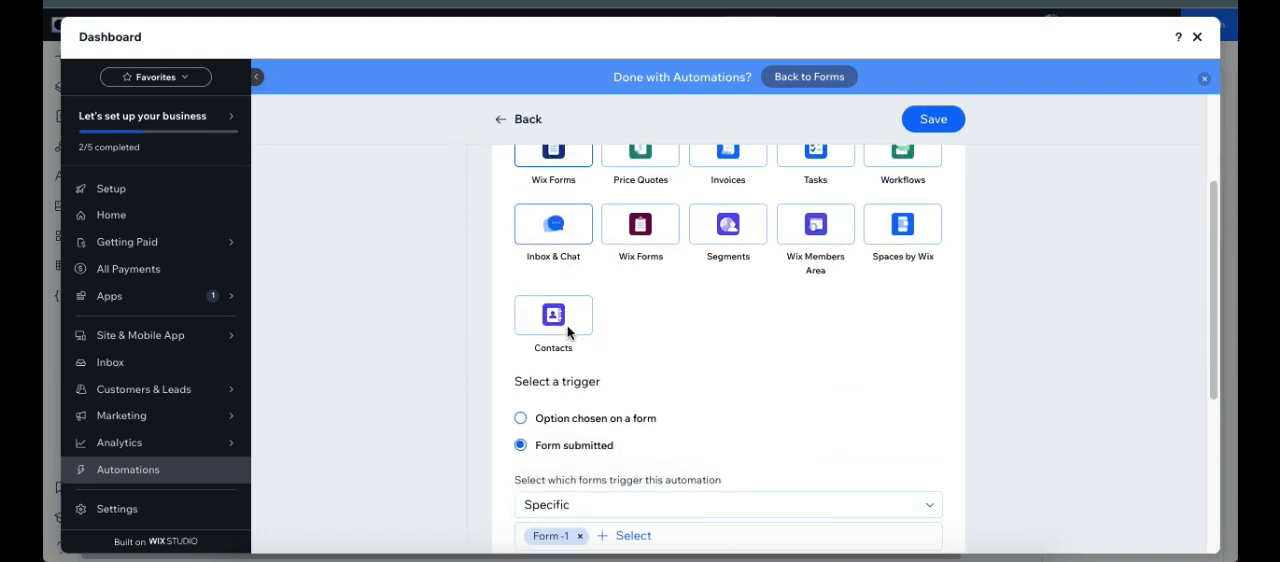
pyautogui.scroll(-1, 611, 333)
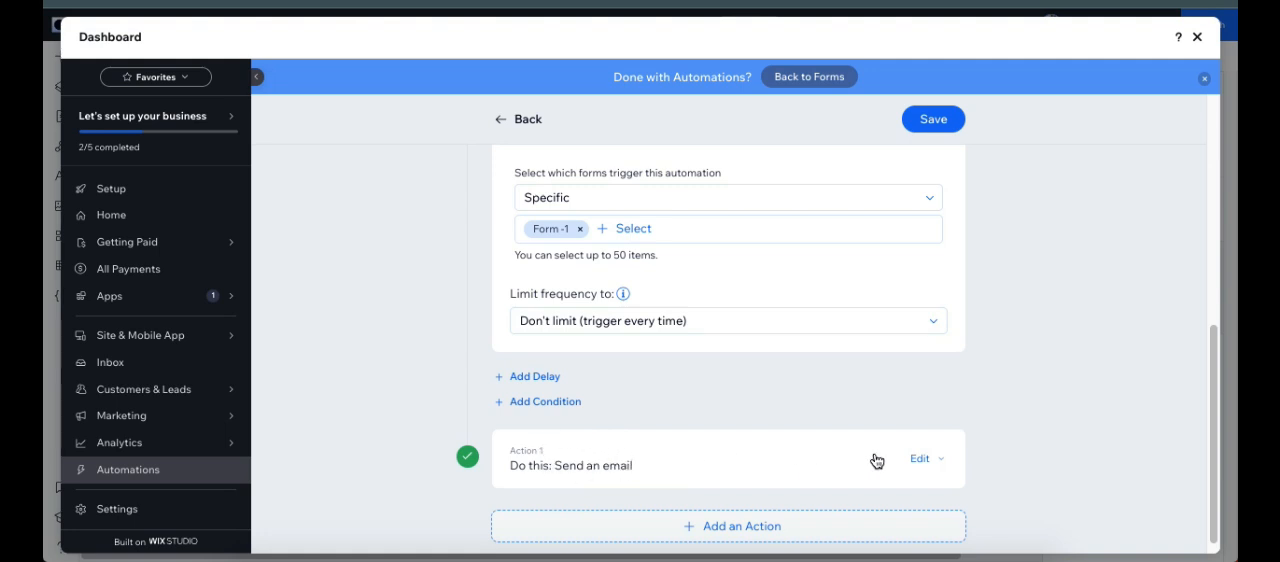
# Step: Review the available responses for Action 1 and change it to "Get an email"
pyautogui.click(922, 463)
pyautogui.scroll(-2, 866, 431)
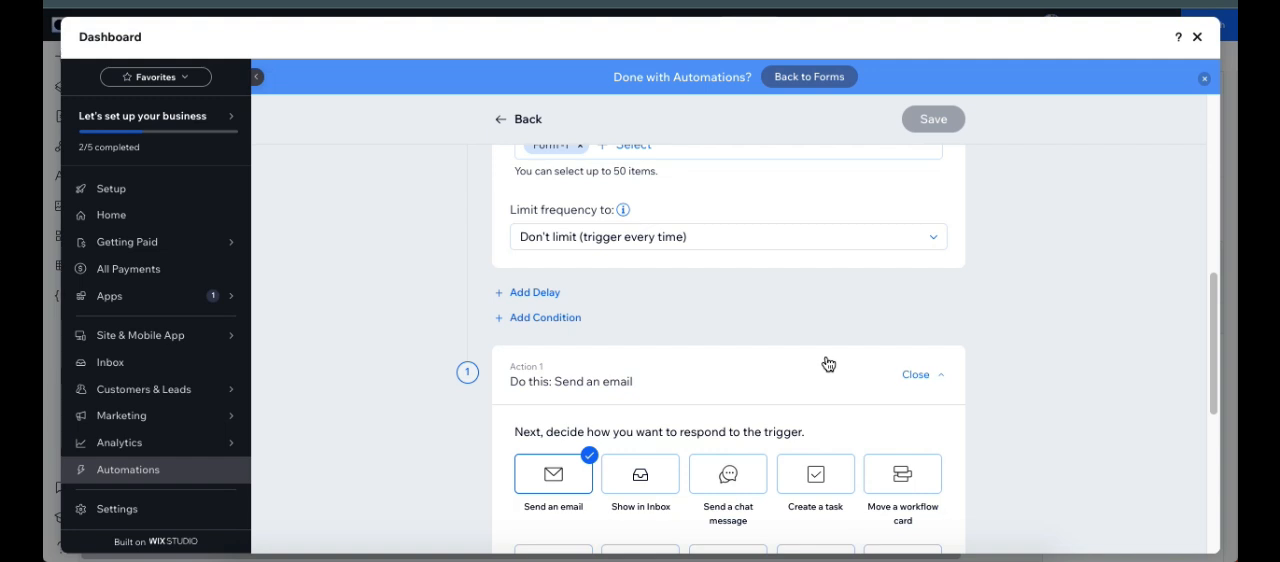
pyautogui.scroll(-3, 826, 363)
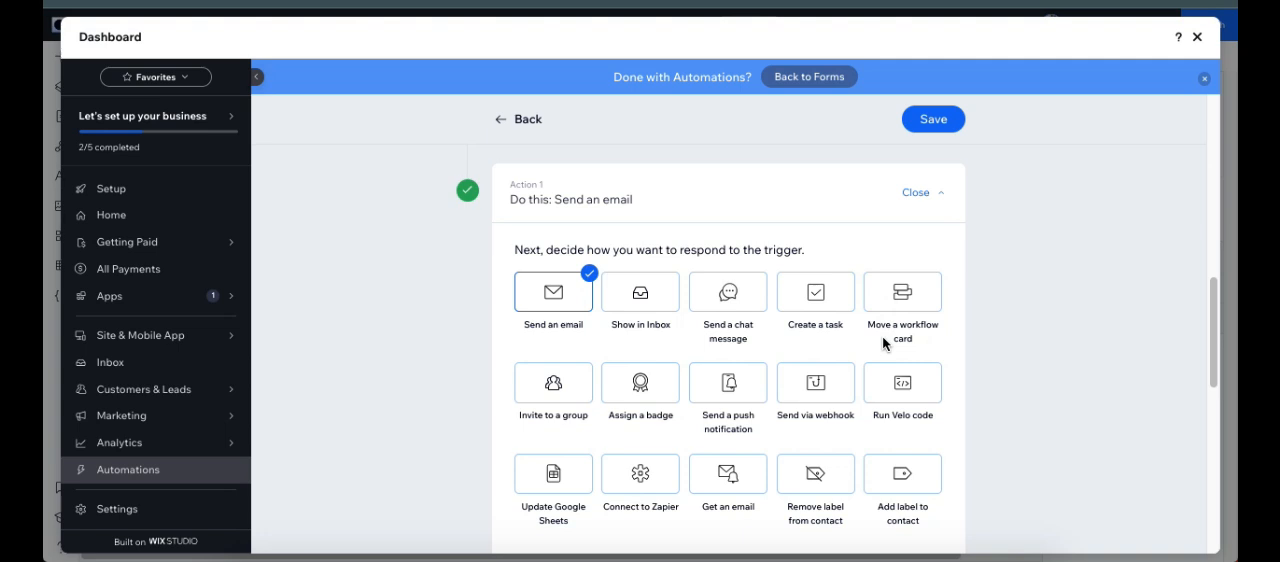
pyautogui.scroll(-1, 884, 350)
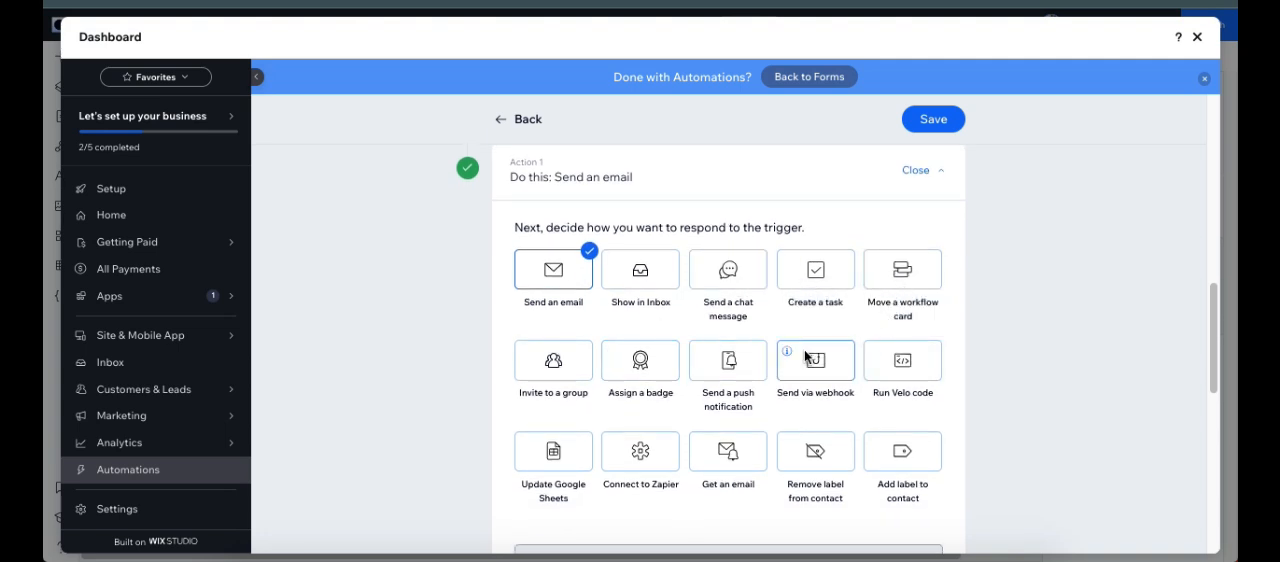
pyautogui.click(731, 456)
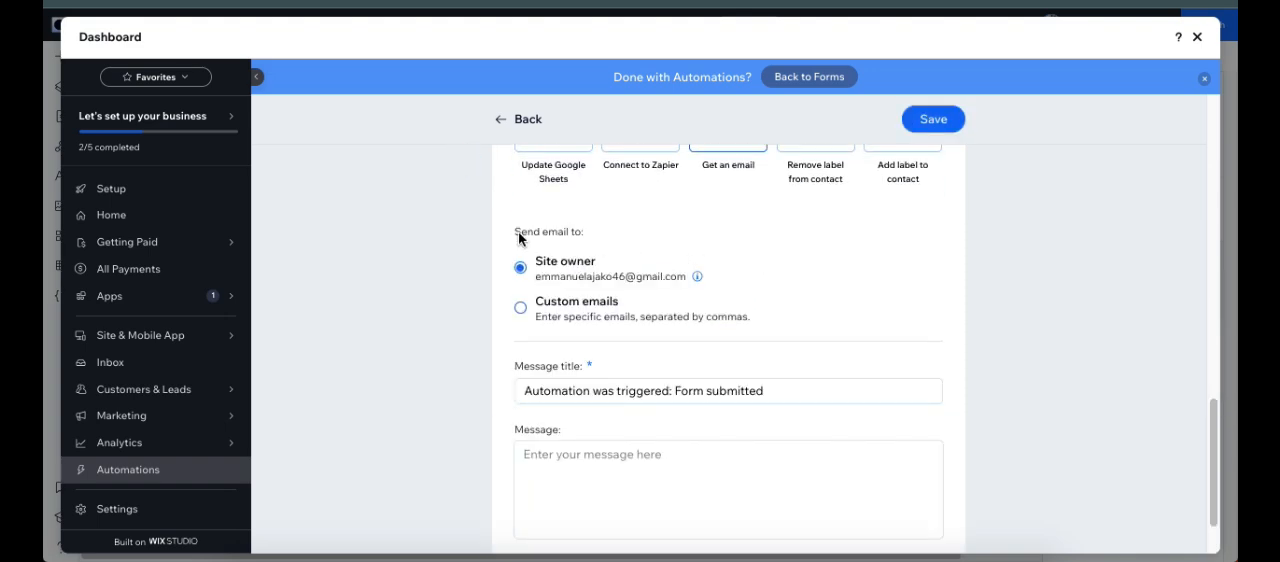
# Step: Send the notification to custom emails instead of the site owner and enter the recipient's email address
pyautogui.click(522, 309)
pyautogui.click(599, 345)
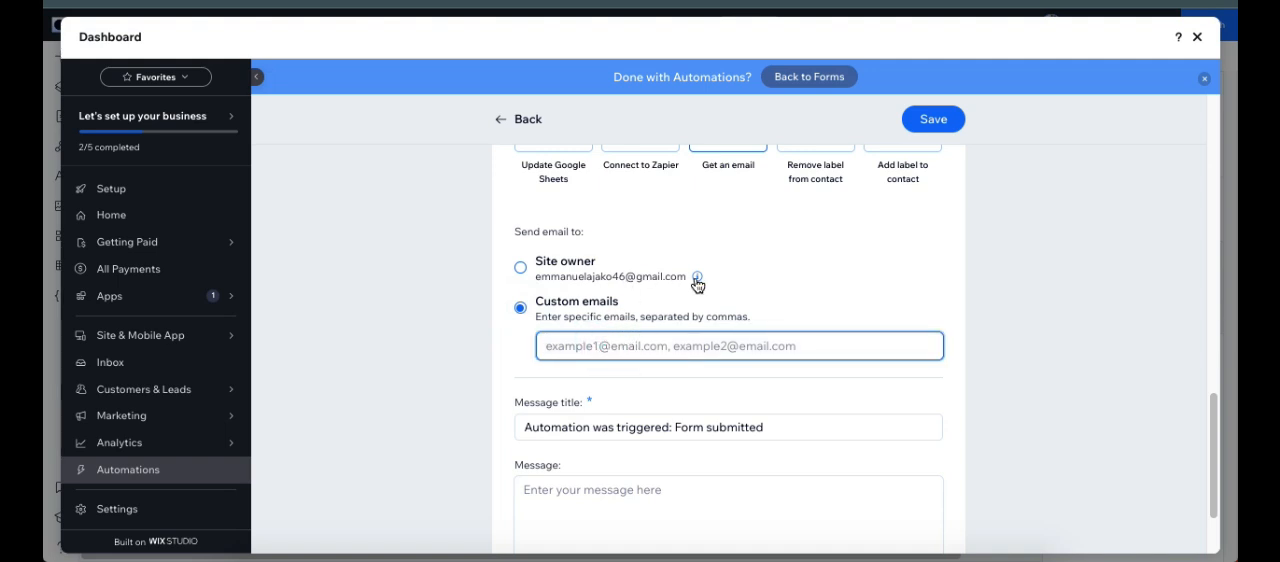
pyautogui.moveTo(699, 278)
pyautogui.click(729, 378)
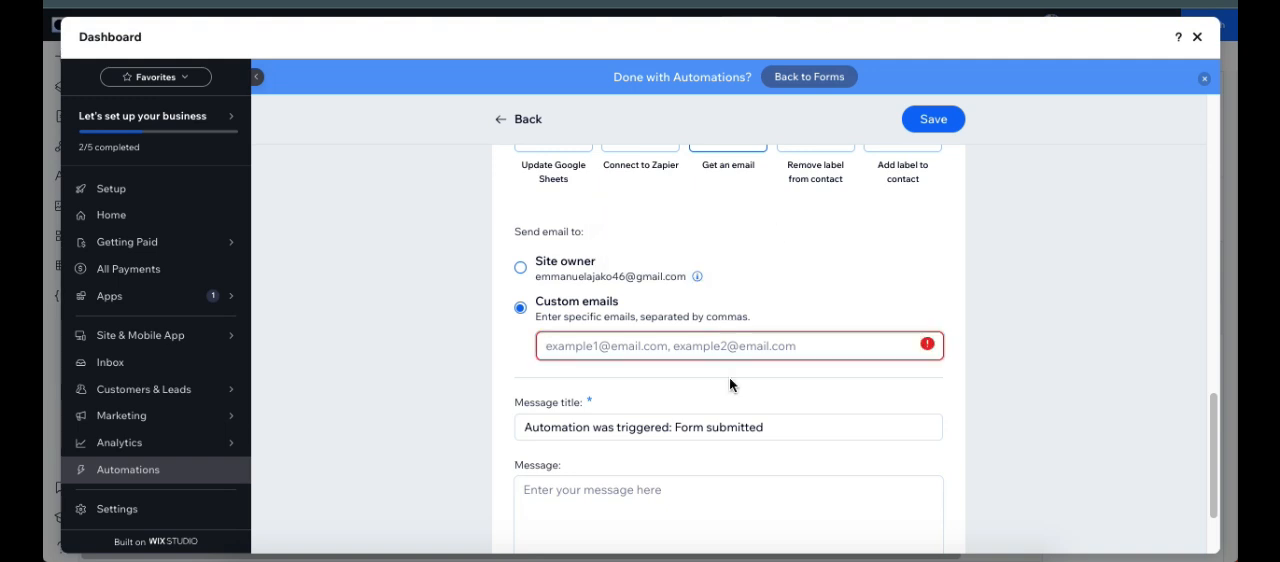
pyautogui.click(677, 343)
pyautogui.hotkey('ctrl', 'v')
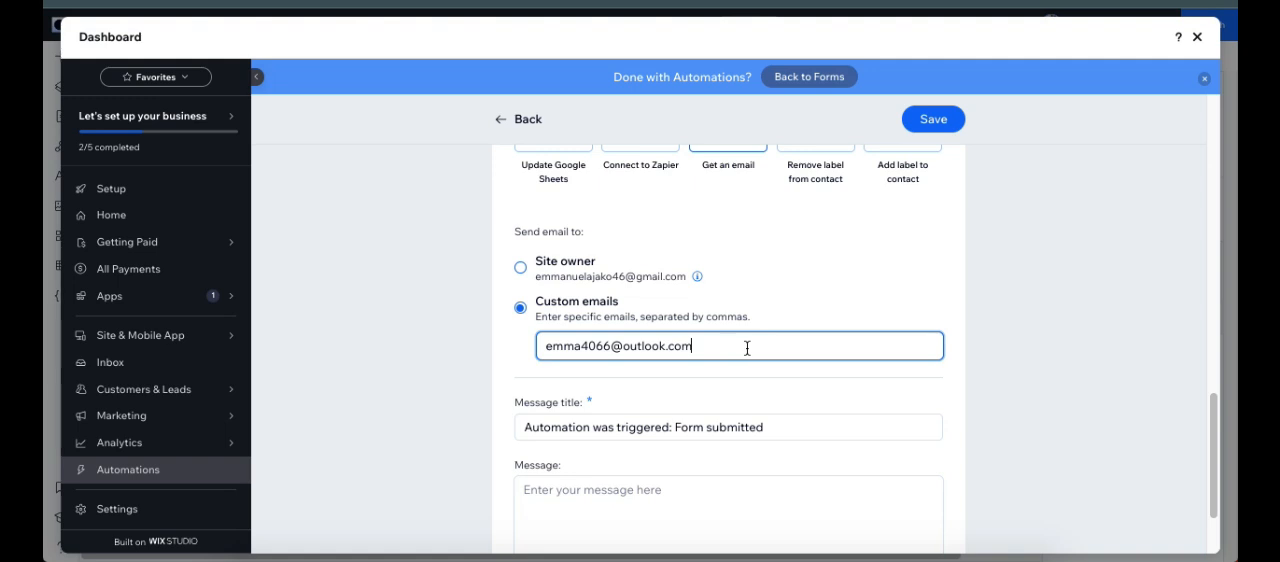
pyautogui.click(808, 306)
# Step: Shorten the notification's message title to "Form submitted", include the trigger details in the email, and save the automation
pyautogui.scroll(-2, 811, 303)
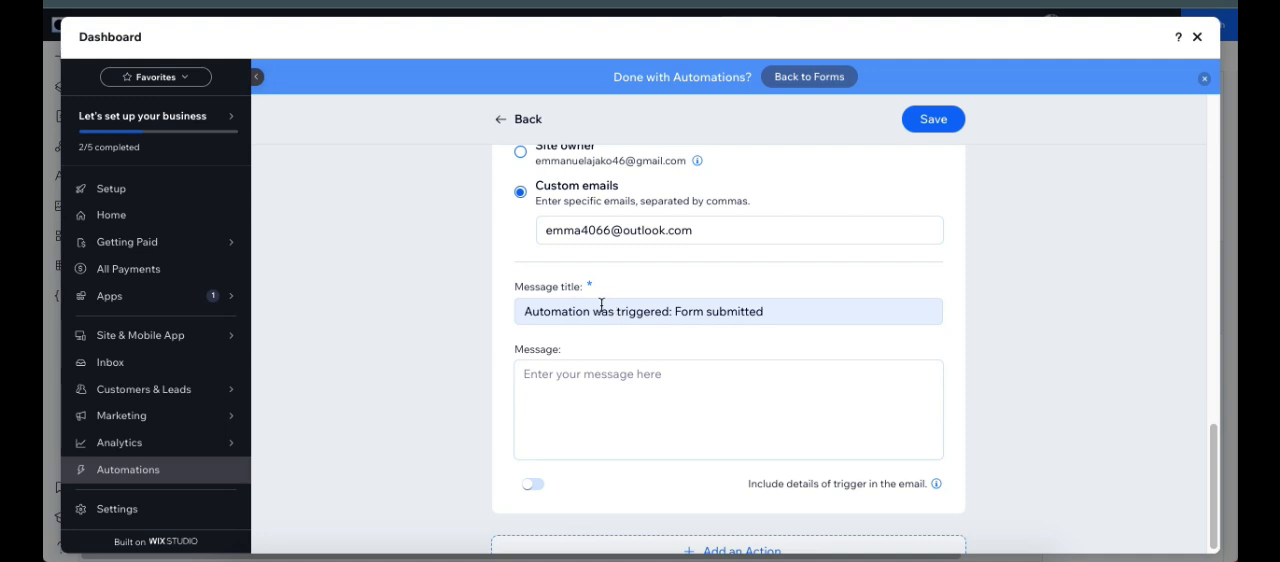
pyautogui.click(672, 306)
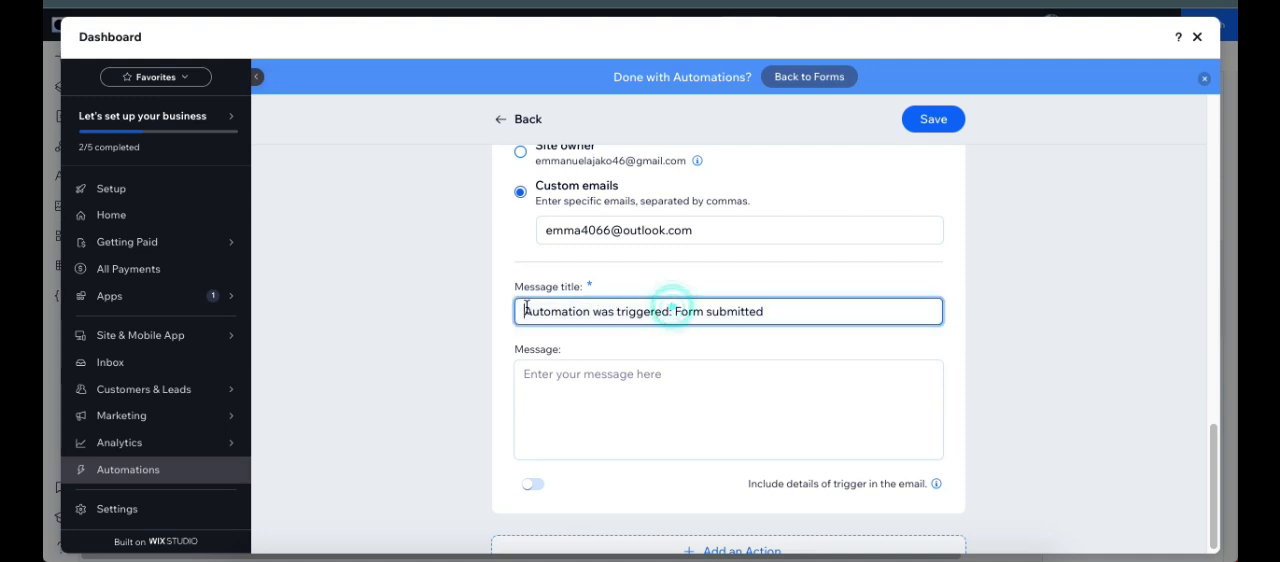
pyautogui.moveTo(520, 311); pyautogui.dragTo(665, 313)
pyautogui.press('BackSpace')
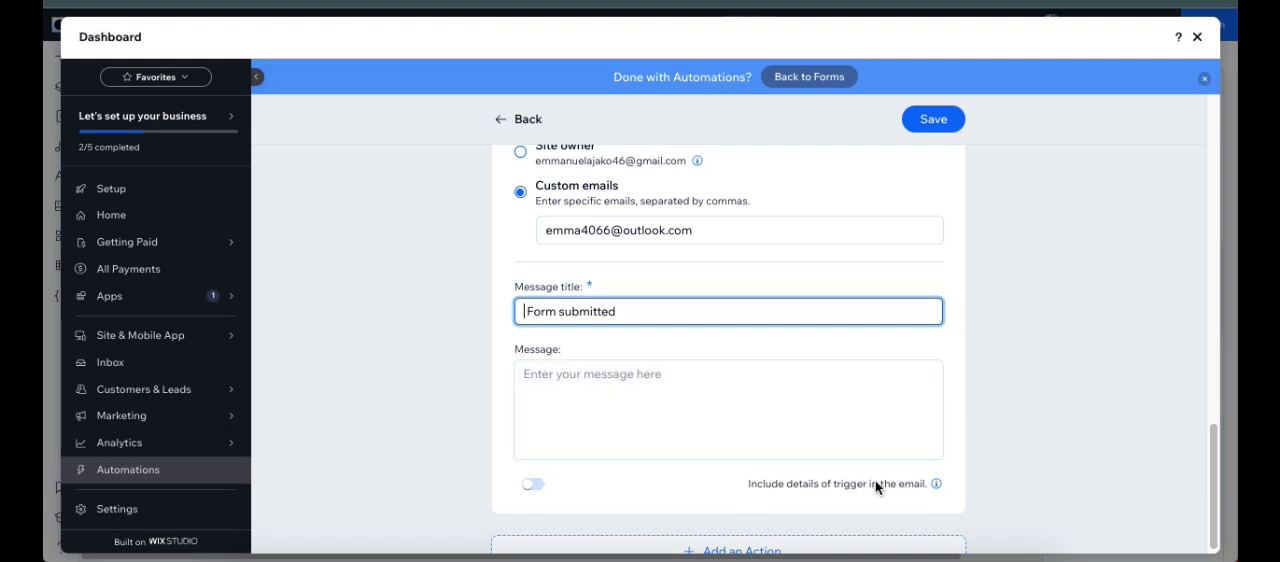
pyautogui.click(536, 487)
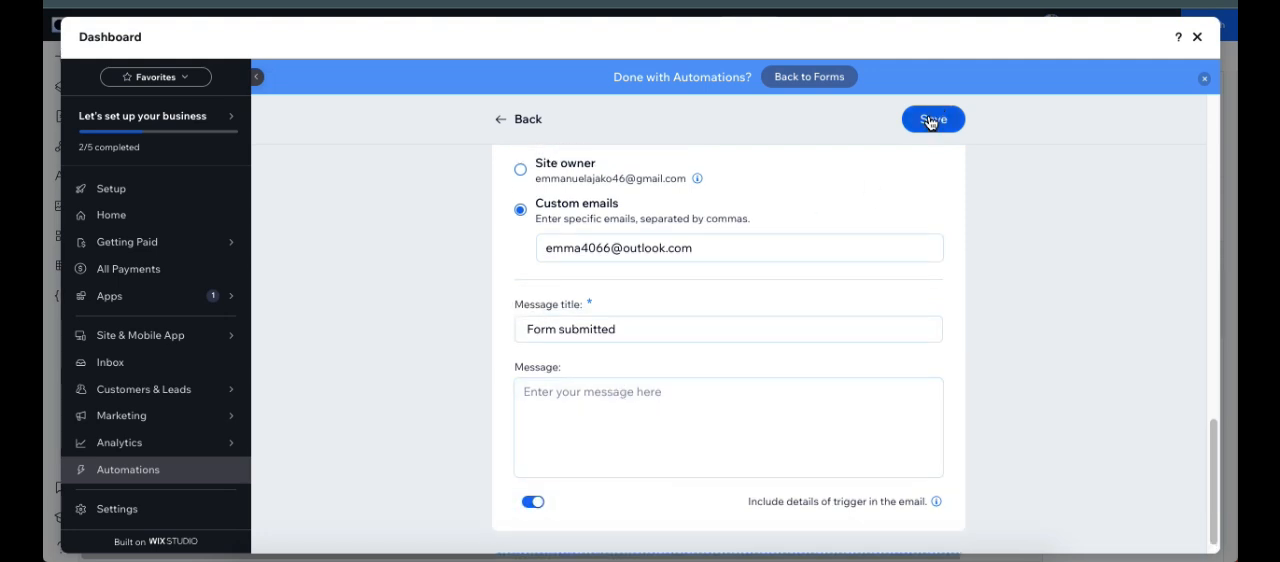
pyautogui.click(936, 121)
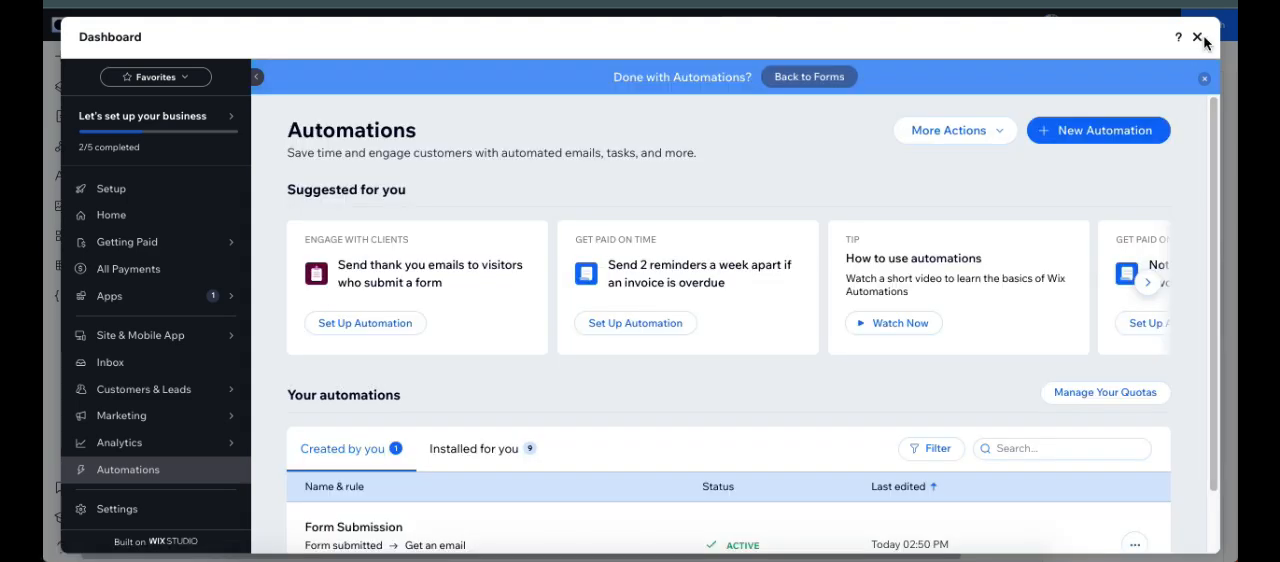
# Step: Close the dashboard, publish the updated site, and bring up the contact form on the live page
pyautogui.click(1200, 38)
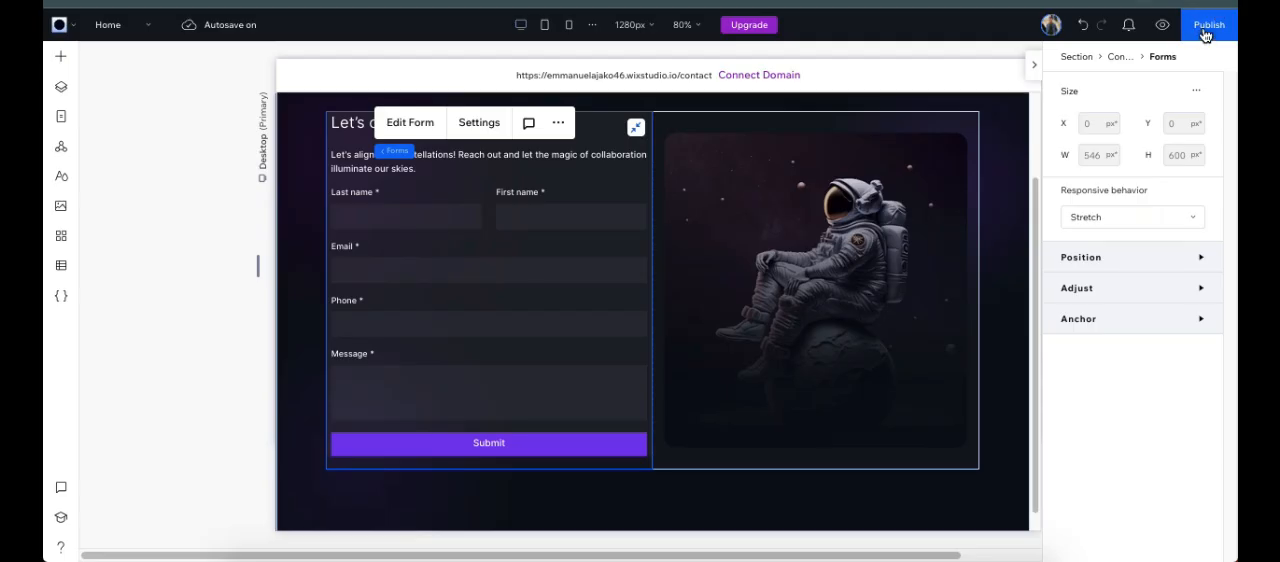
pyautogui.click(1205, 30)
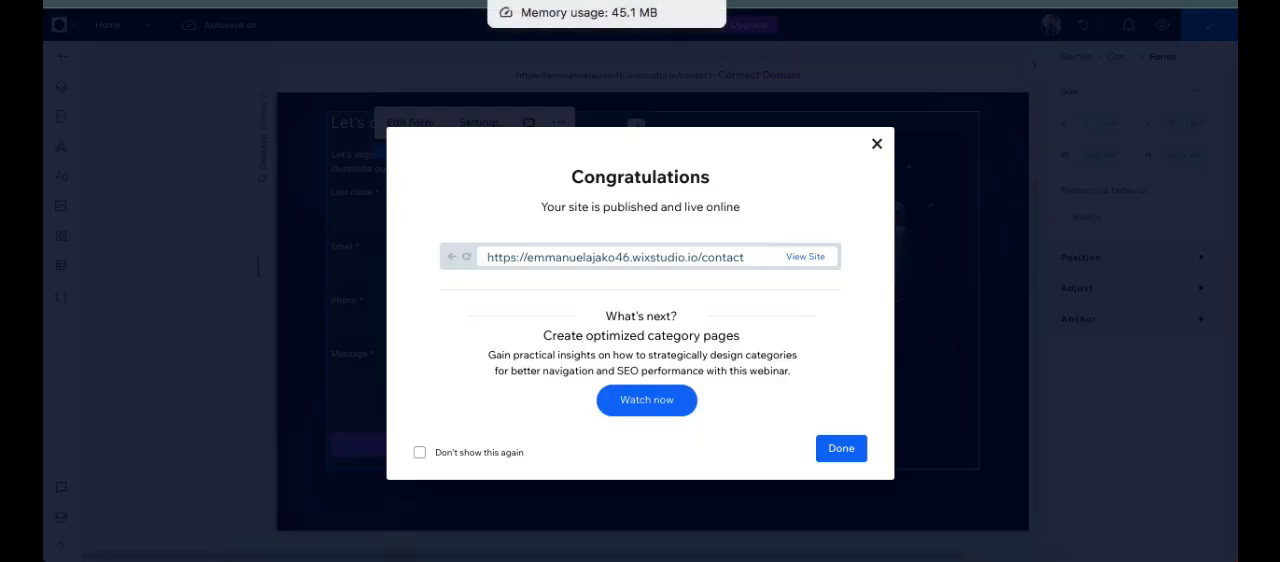
pyautogui.click(560, 2)
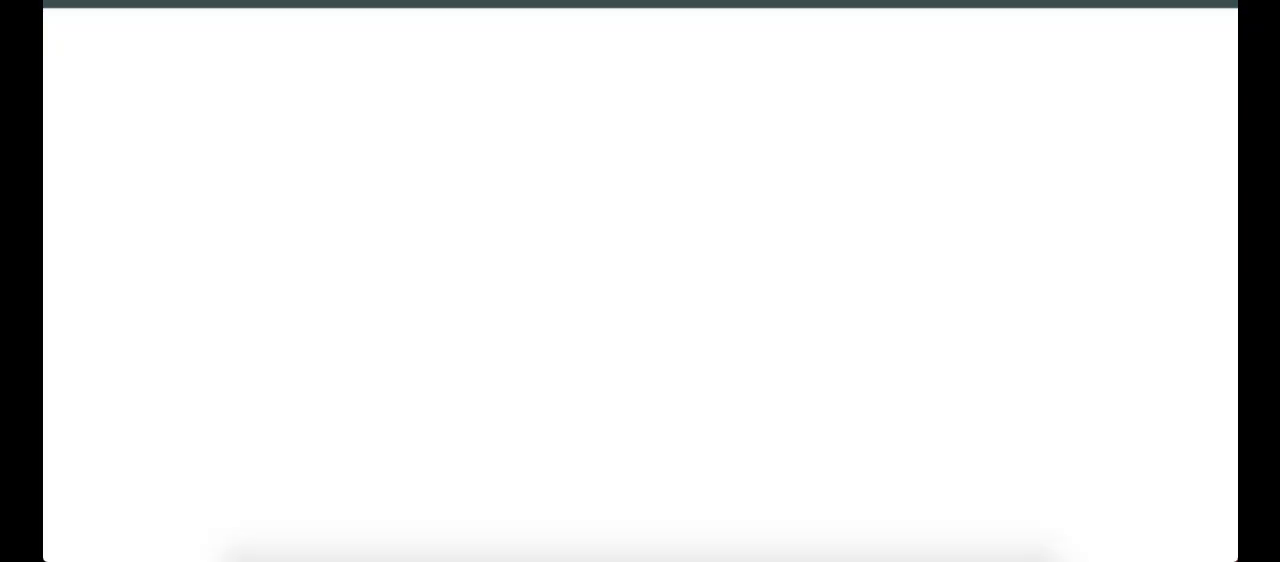
pyautogui.scroll(1, 633, 300)
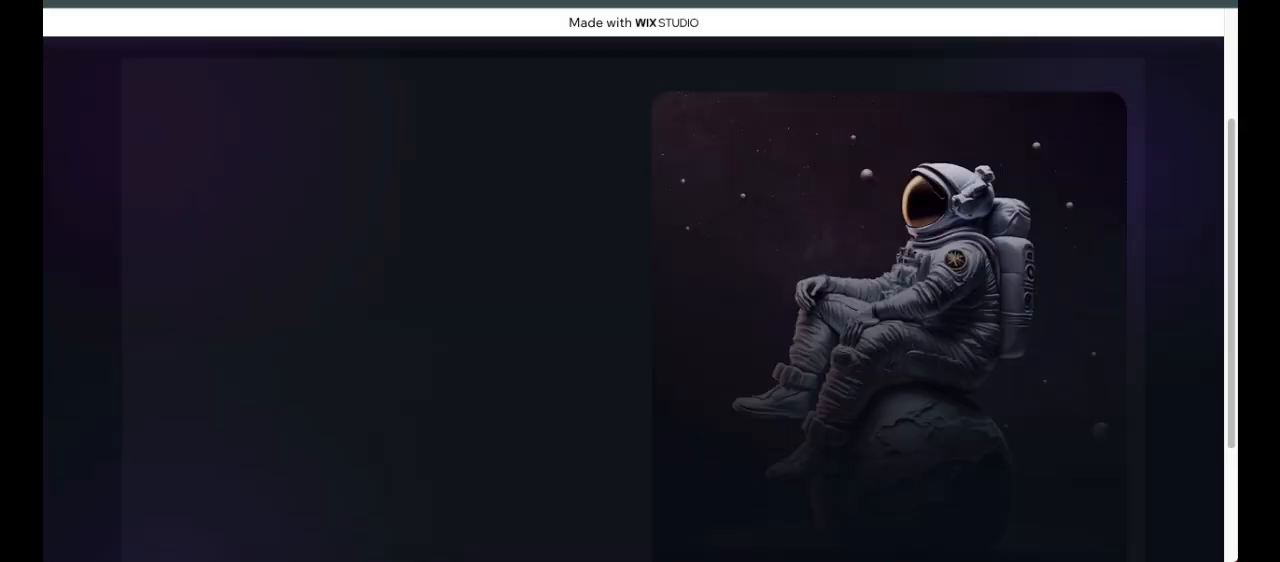
pyautogui.scroll(3, 453, 241)
pyautogui.scroll(-1, 330, 285)
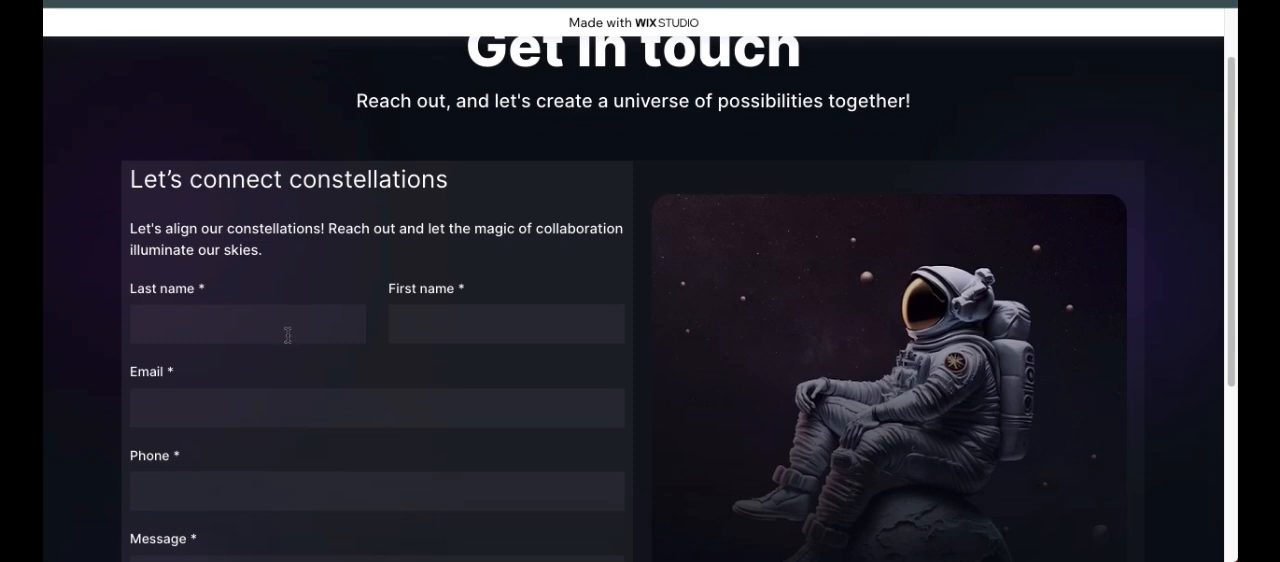
# Step: Fill in the live form's last name, first name, email and phone fields with the saved contact details
pyautogui.click(287, 327)
pyautogui.click(286, 371)
pyautogui.scroll(-2, 311, 457)
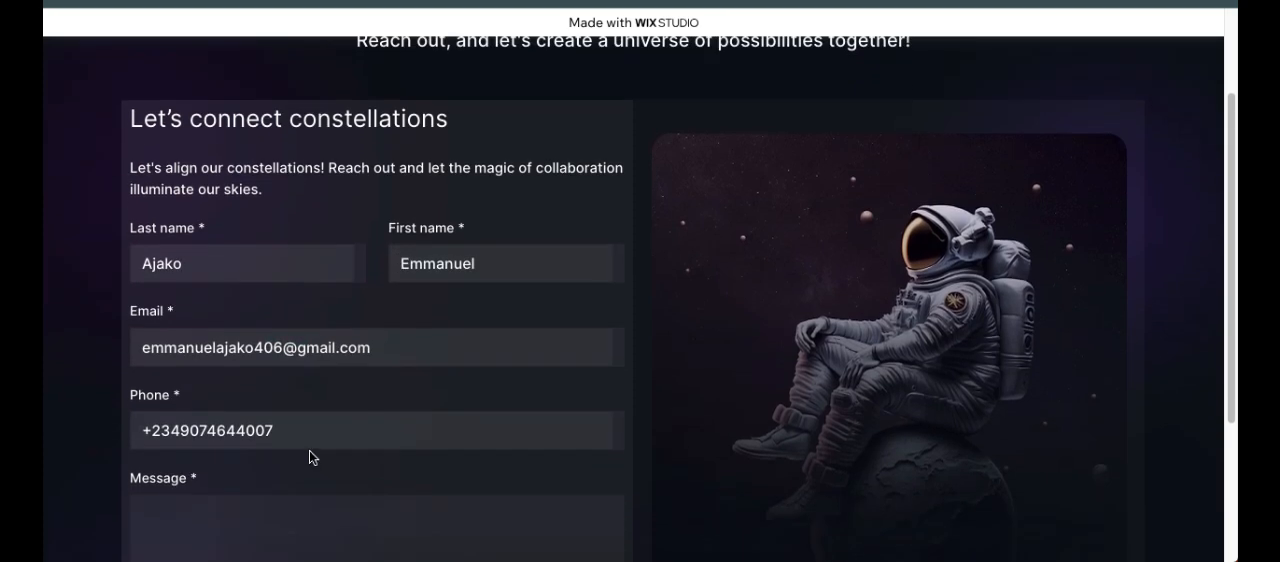
# Step: Enter "Message to another email address" as the message and submit the live contact form
pyautogui.click(268, 469)
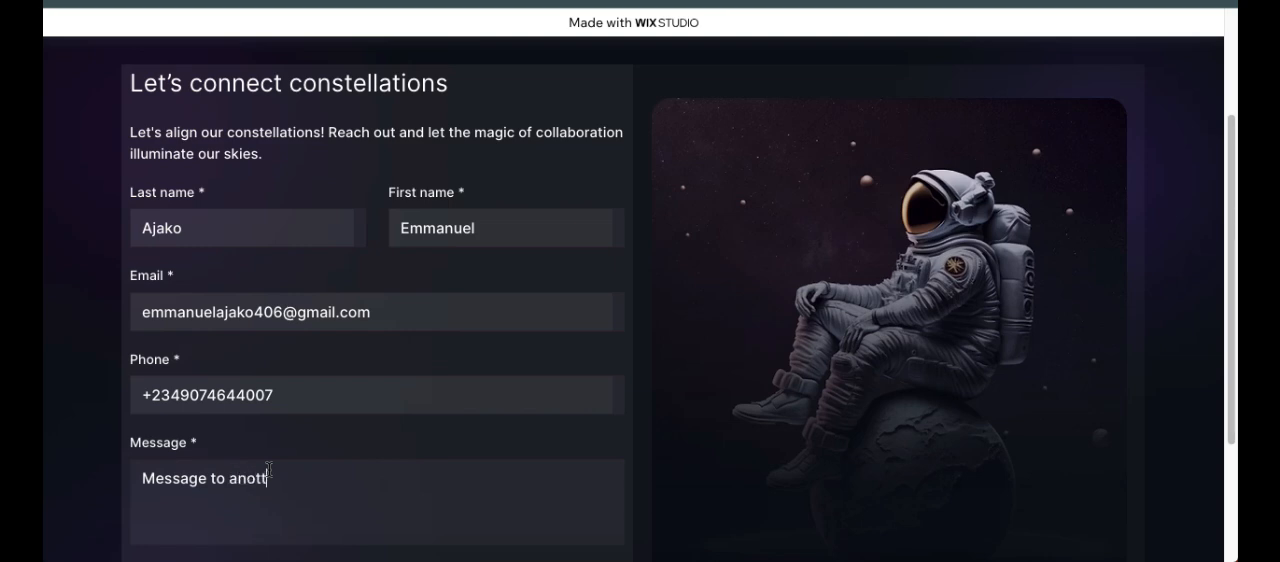
pyautogui.write('Message to another email address')
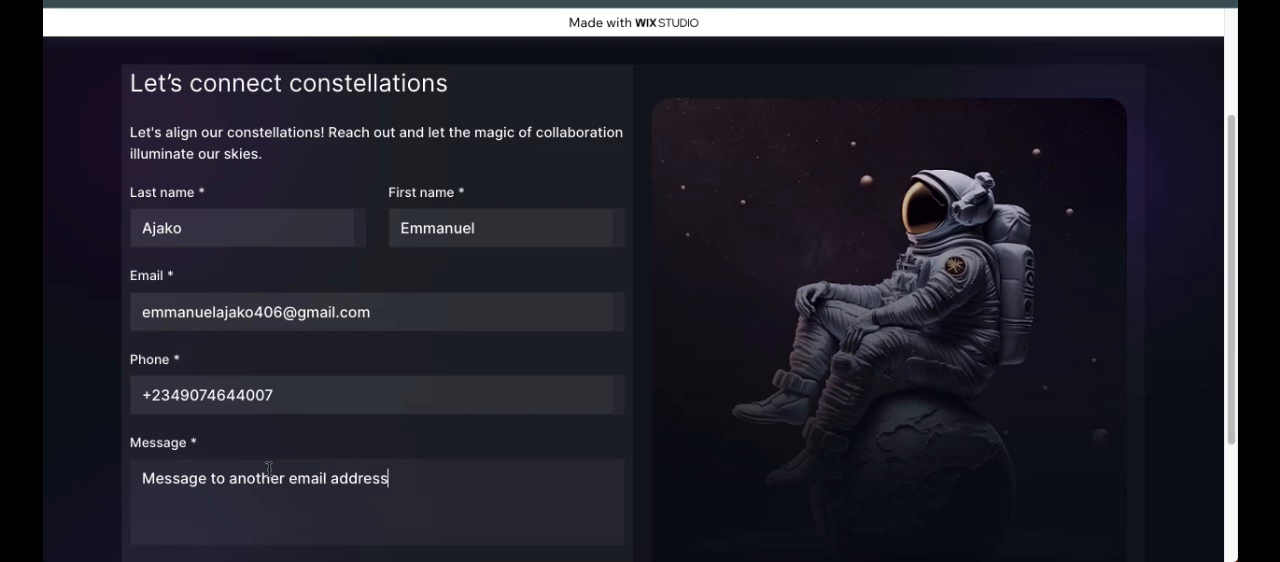
pyautogui.scroll(-1, 331, 480)
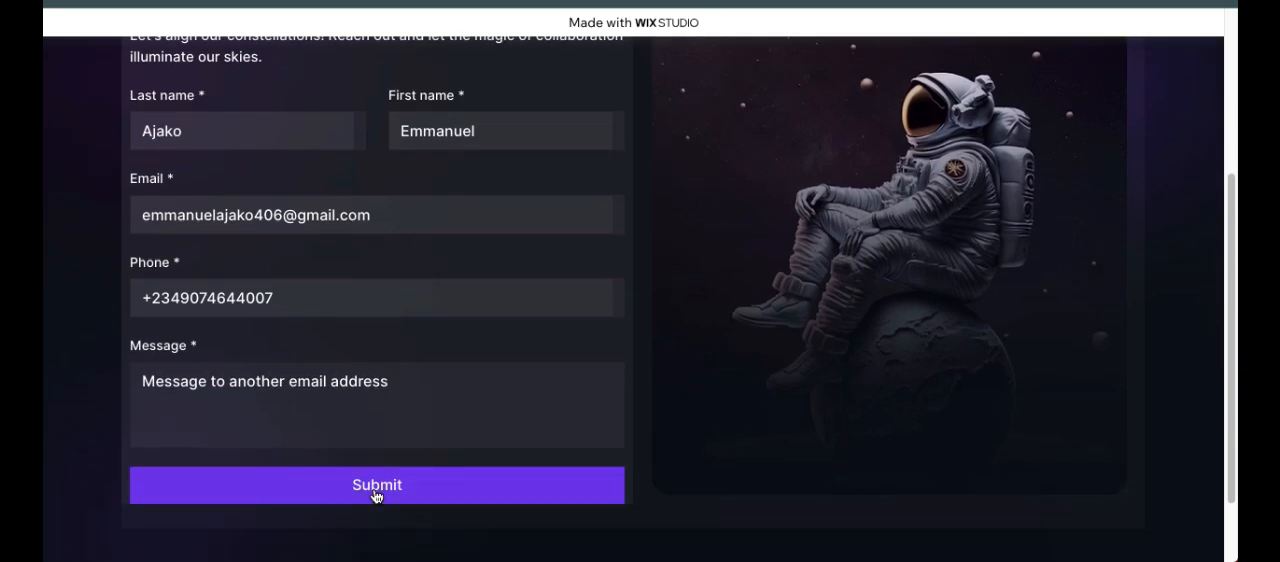
pyautogui.click(377, 487)
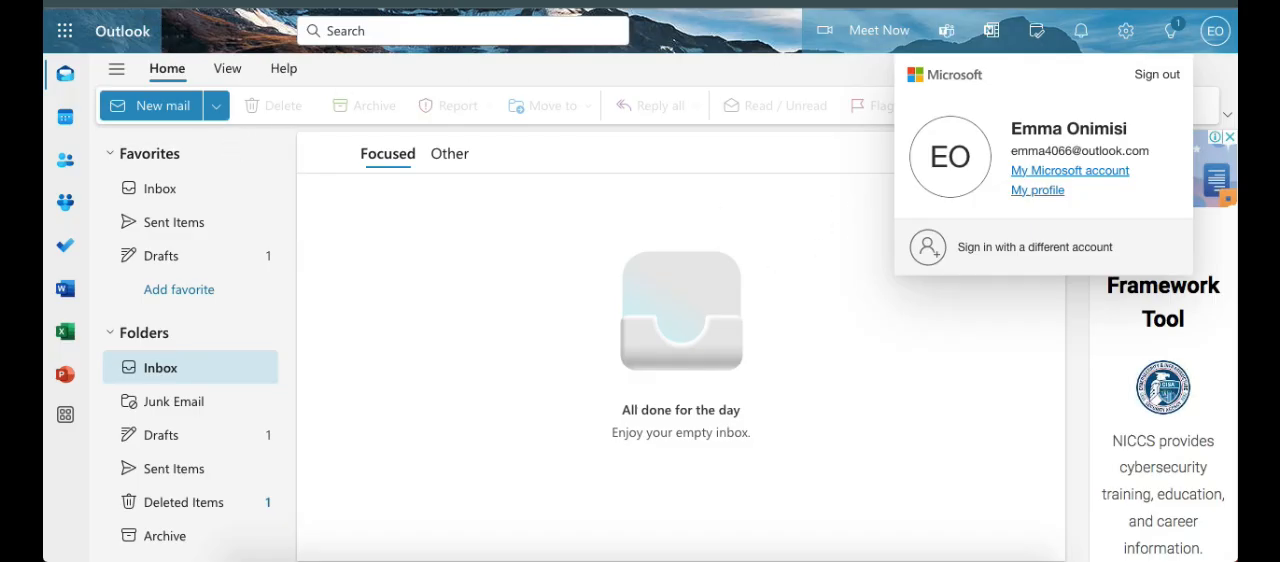
# Step: Refresh the recipient's Outlook inbox and open the notification email from Wix
pyautogui.press('super+r')
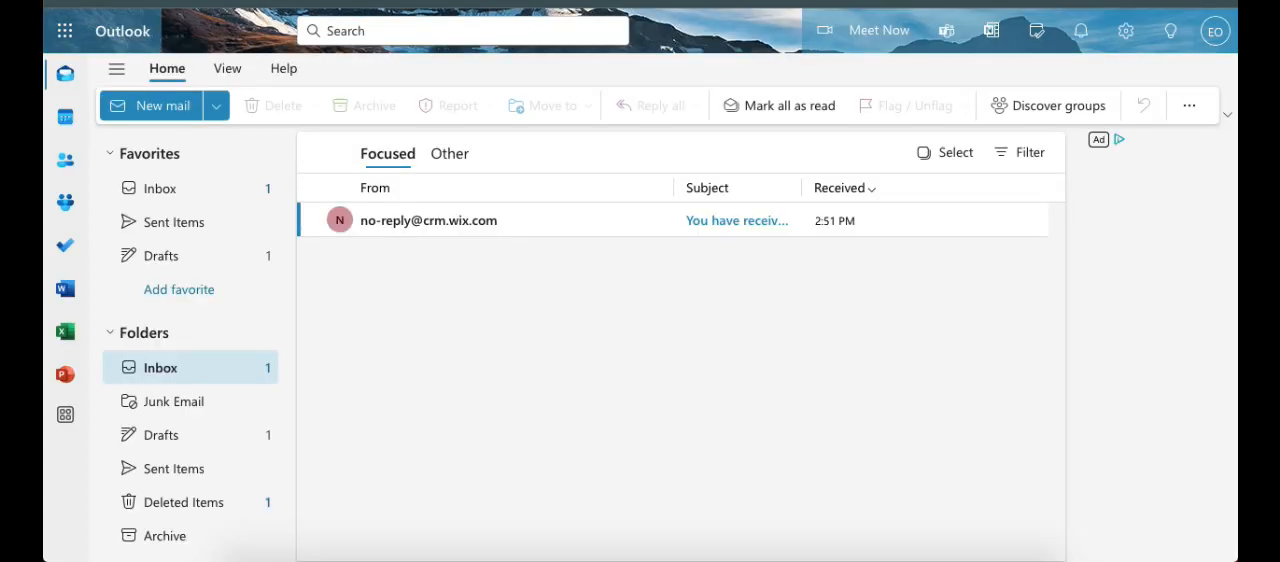
pyautogui.click(545, 223)
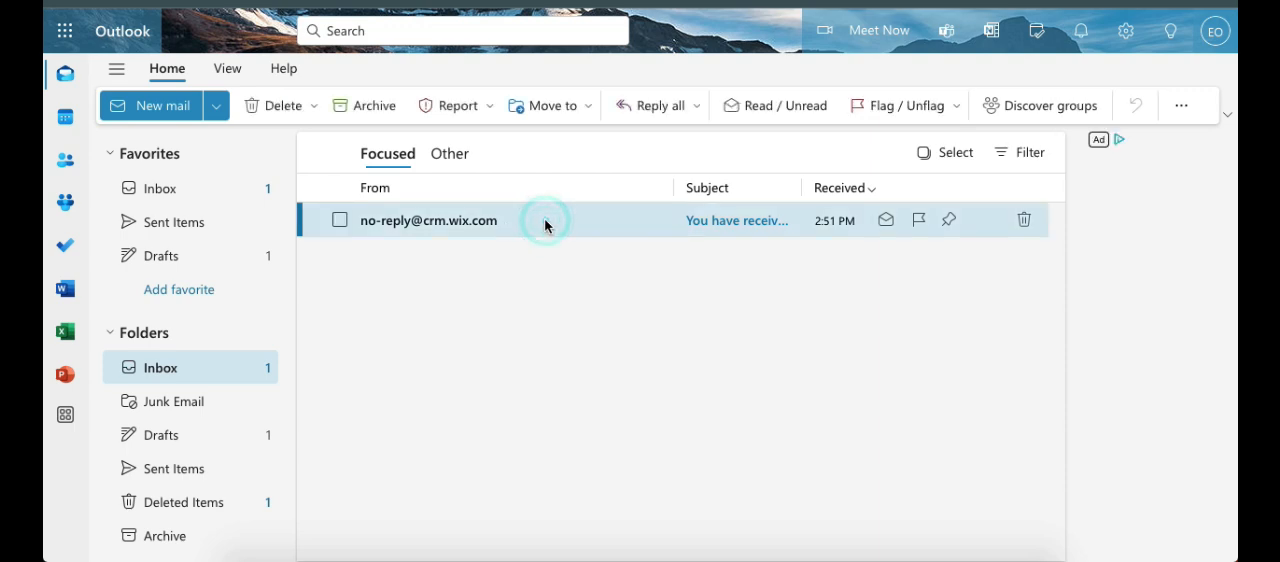
pyautogui.doubleClick(491, 220)
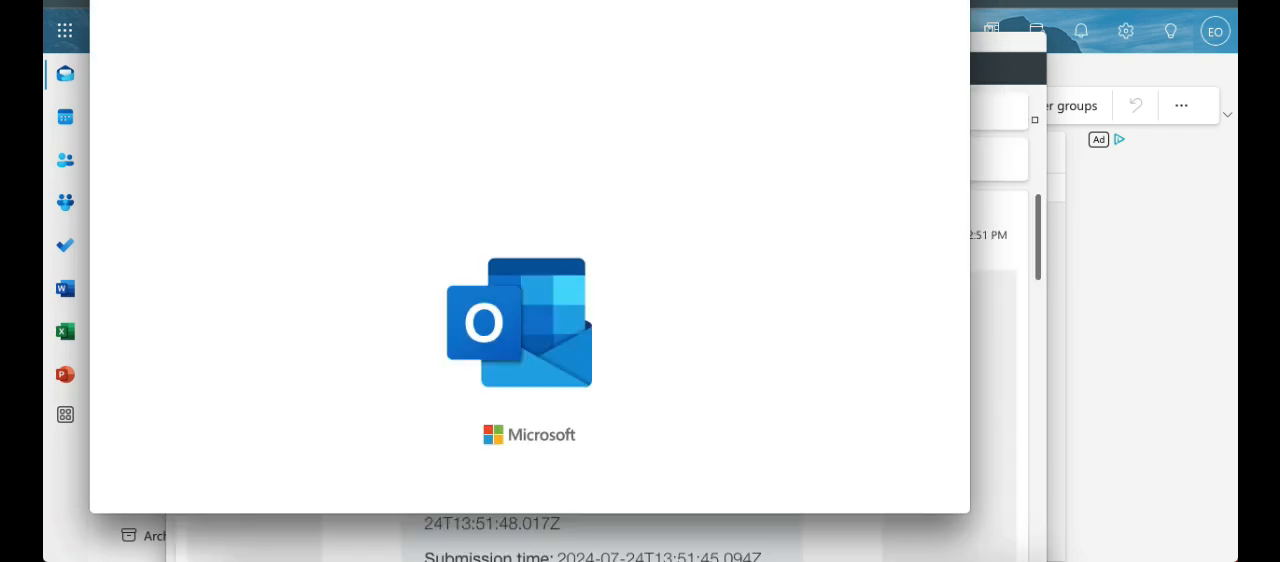
# Step: Examine the notification summary in the email, checking the submitted message and the contact details
pyautogui.scroll(-4, 814, 286)
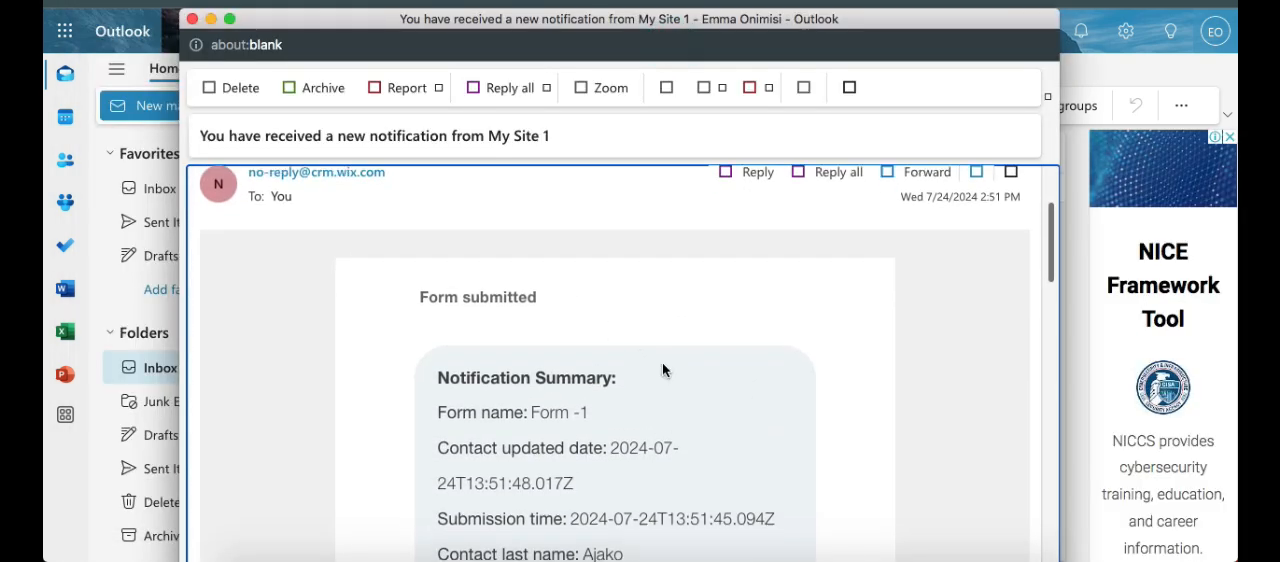
pyautogui.scroll(-4, 665, 361)
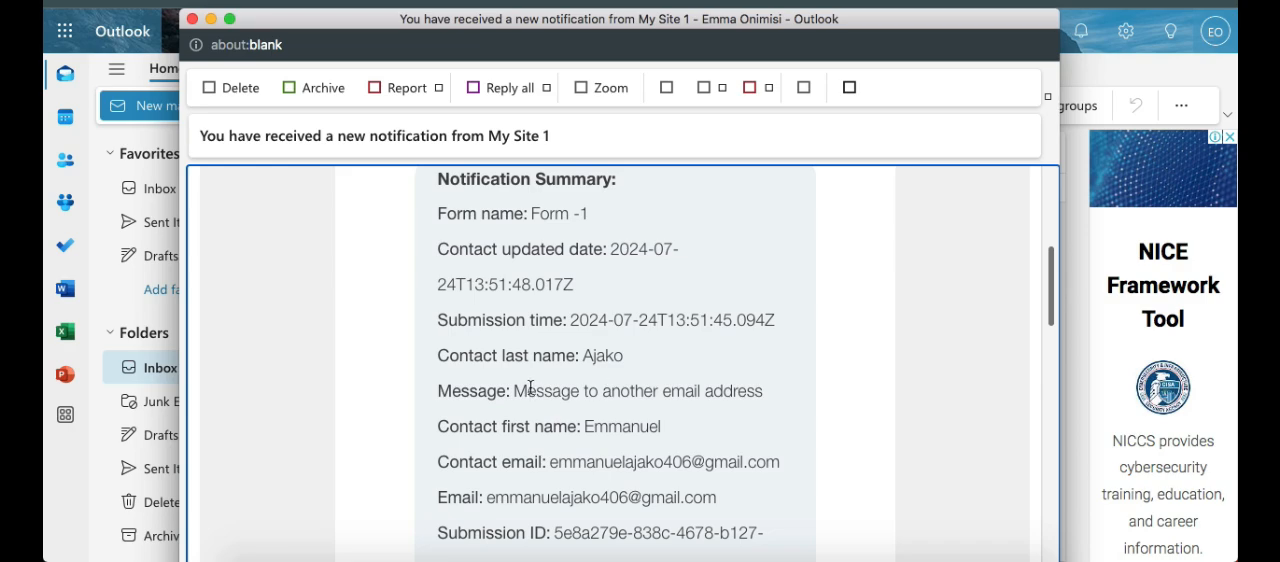
pyautogui.moveTo(517, 384); pyautogui.dragTo(764, 392)
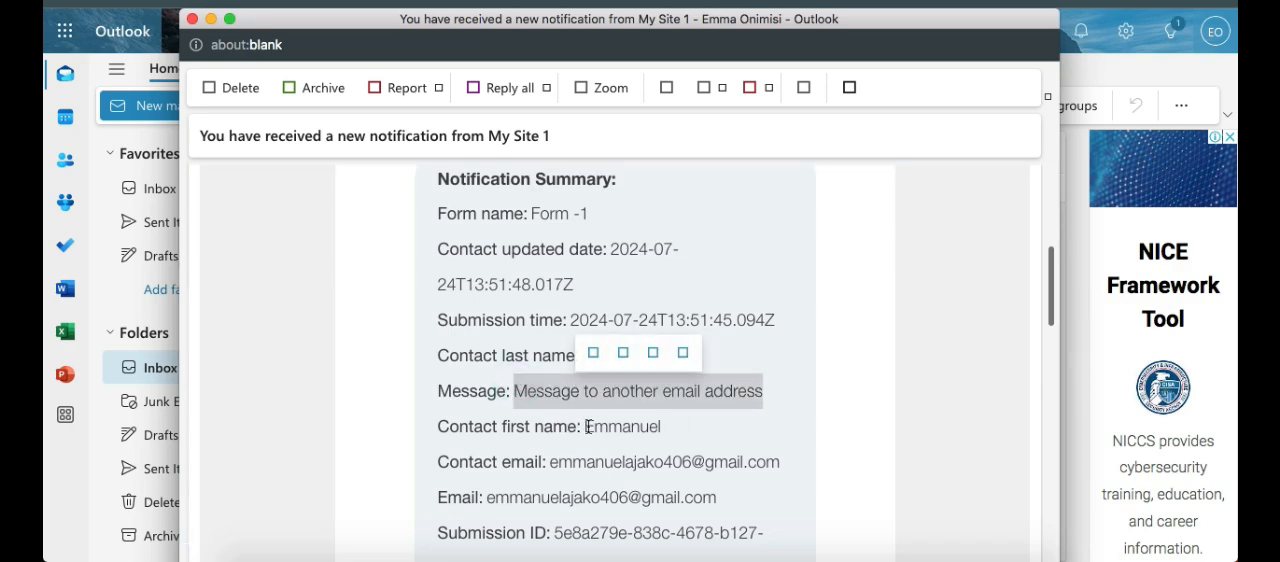
pyautogui.moveTo(586, 426); pyautogui.dragTo(684, 447)
pyautogui.scroll(-6, 726, 444)
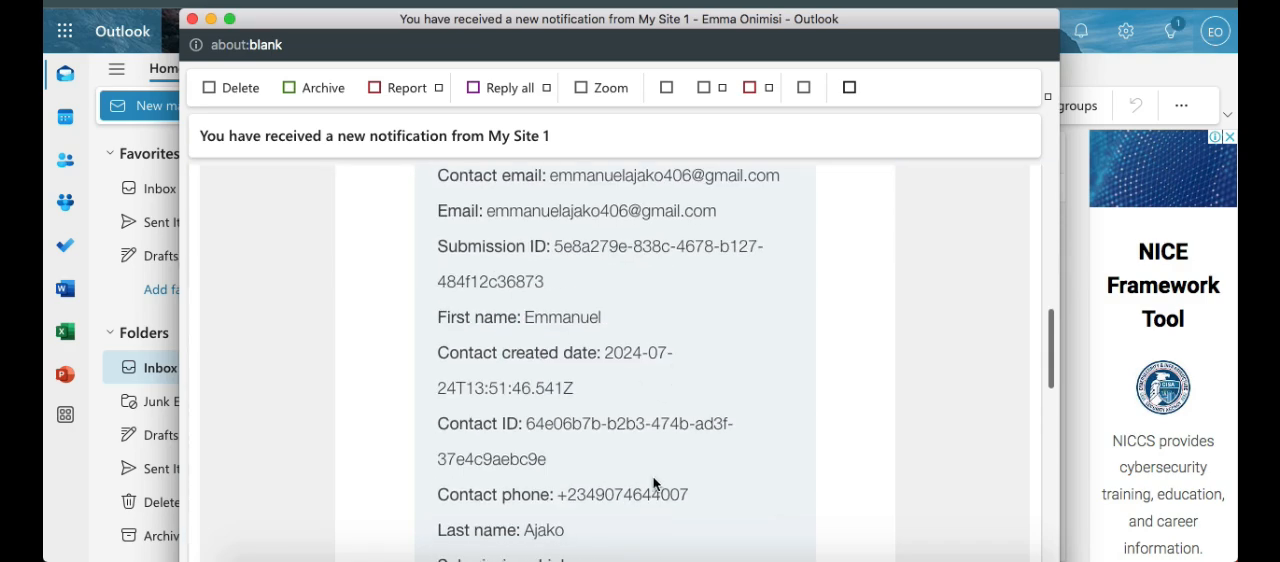
pyautogui.scroll(-15, 661, 423)
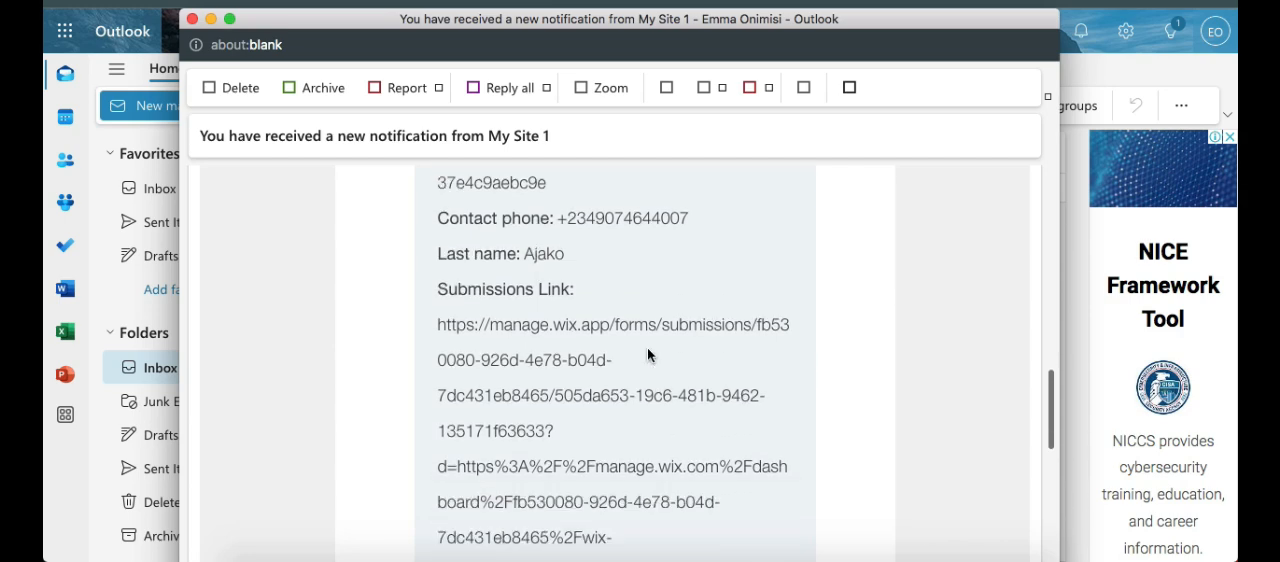
# Step: Follow the submissions link in the email and look through all columns of the form's submissions table
pyautogui.scroll(3, 598, 320)
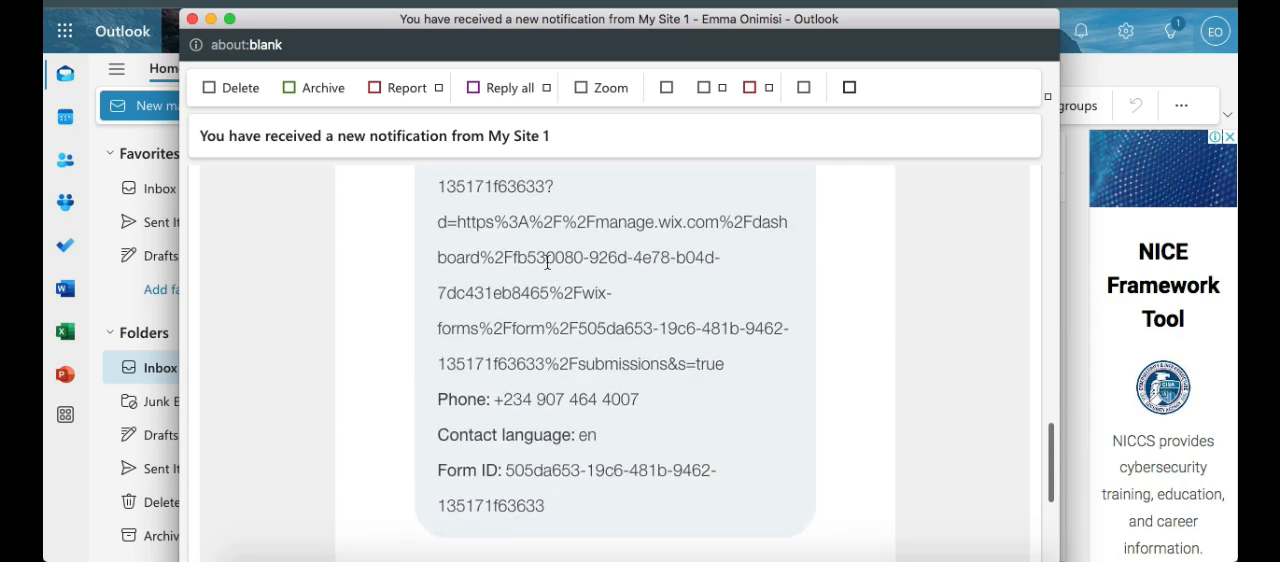
pyautogui.scroll(4, 547, 262)
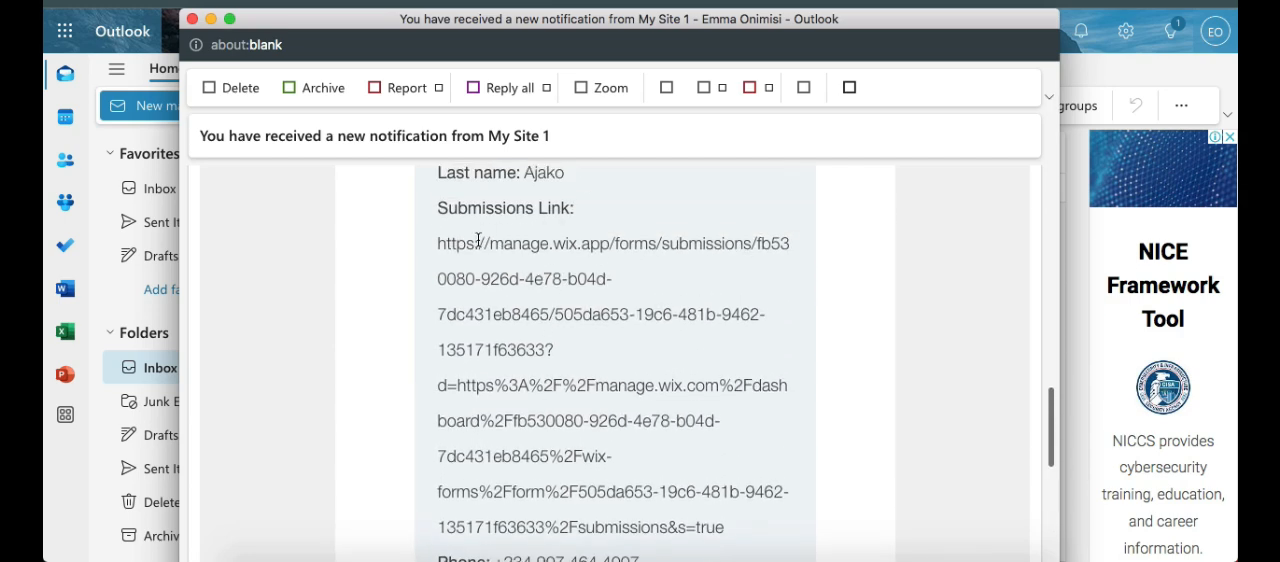
pyautogui.moveTo(438, 242); pyautogui.dragTo(715, 443)
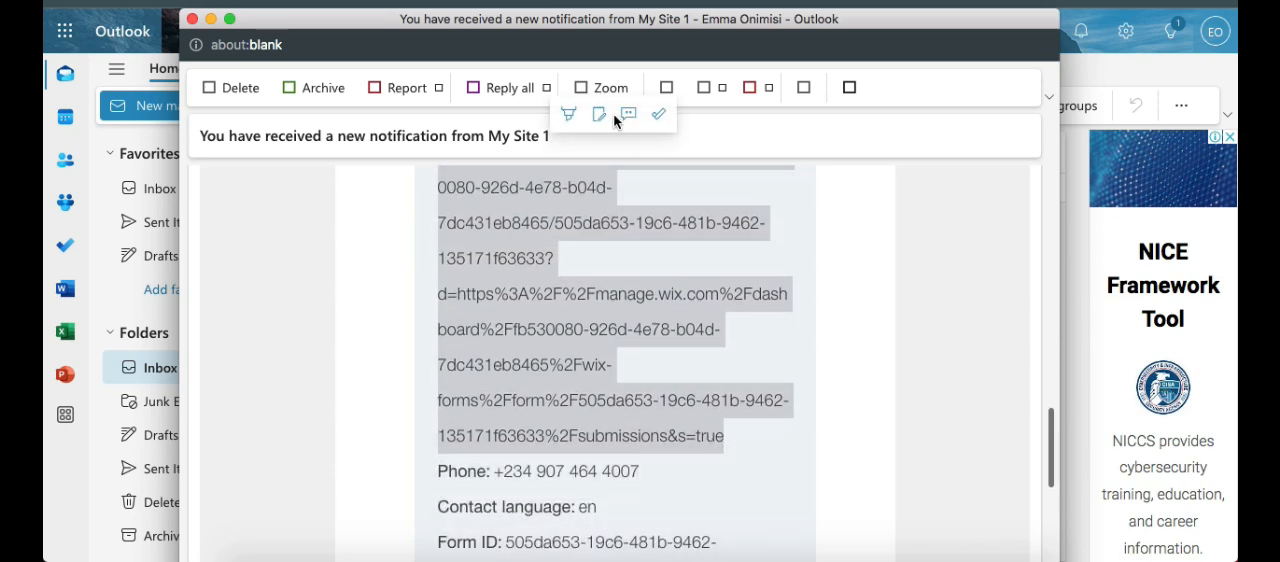
pyautogui.rightClick(660, 326)
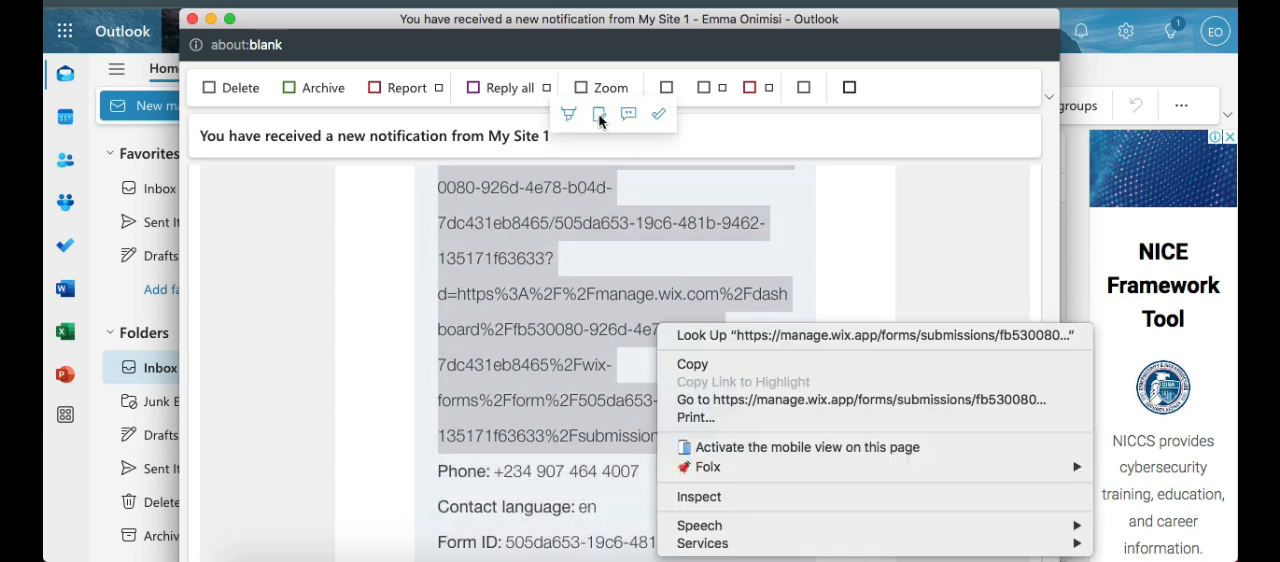
pyautogui.click(765, 400)
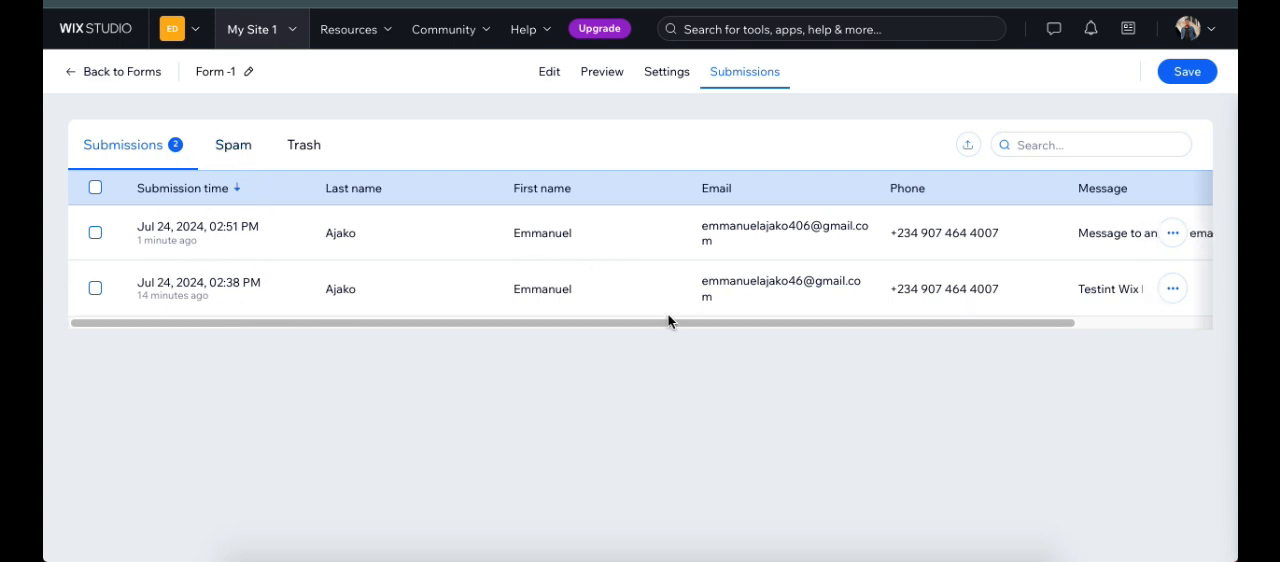
pyautogui.moveTo(672, 322); pyautogui.dragTo(890, 335)
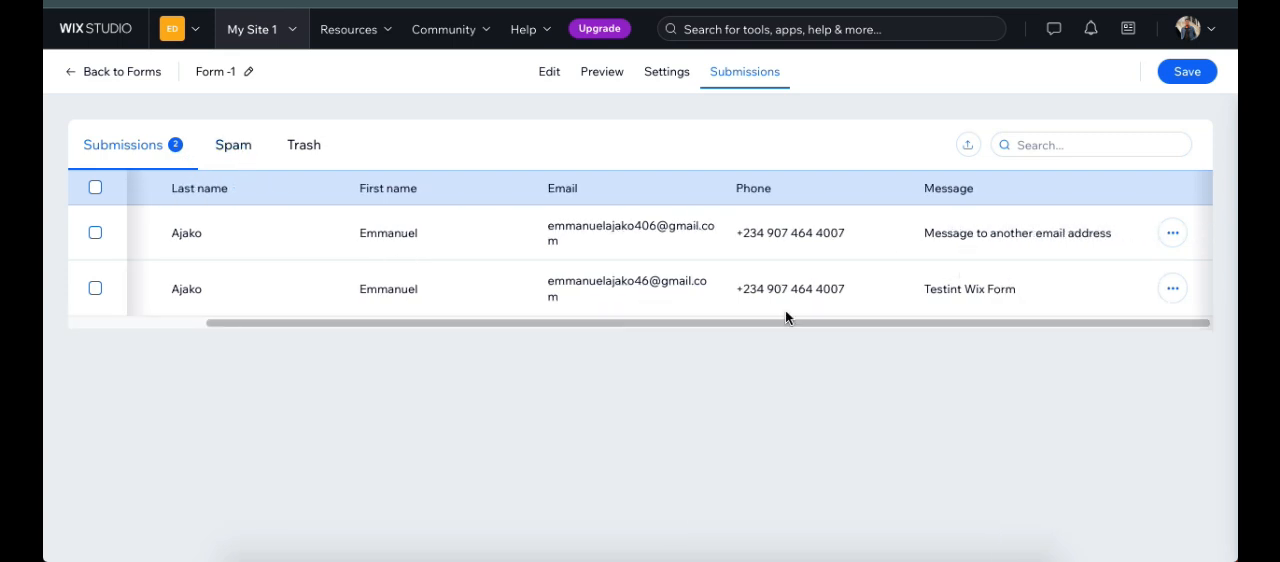
pyautogui.moveTo(714, 319); pyautogui.dragTo(434, 294)
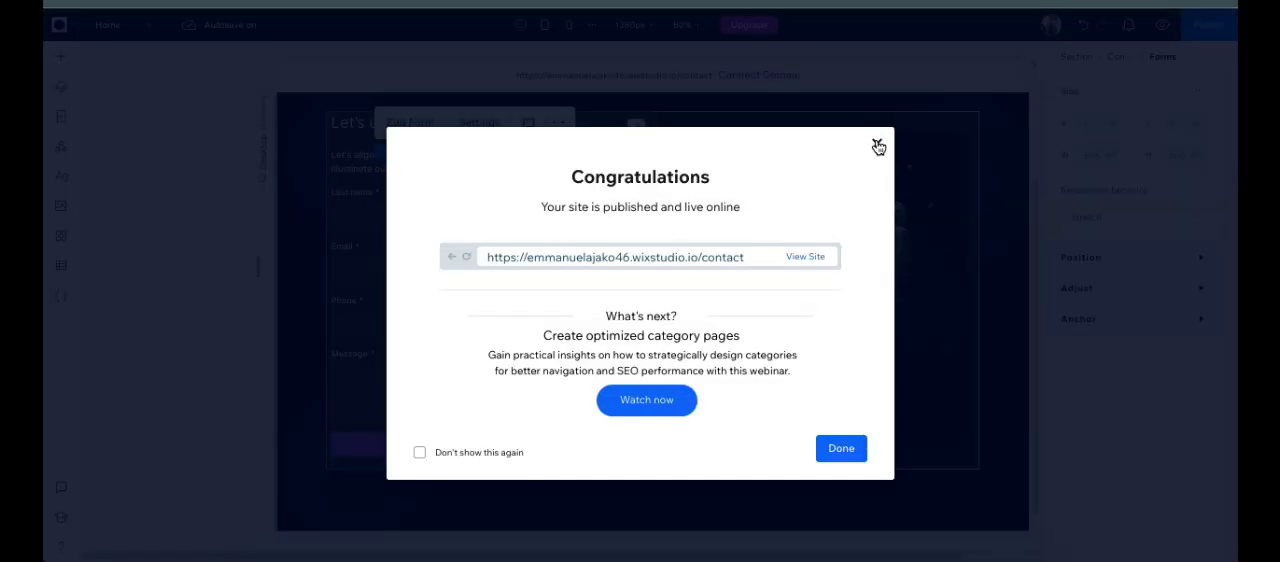
# Step: Return to the Wix Studio editor and dismiss the publish confirmation dialog
pyautogui.click(878, 147)
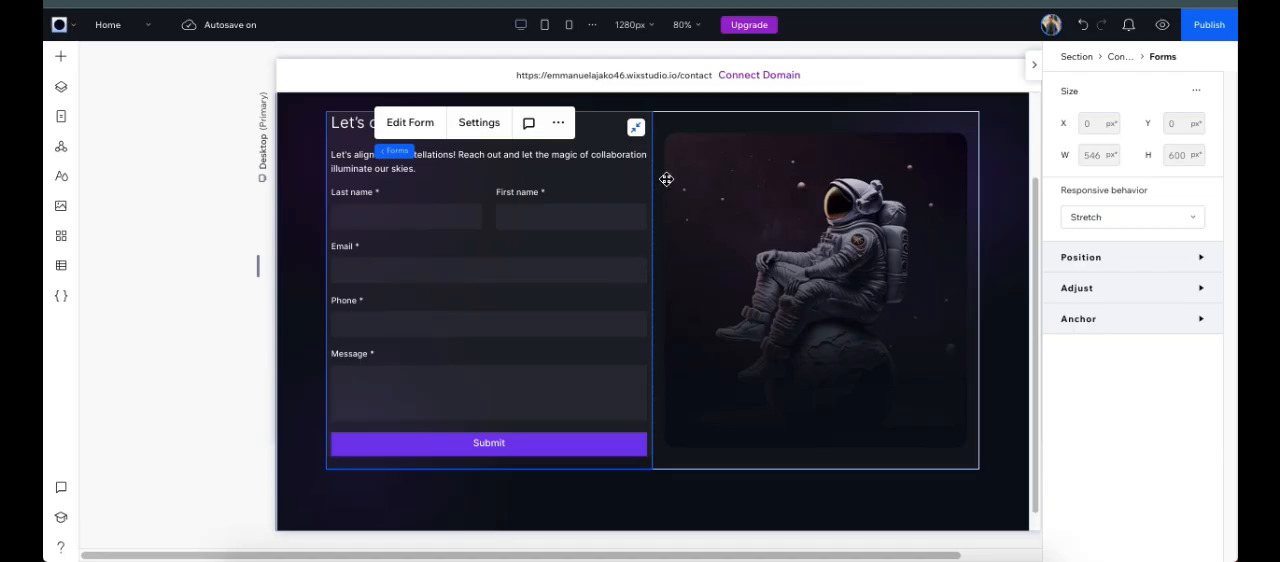